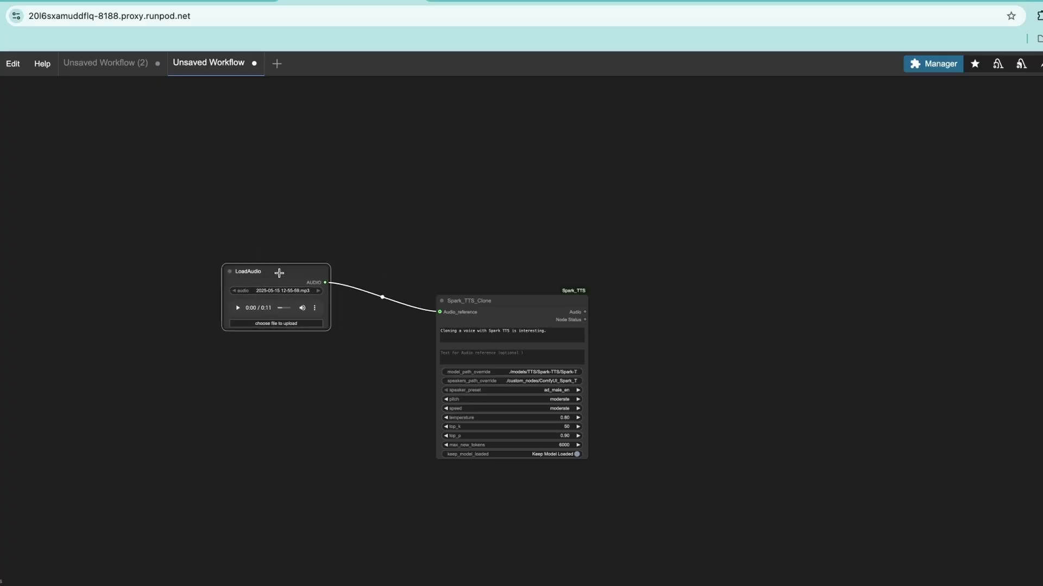
Add PreviewAudio and SaveAudio nodes fed by the Audio output of the Spark_TTS_Clone node
drag(522, 300, 466, 282)
drag(279, 271, 258, 235)
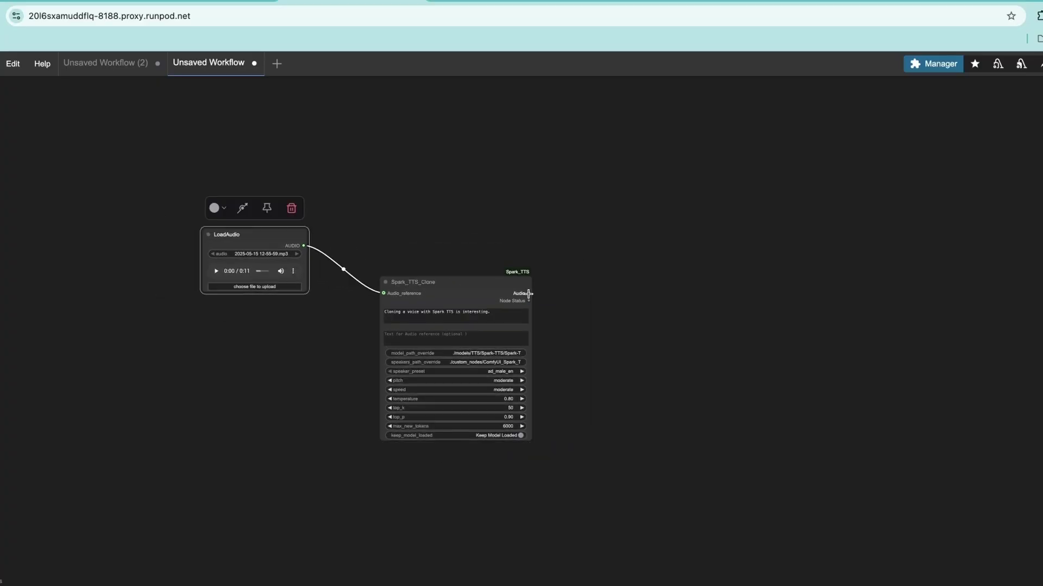
drag(528, 294, 596, 363)
click(629, 378)
click(619, 435)
Move the Spark_TTS_Clone and LoadAudio nodes farther from the audio output nodes to space out the workflow
drag(461, 282, 424, 258)
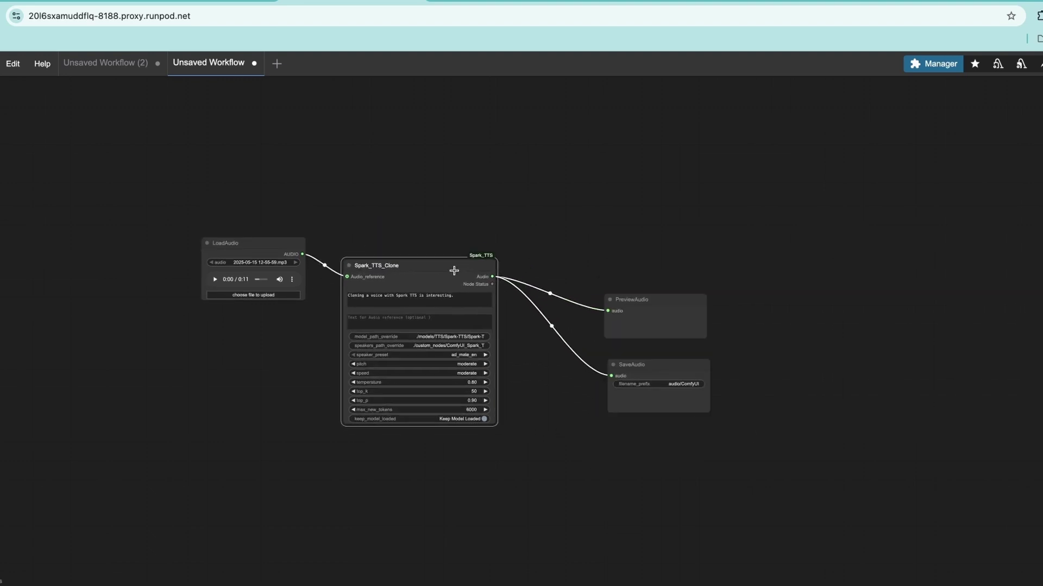
drag(259, 229, 187, 233)
click(421, 313)
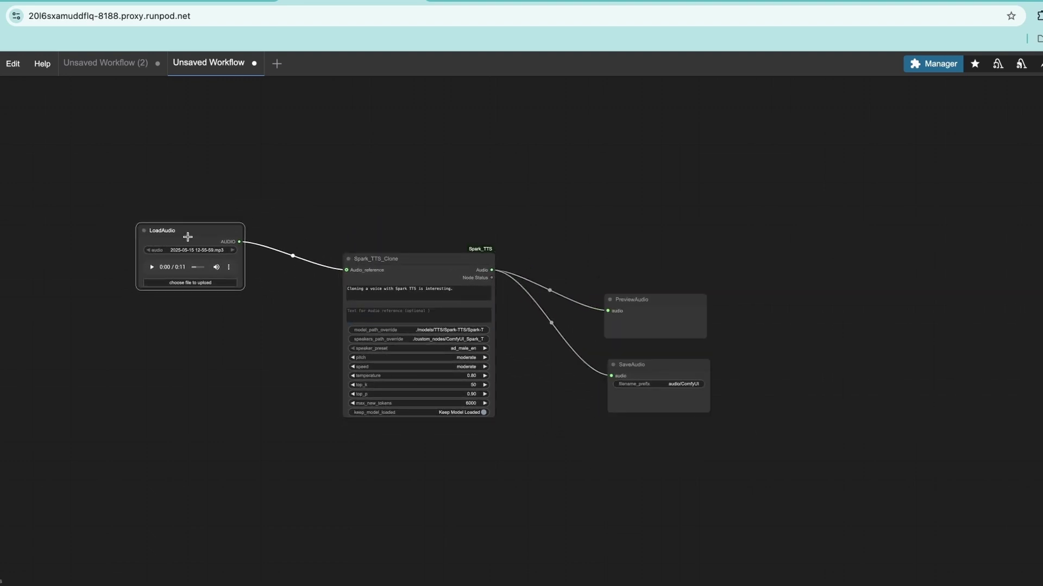
drag(428, 275, 435, 270)
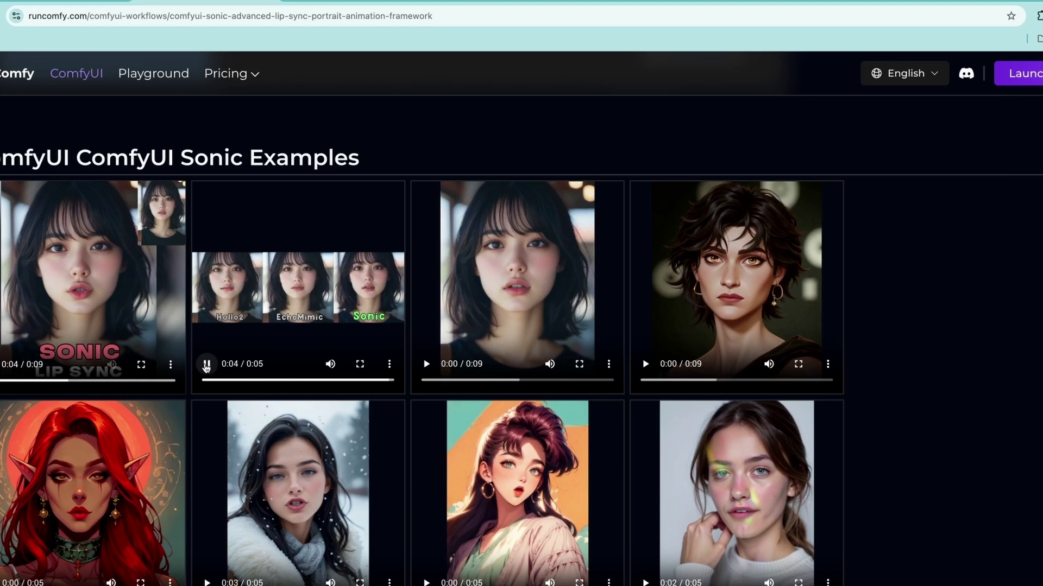
scroll(206, 367, down, 8)
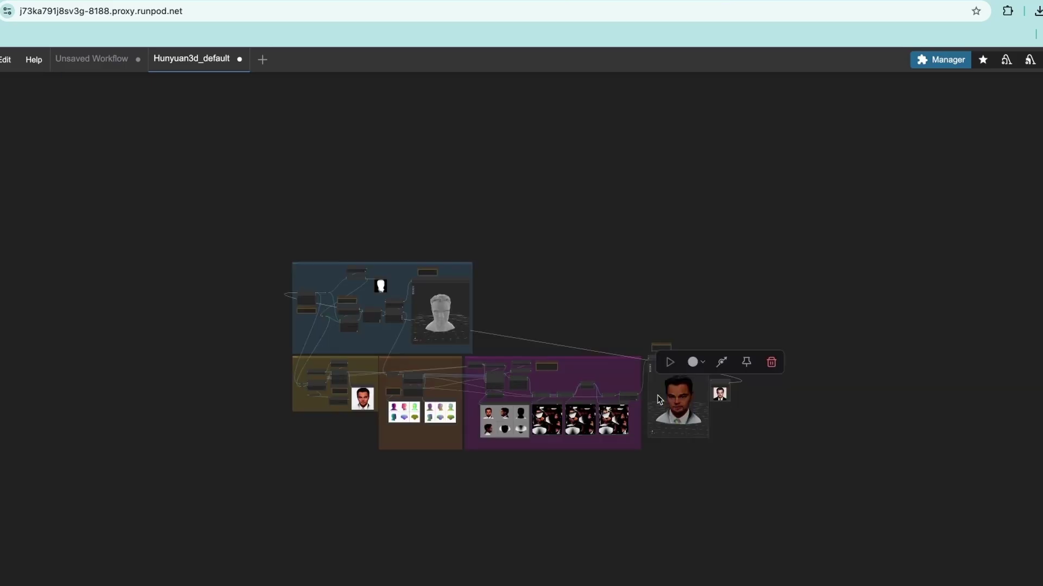
Export the textured 3D head model from the preview node of the Hunyuan3d_default workflow as STL
scroll(752, 397, up, 5)
scroll(735, 422, up, 10)
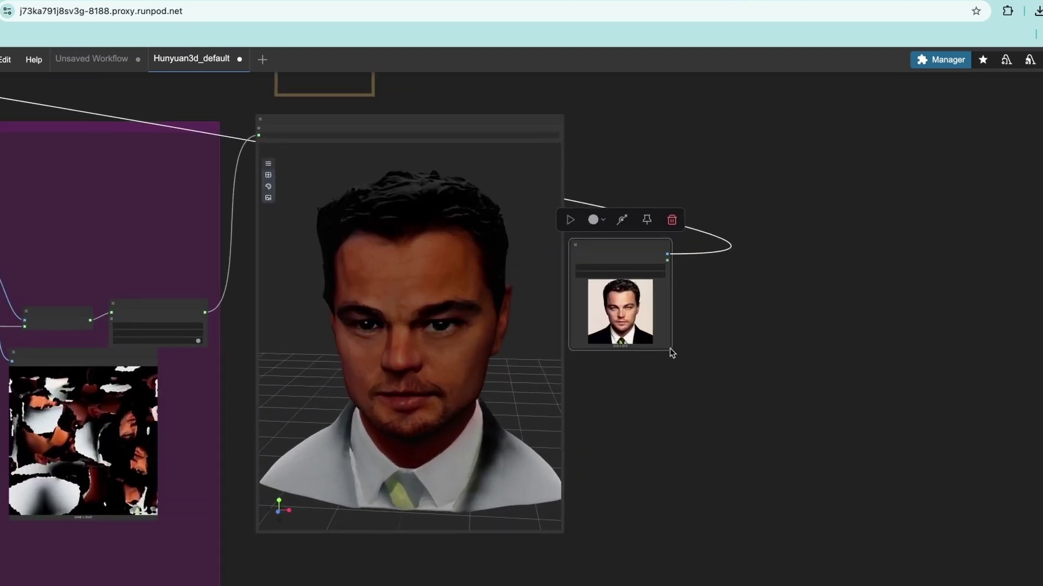
mouse_move(671, 353)
mouse_down()
mouse_move(688, 383)
mouse_move(663, 353)
mouse_up()
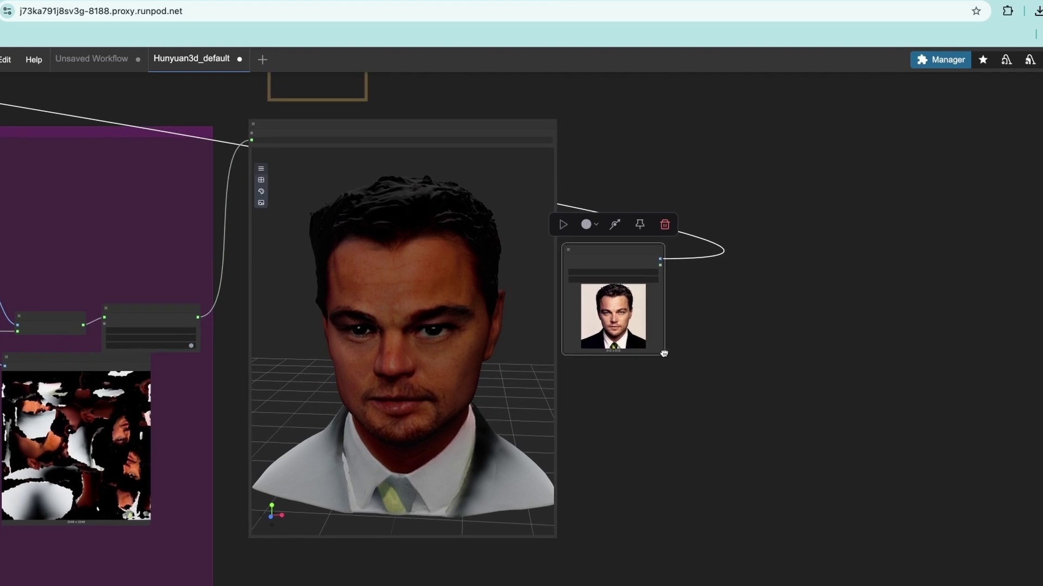
click(261, 181)
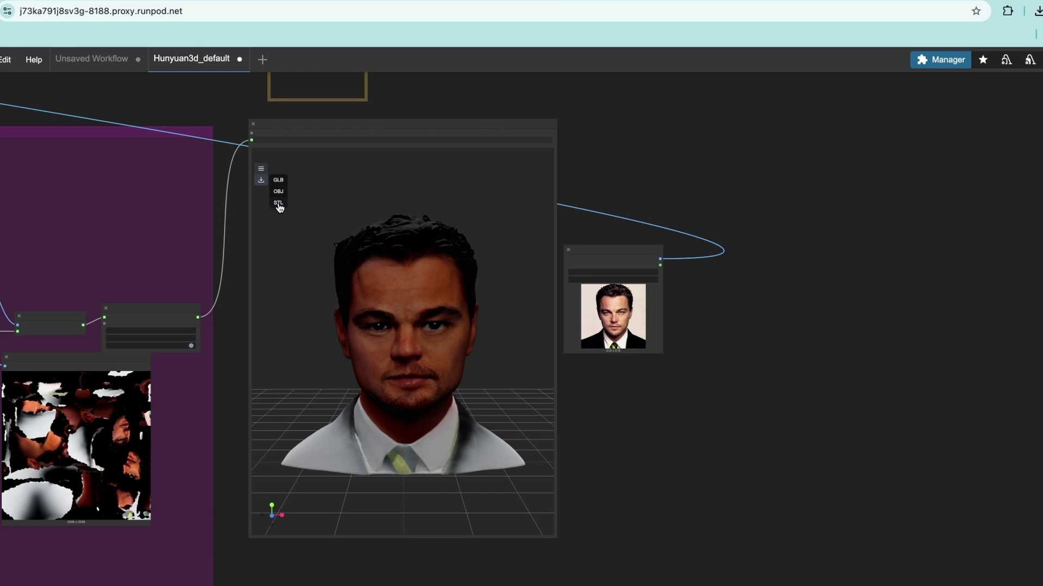
click(279, 203)
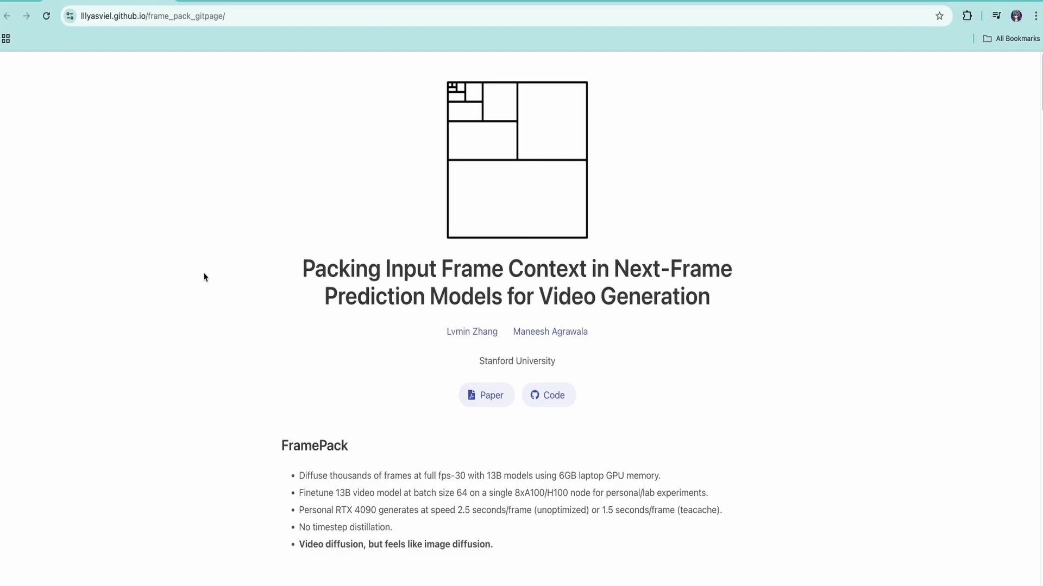
Read the FramePack project page's section explaining next-frame prediction and the GPU memory layout of input frames
scroll(205, 278, down, 9)
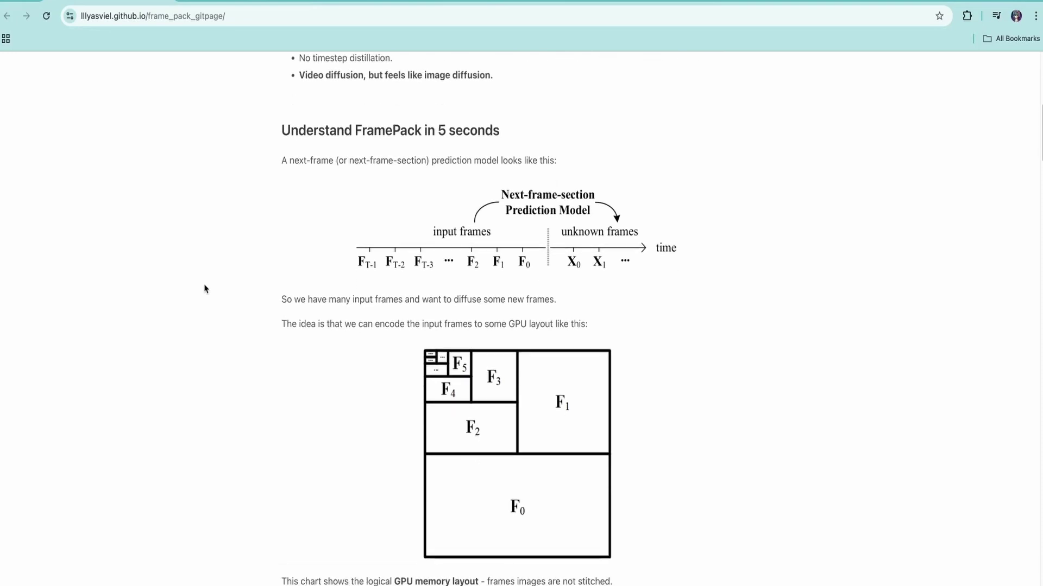
scroll(205, 289, down, 1)
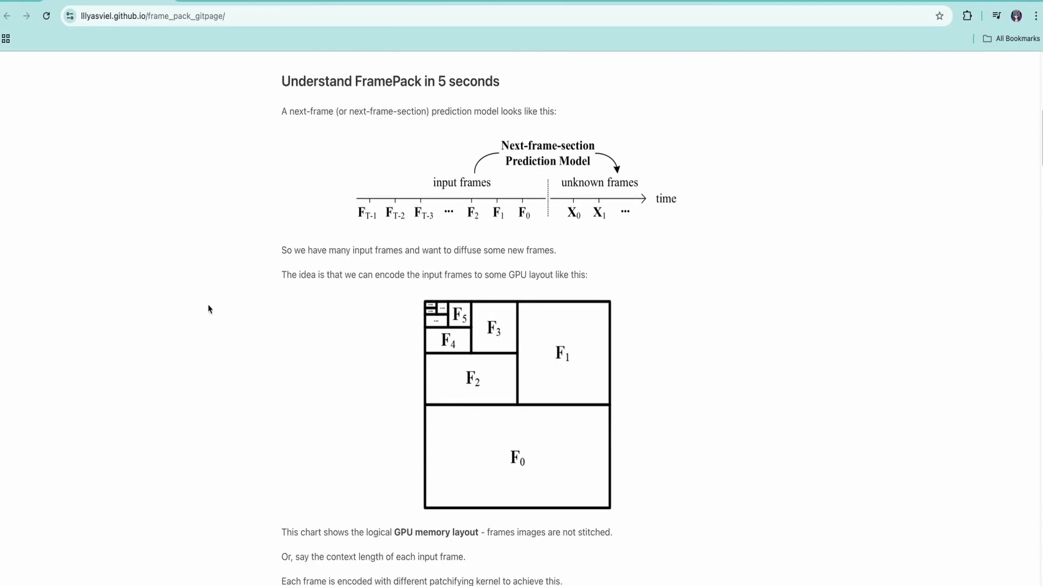
scroll(208, 309, down, 2)
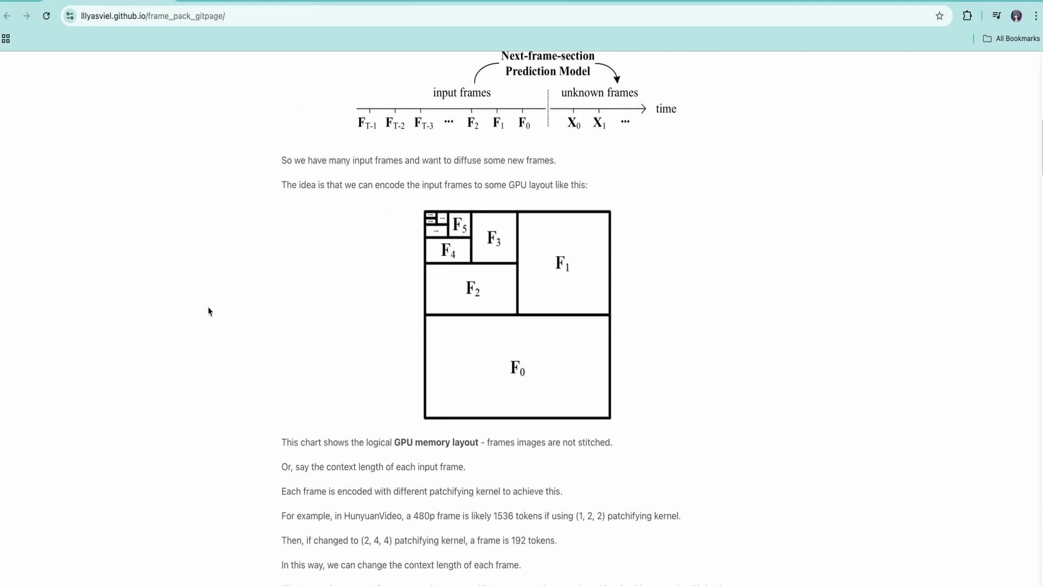
scroll(208, 311, up, 4)
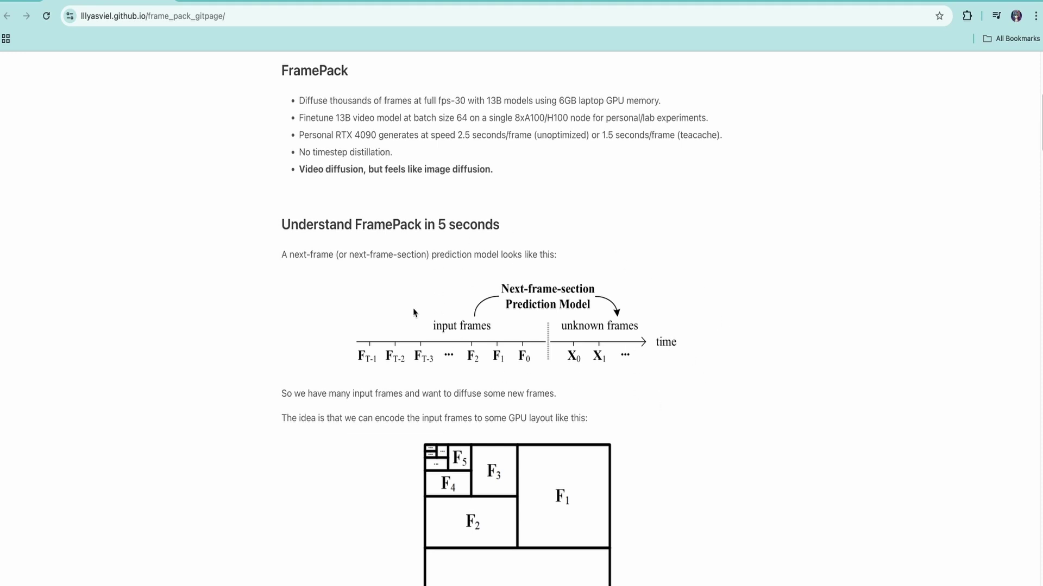
scroll(513, 462, down, 3)
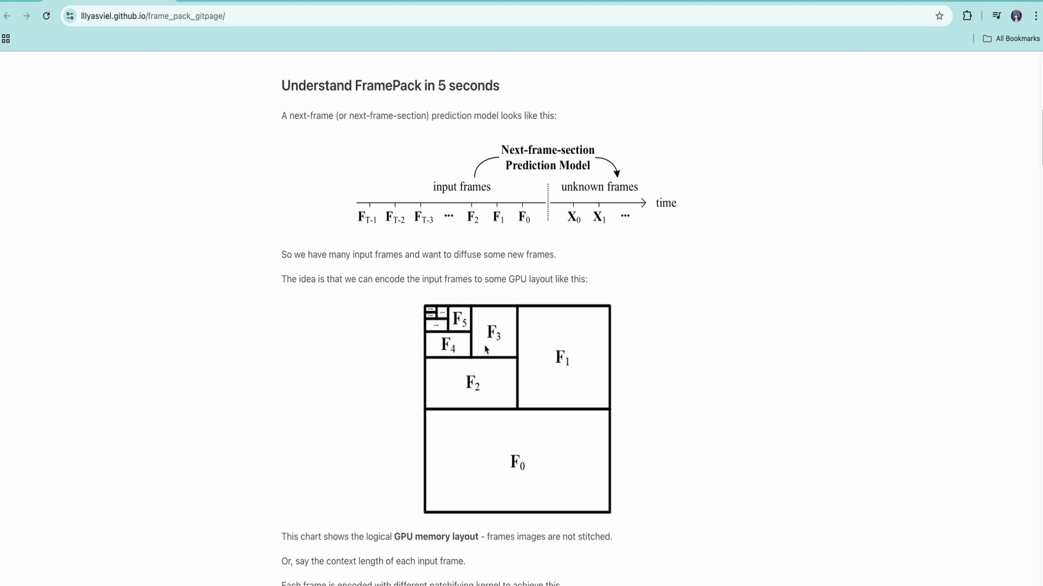
scroll(486, 349, down, 1)
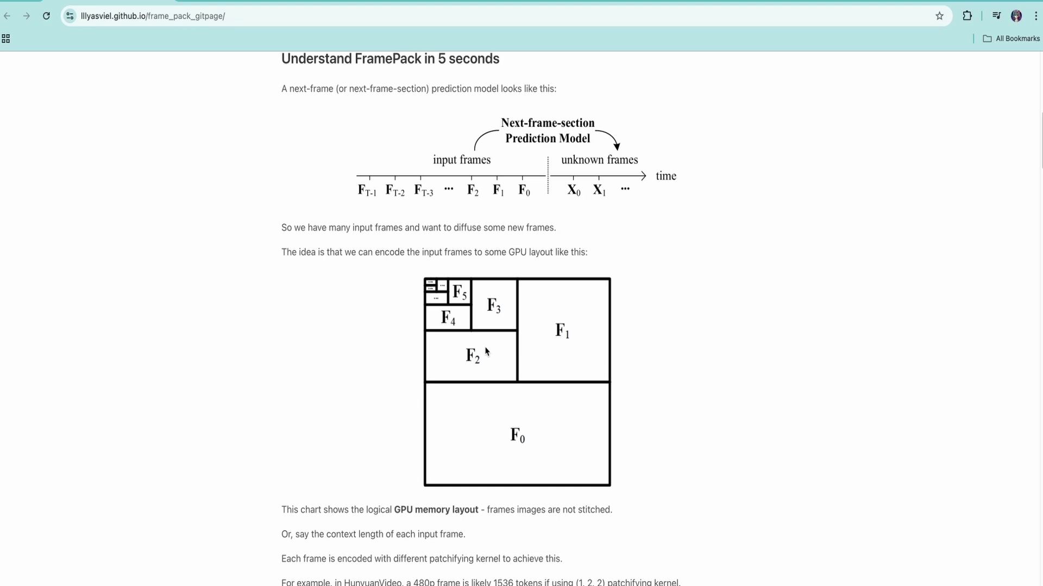
scroll(486, 351, down, 6)
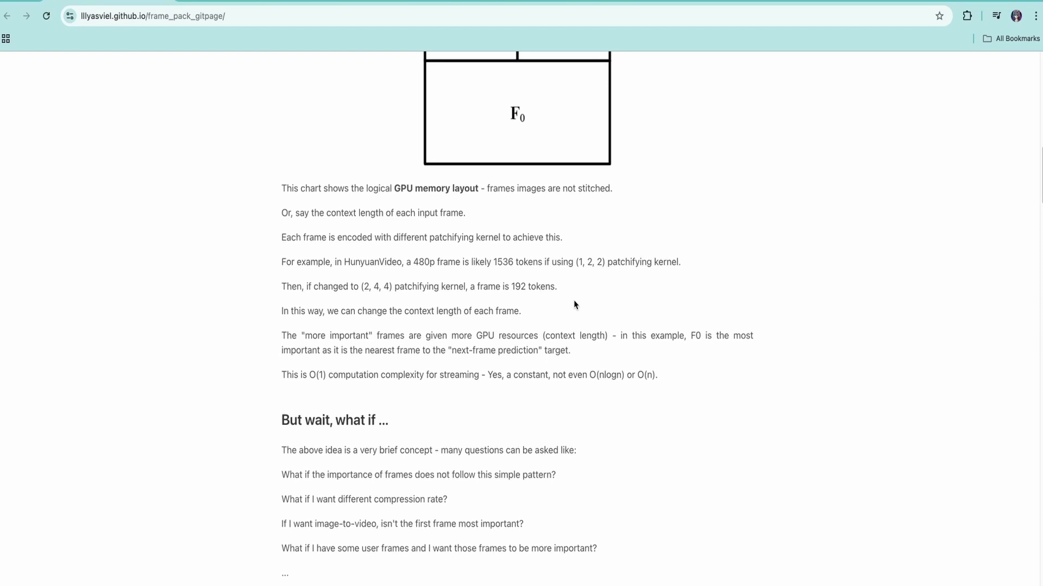
Examine the Anti-drifting Sampling section and its diagram of the vanilla, anti-drifting and inverted anti-drifting methods
scroll(576, 299, down, 20)
scroll(577, 303, down, 4)
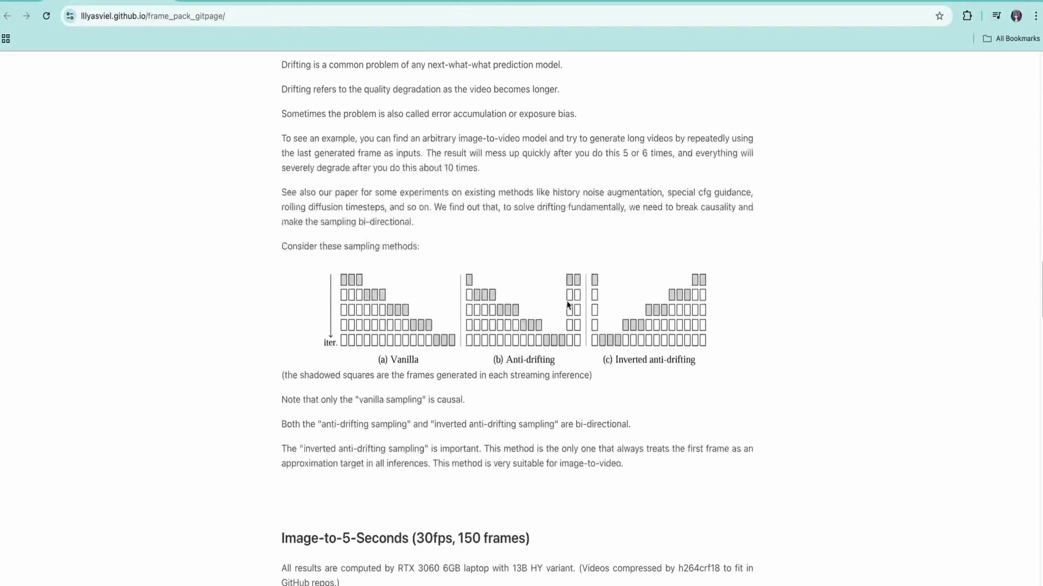
scroll(575, 307, up, 5)
scroll(575, 309, down, 3)
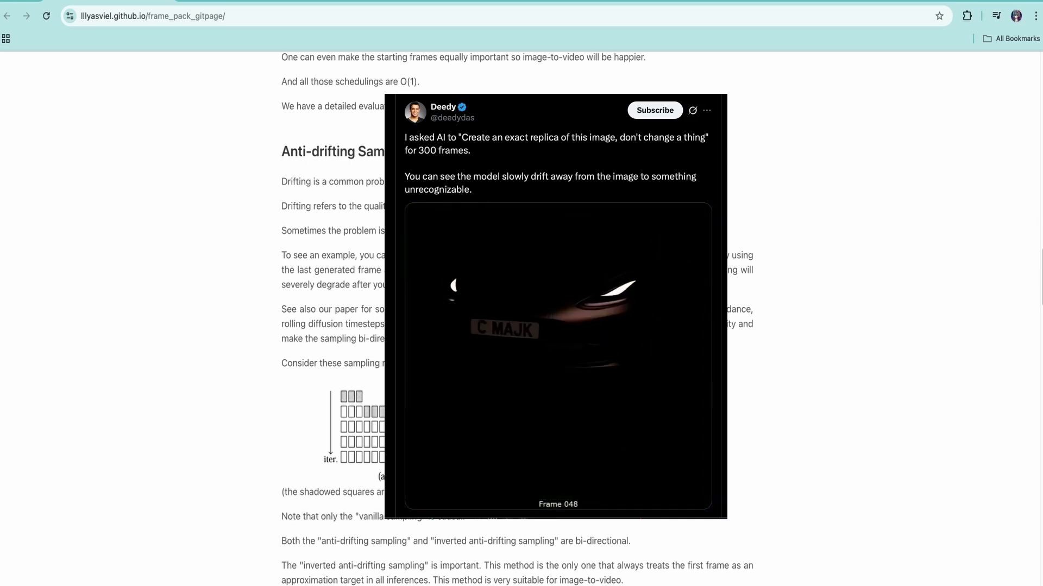
scroll(840, 451, down, 1)
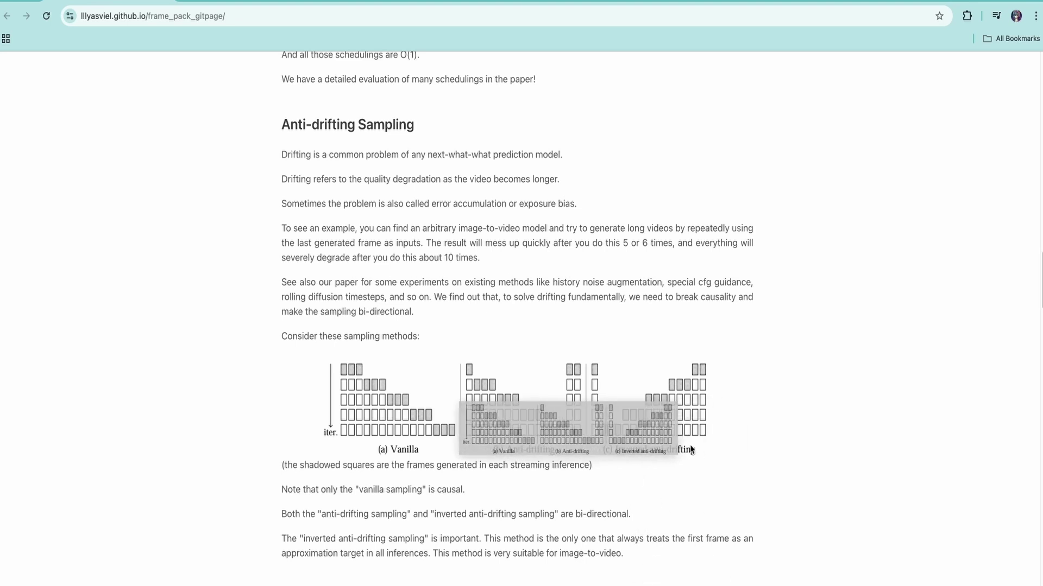
scroll(699, 374, down, 1)
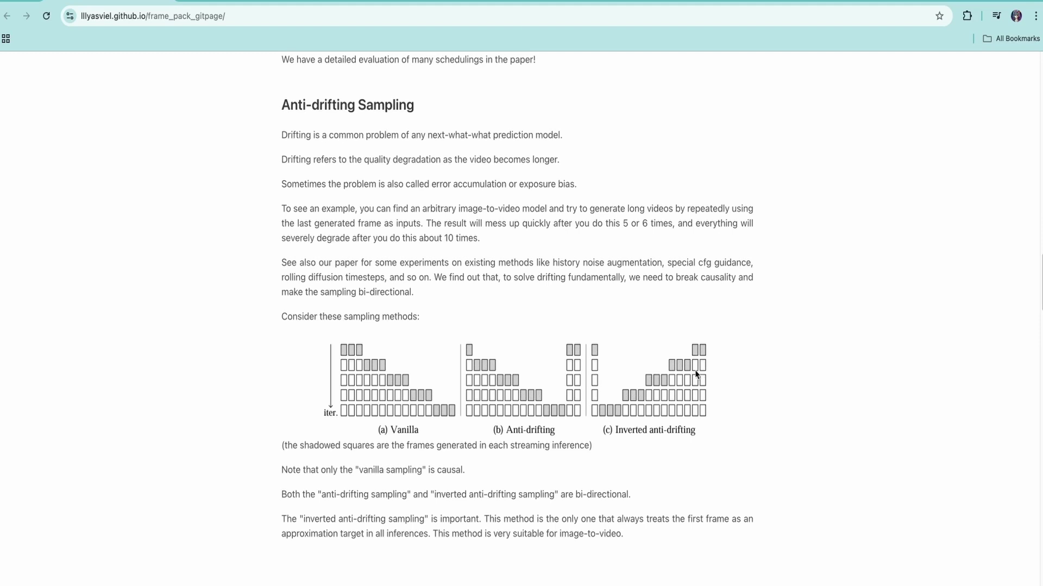
Look through the Image-to-5-Seconds examples, comparing the source images with their generated videos
scroll(695, 374, down, 8)
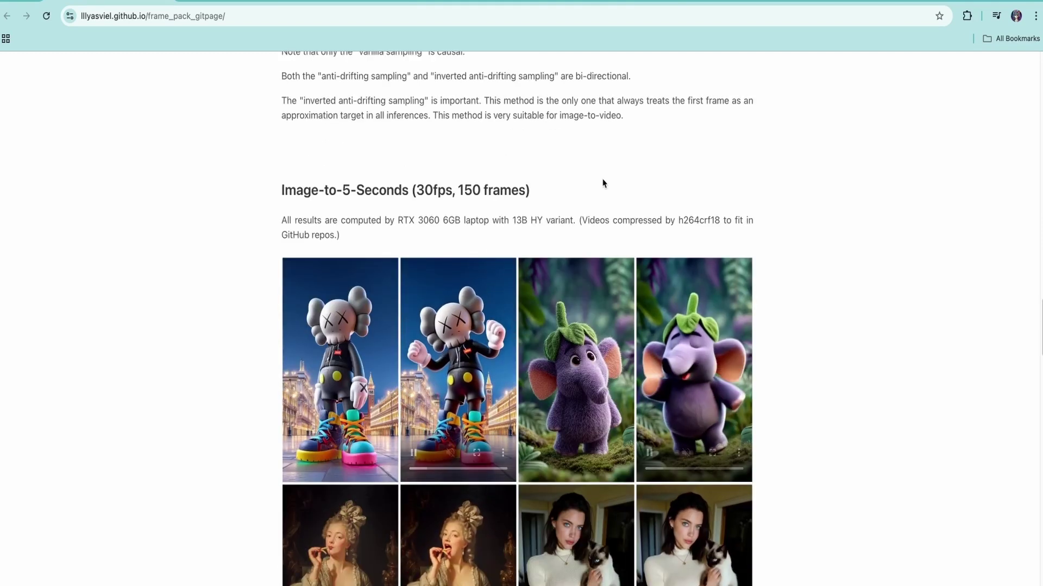
scroll(837, 305, down, 1)
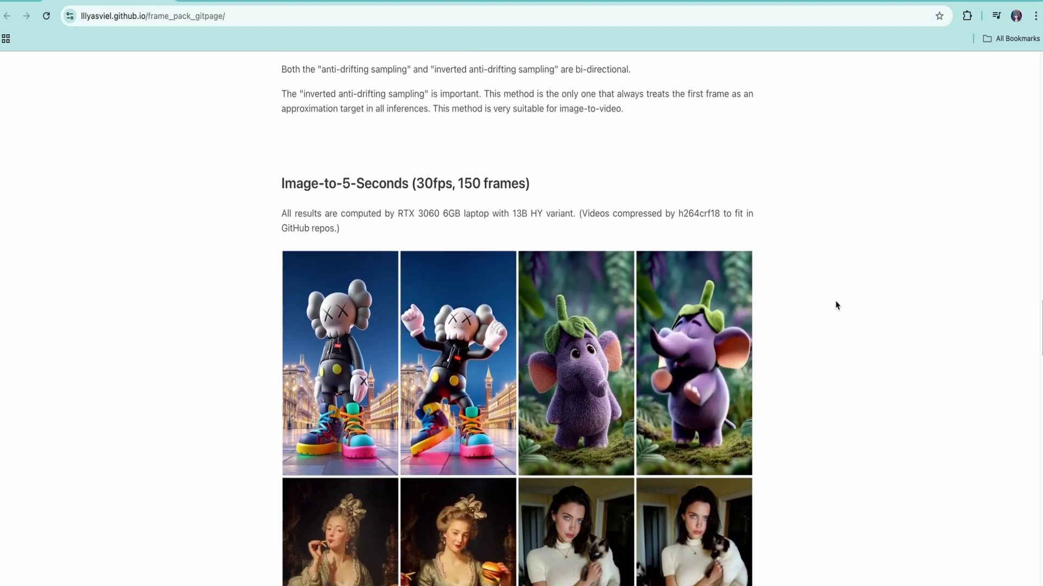
scroll(839, 304, down, 1)
scroll(917, 341, down, 1)
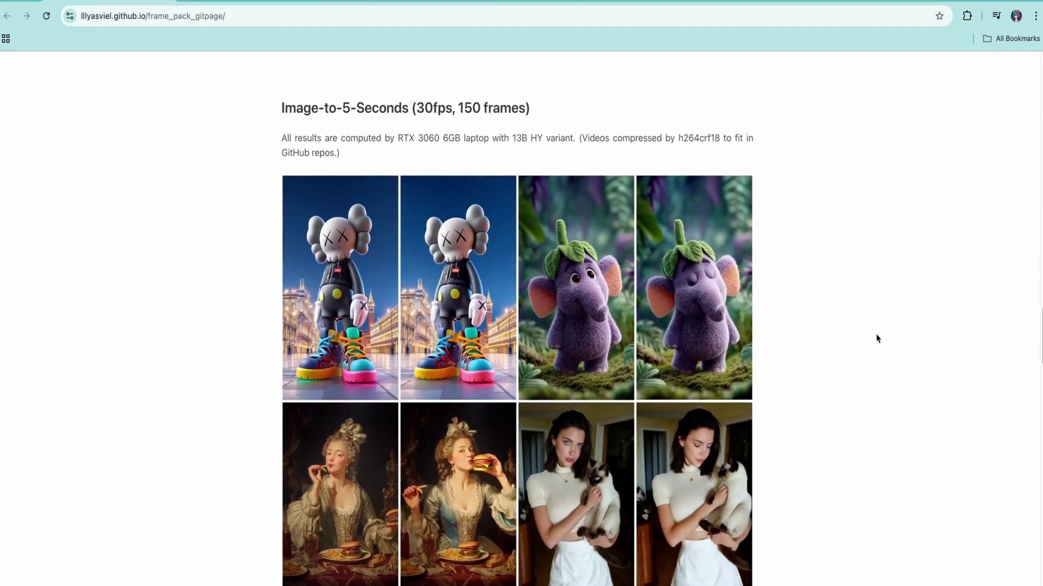
scroll(865, 333, down, 1)
mouse_move(704, 288)
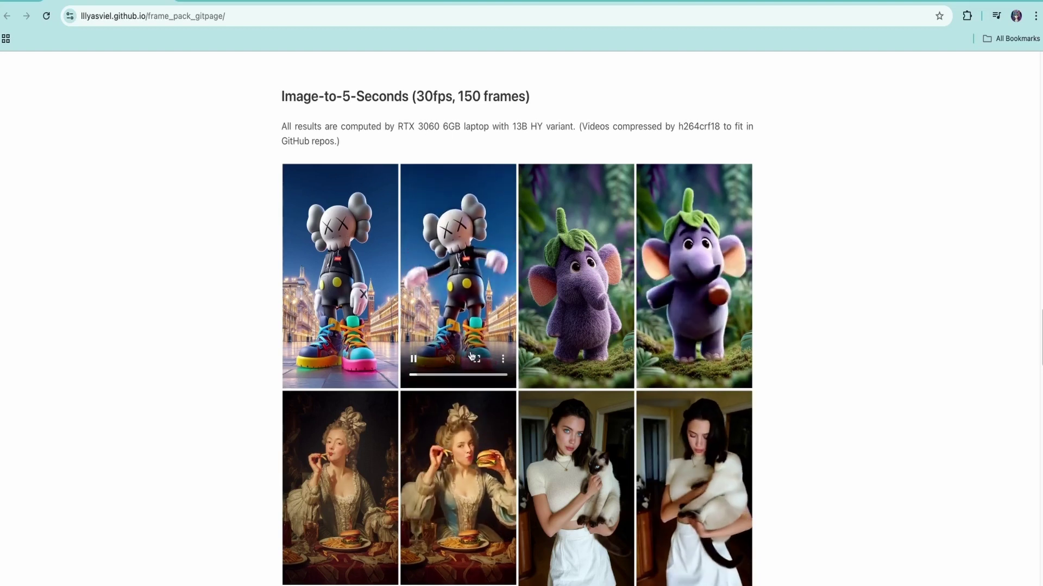
scroll(471, 357, up, 1)
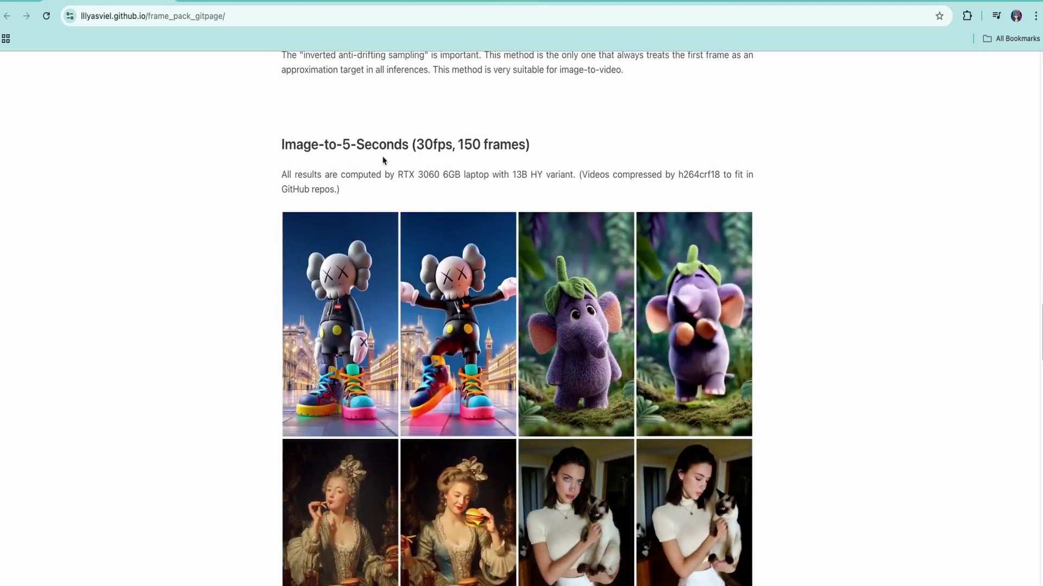
scroll(864, 350, down, 2)
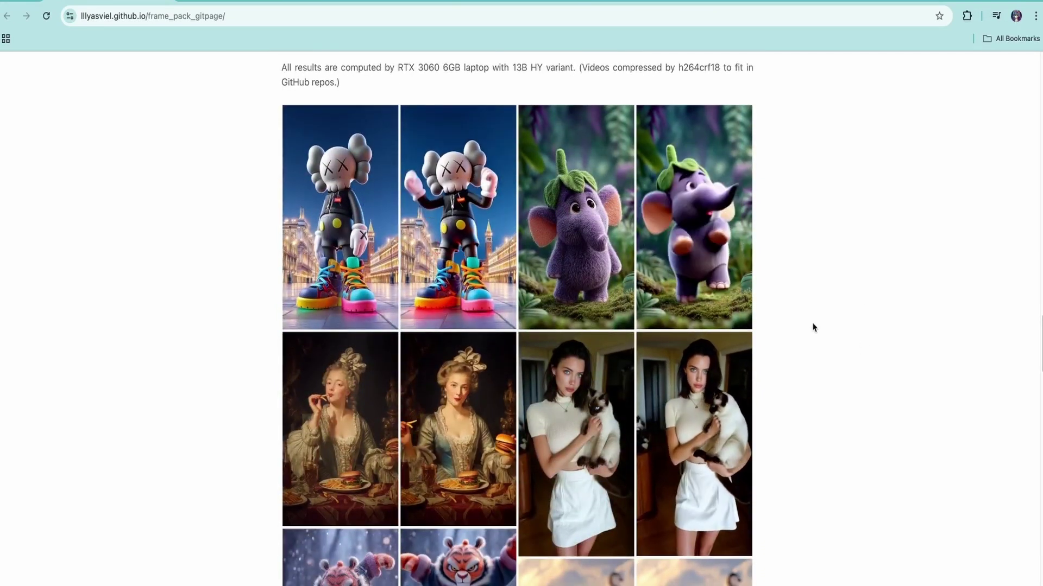
scroll(814, 323, up, 1)
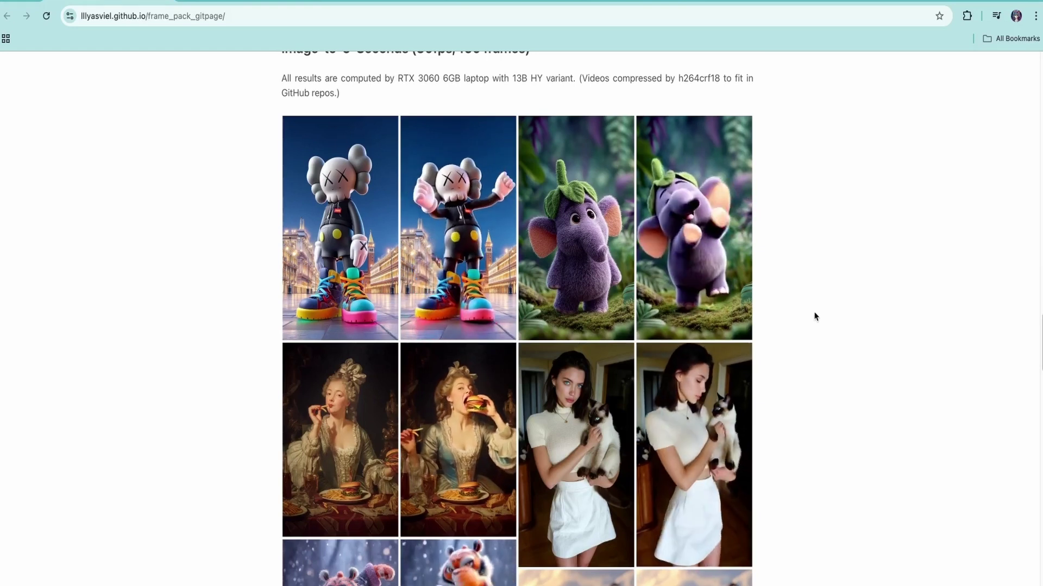
scroll(814, 317, down, 7)
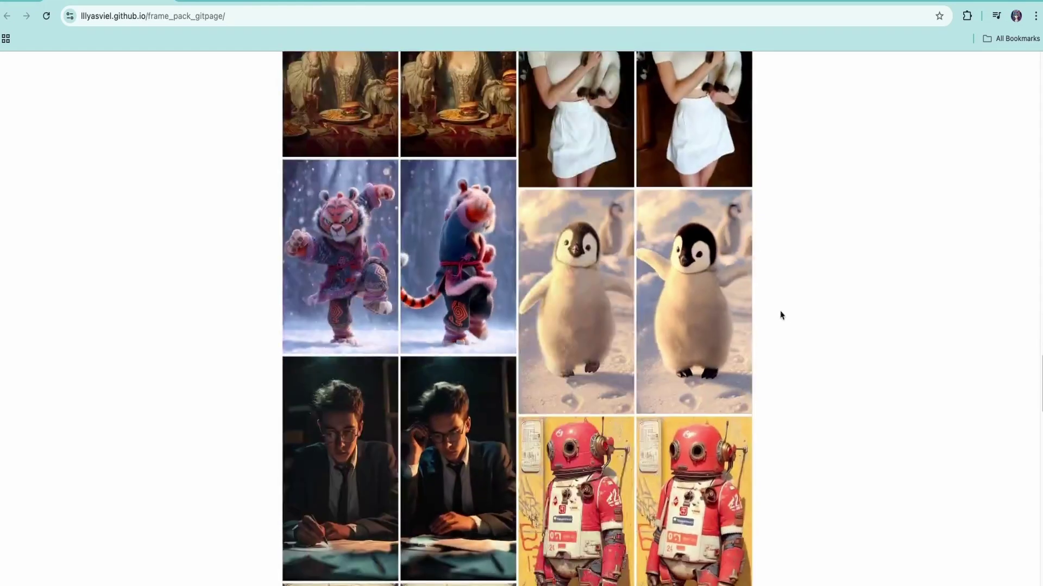
scroll(801, 321, down, 12)
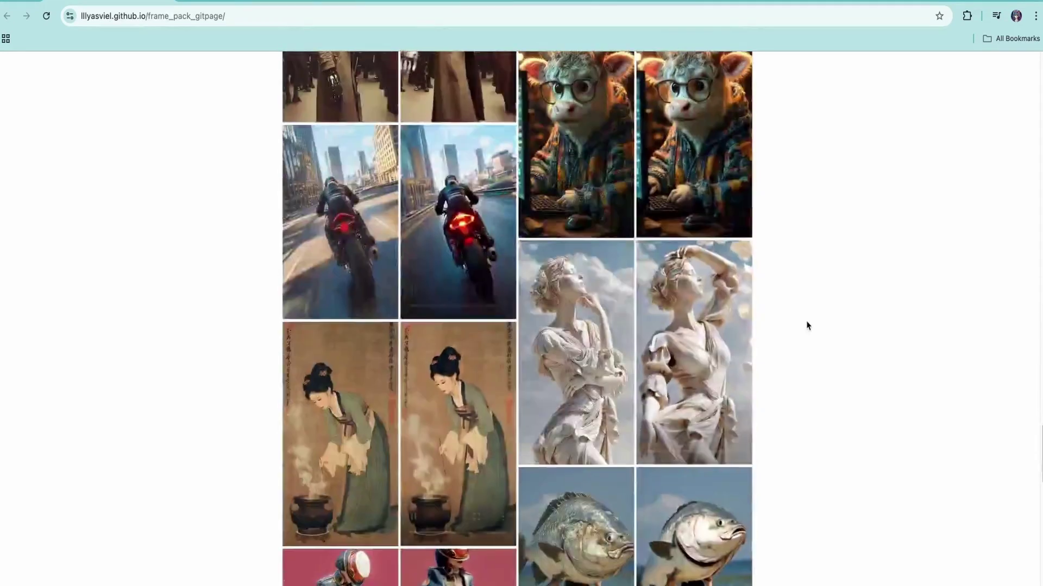
Examine the Image-to-60-Seconds section and its example videos on the FramePack page
scroll(809, 326, down, 15)
scroll(809, 325, up, 1)
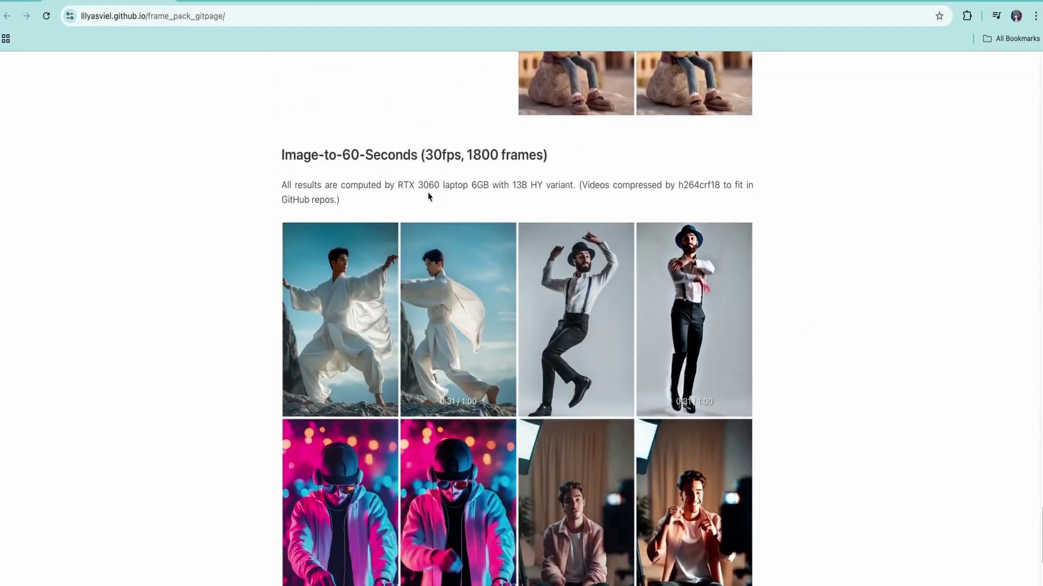
mouse_move(652, 266)
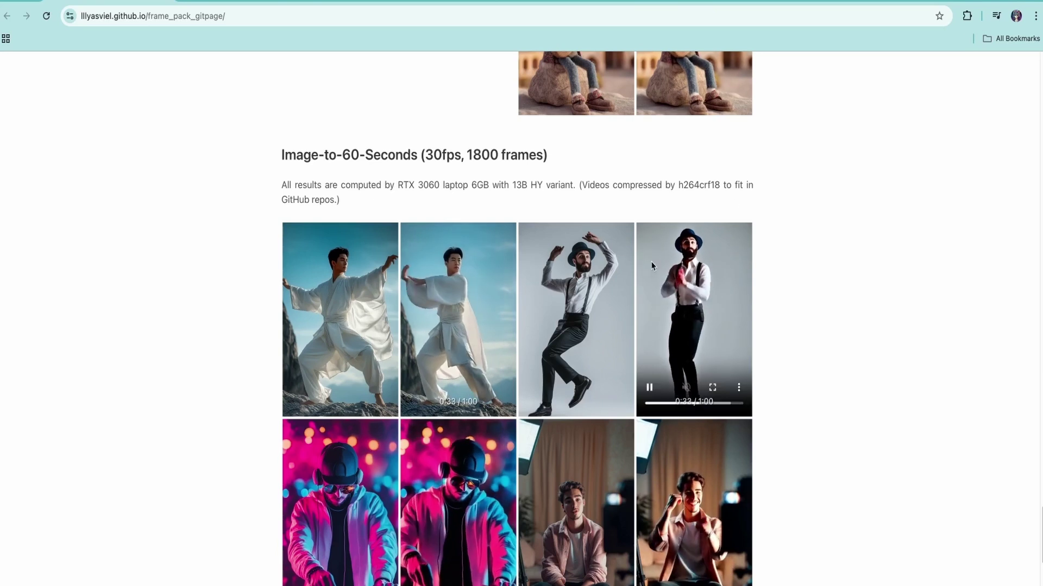
scroll(327, 293, down, 1)
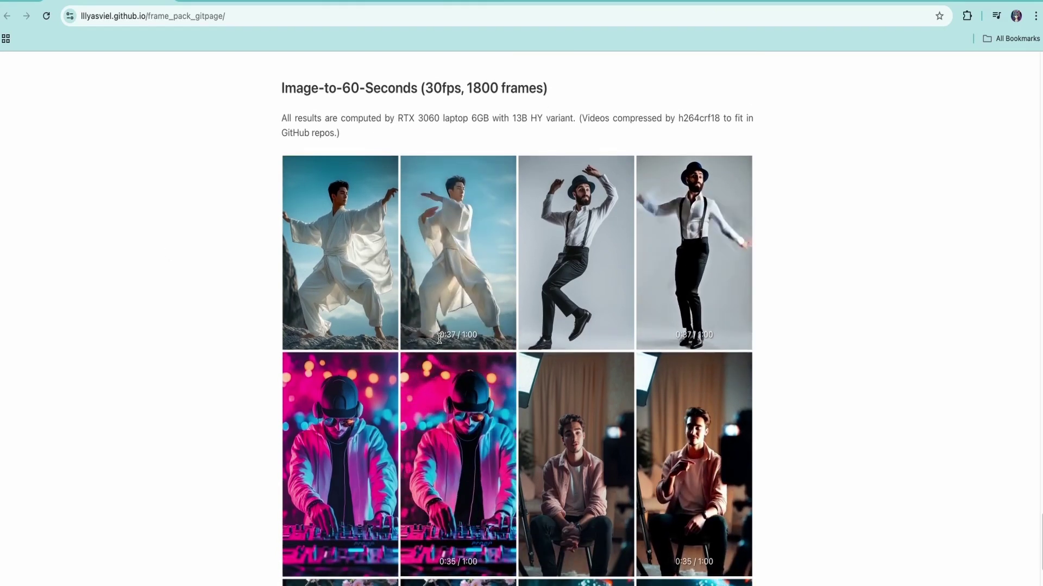
mouse_move(506, 211)
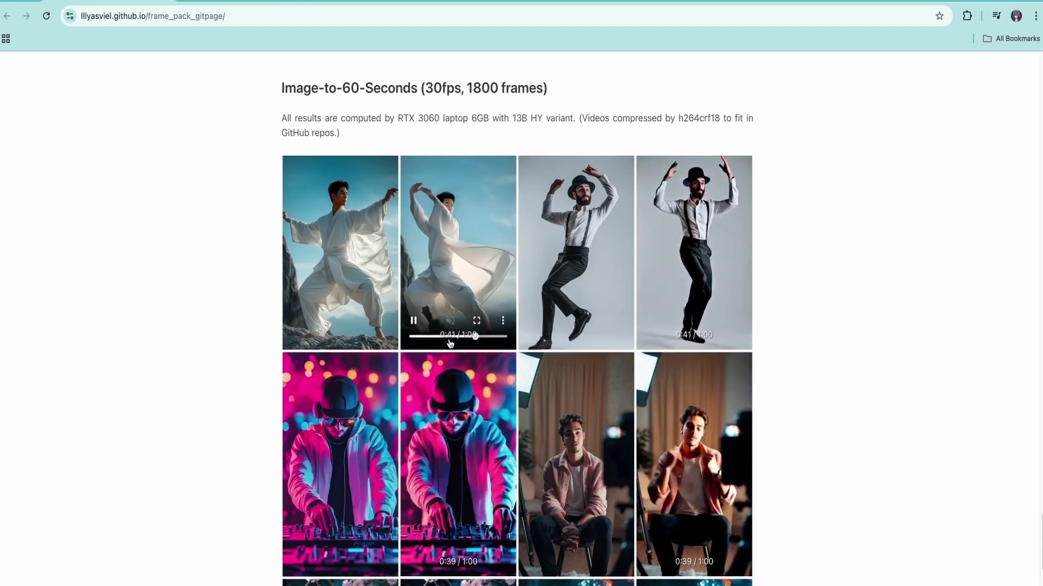
scroll(467, 271, down, 1)
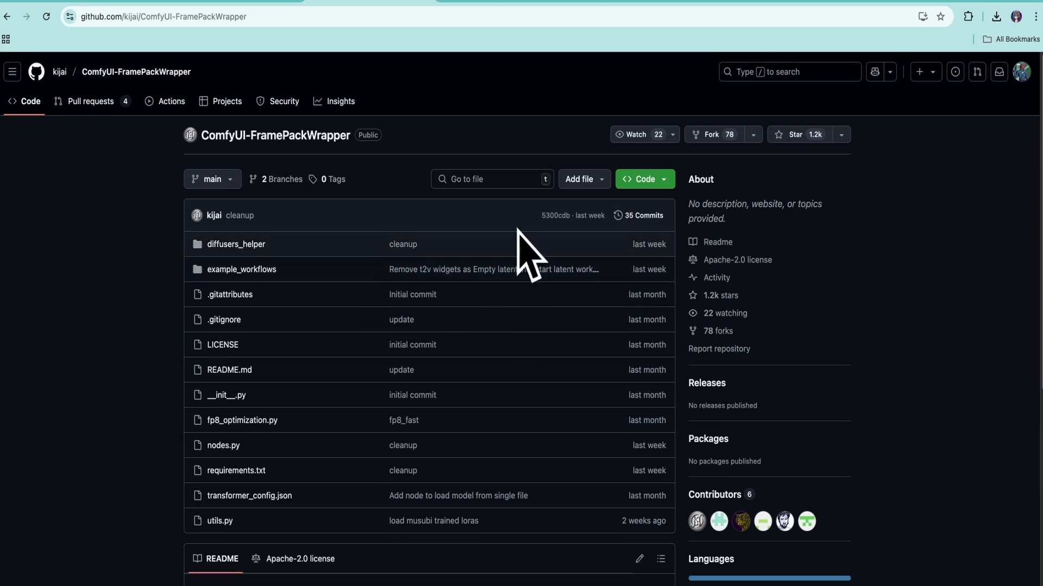
Review the model links in the ComfyUI-FramePackWrapper README and check the clip_vision folder in HunyuanVideo_repackaged's split_files
scroll(165, 334, down, 7)
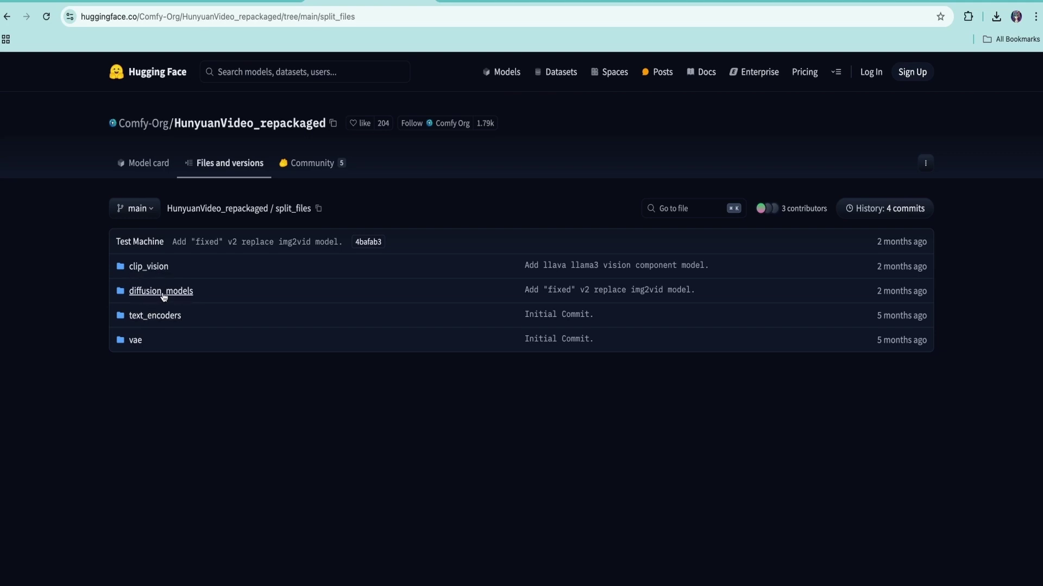
click(163, 2)
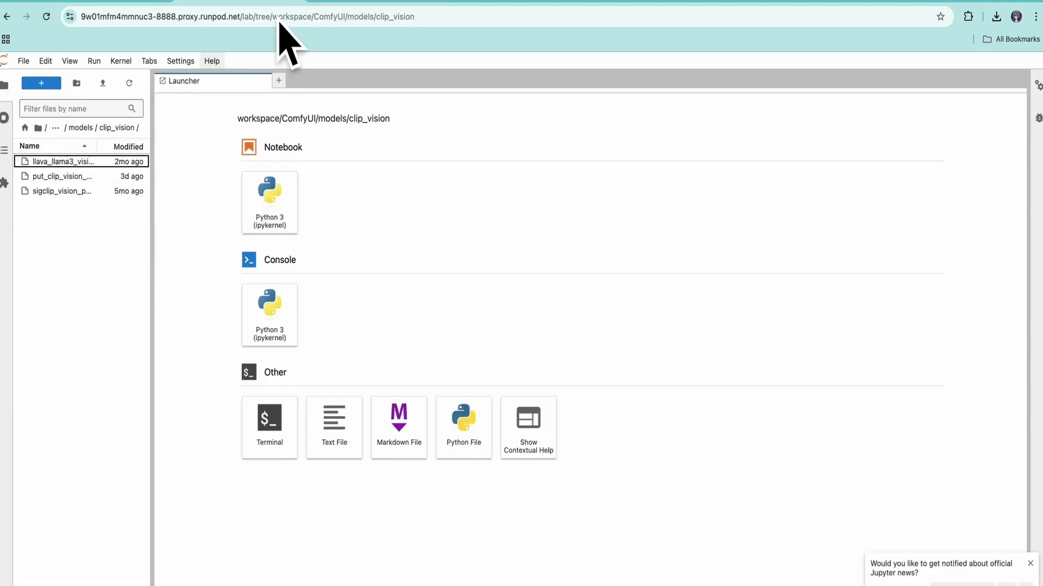
click(353, 3)
click(152, 268)
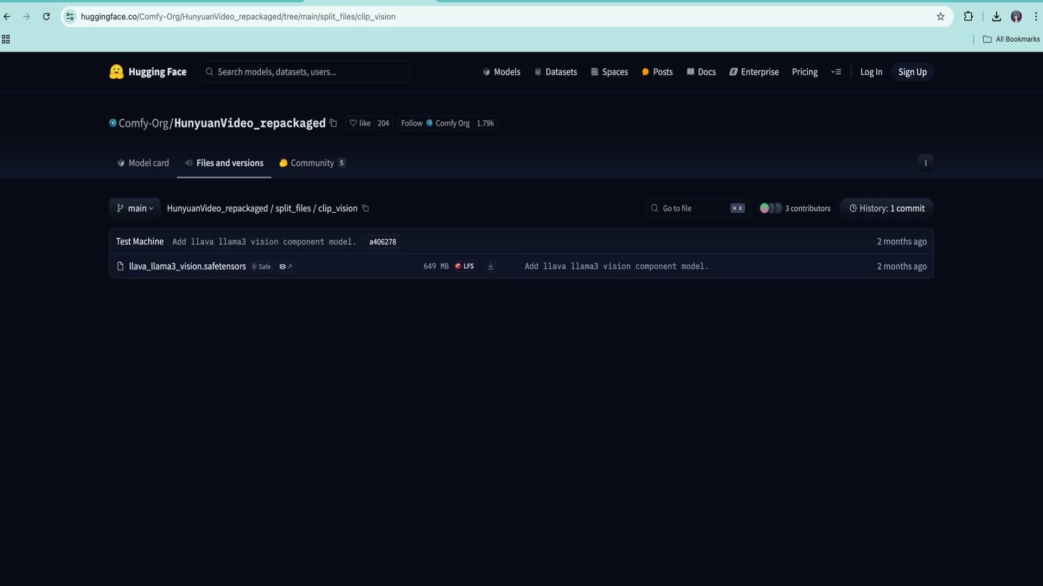
click(7, 16)
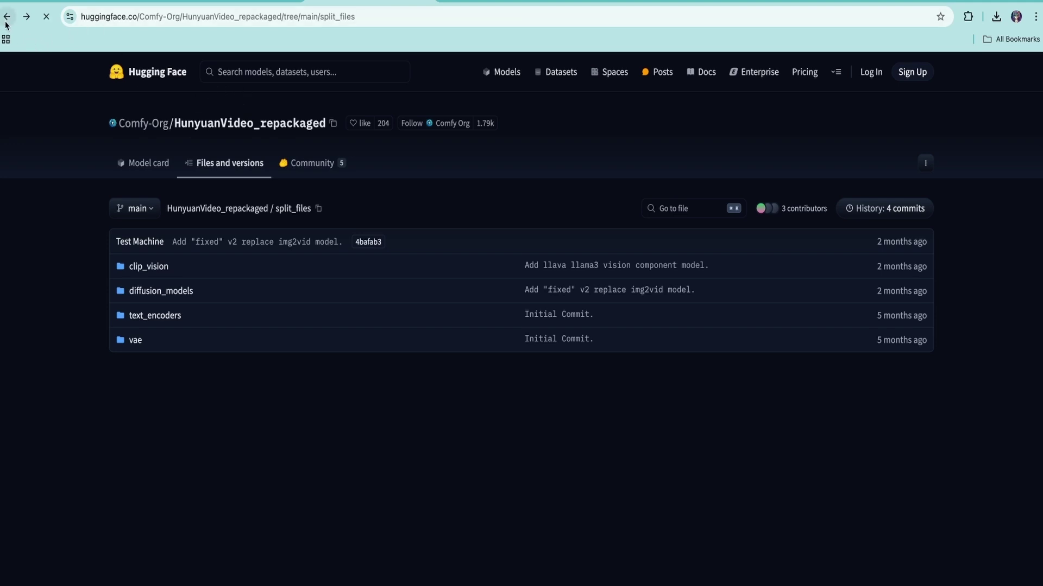
key(alt+Left)
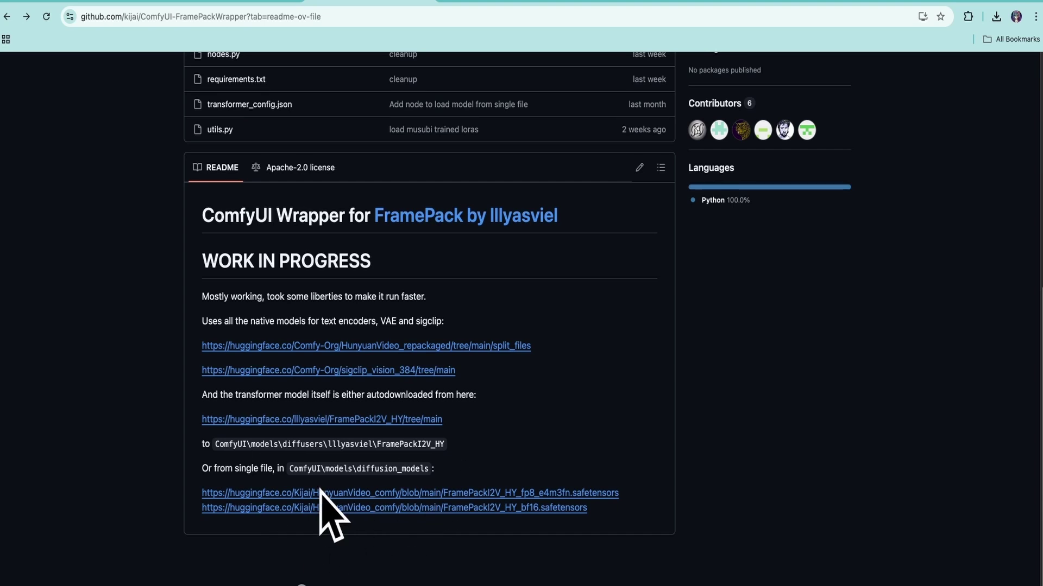
Switch to JupyterLab and open the ComfyUI/models/diffusion_models folder to check its model files
click(222, 1)
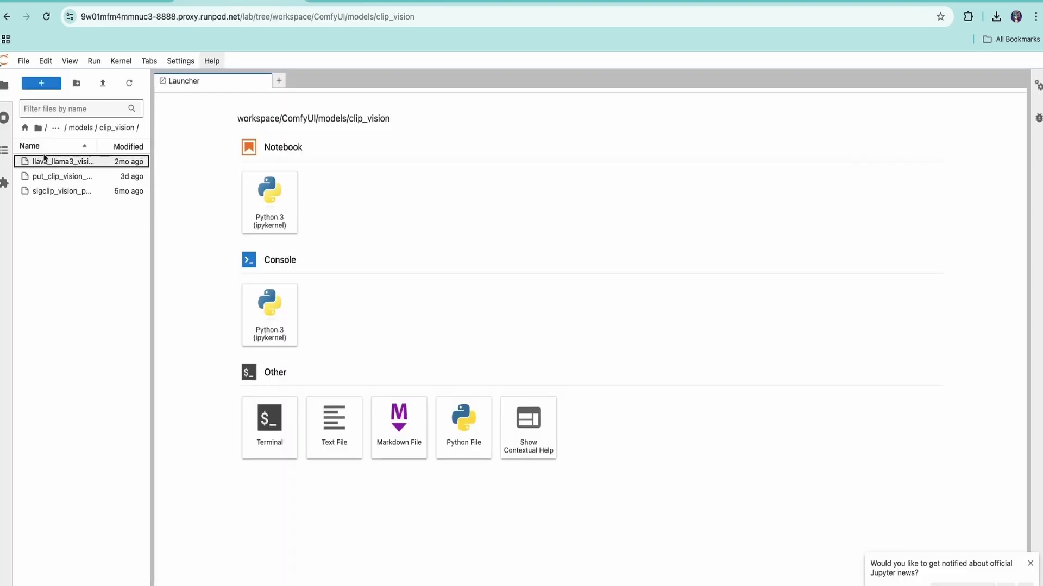
click(88, 132)
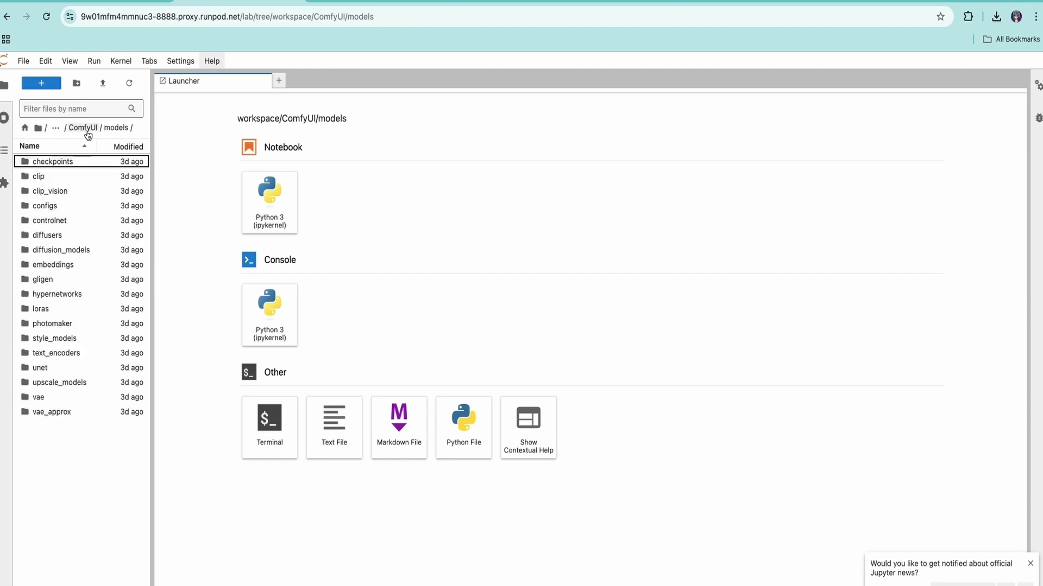
double_click(61, 250)
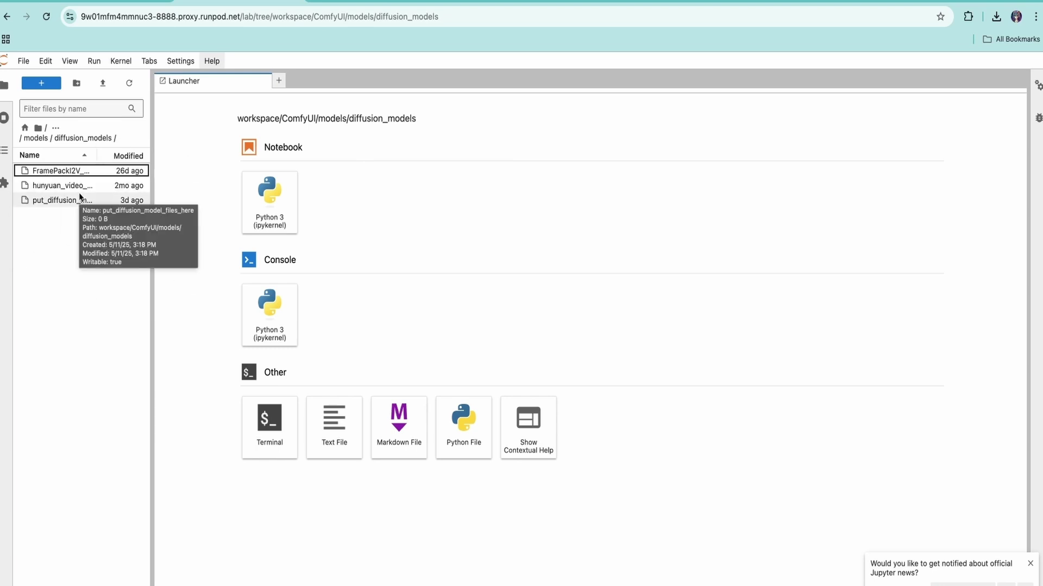
After revisiting the wrapper's GitHub page, open the ComfyUI/custom_nodes folder in JupyterLab
click(372, 10)
scroll(489, 298, up, 8)
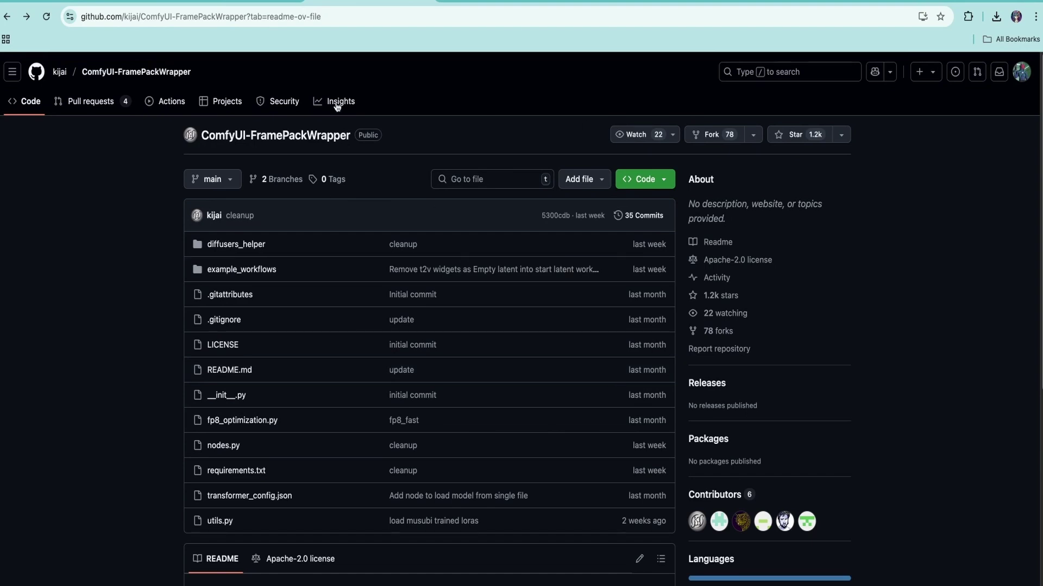
key(ctrl+shift+Tab)
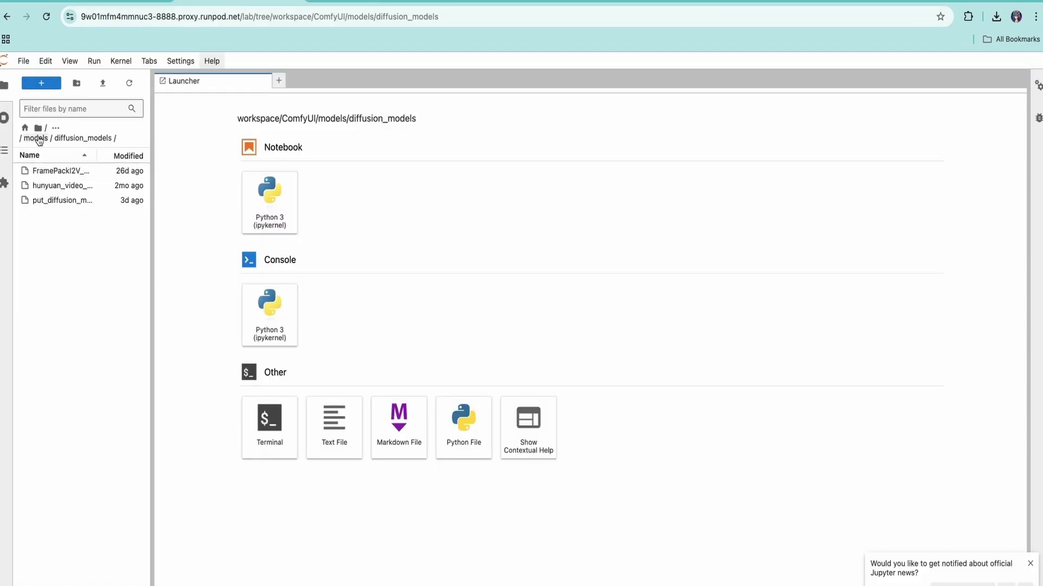
click(47, 140)
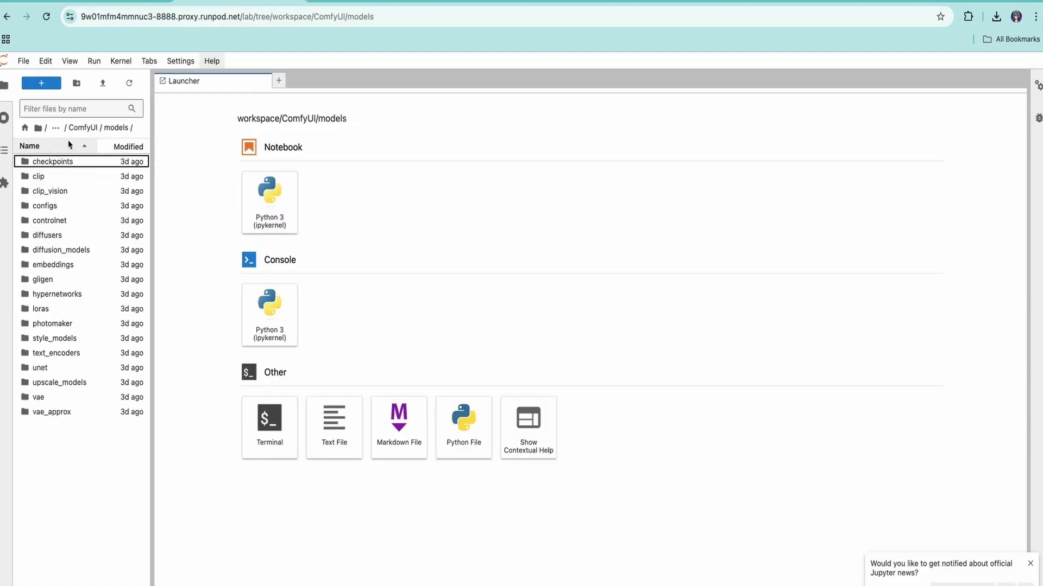
click(90, 131)
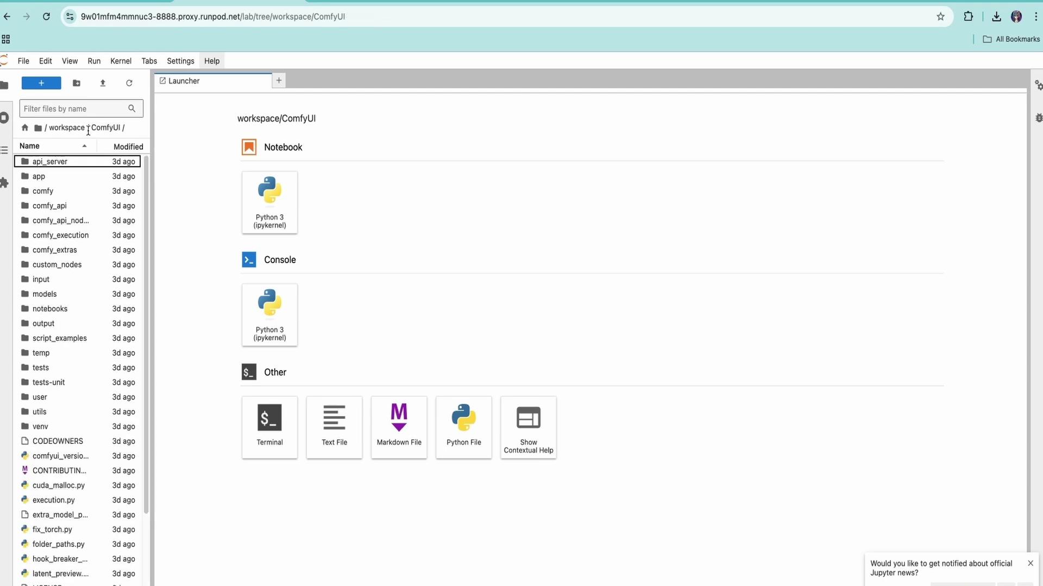
double_click(57, 265)
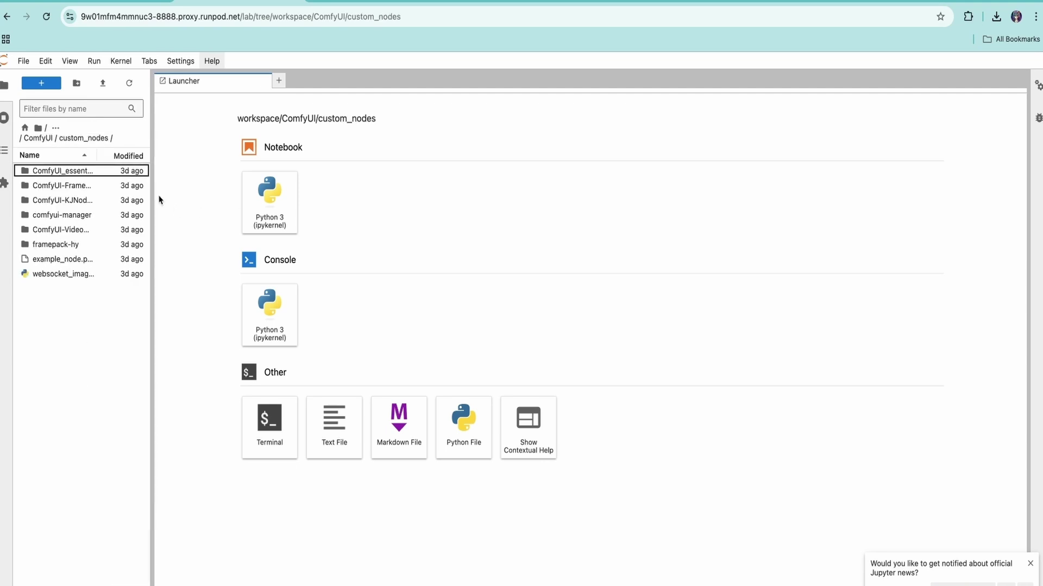
Switch to GitHub and copy the HTTPS clone URL of the ComfyUI-FramePackWrapper repository
click(129, 5)
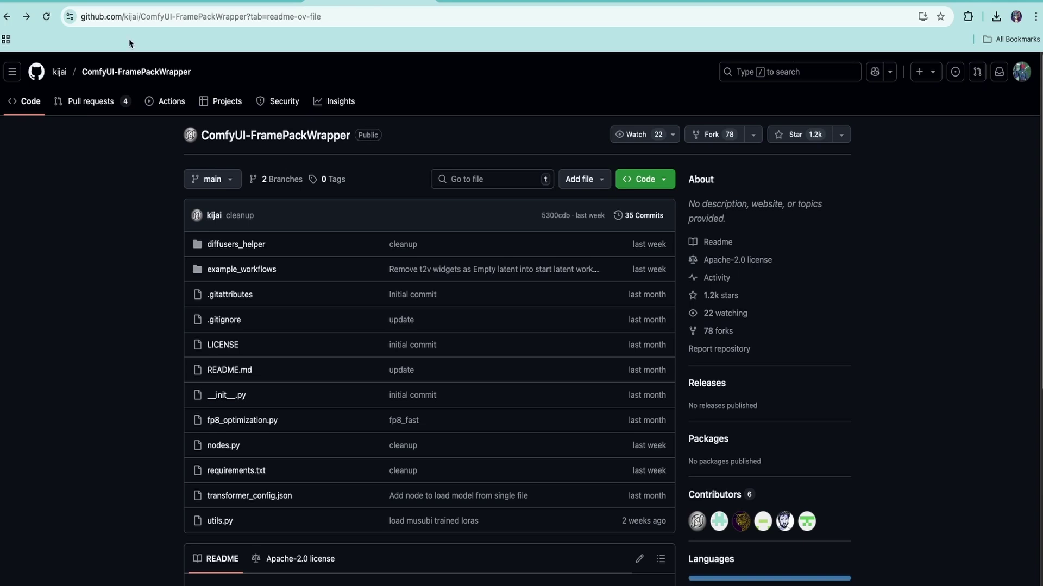
click(650, 185)
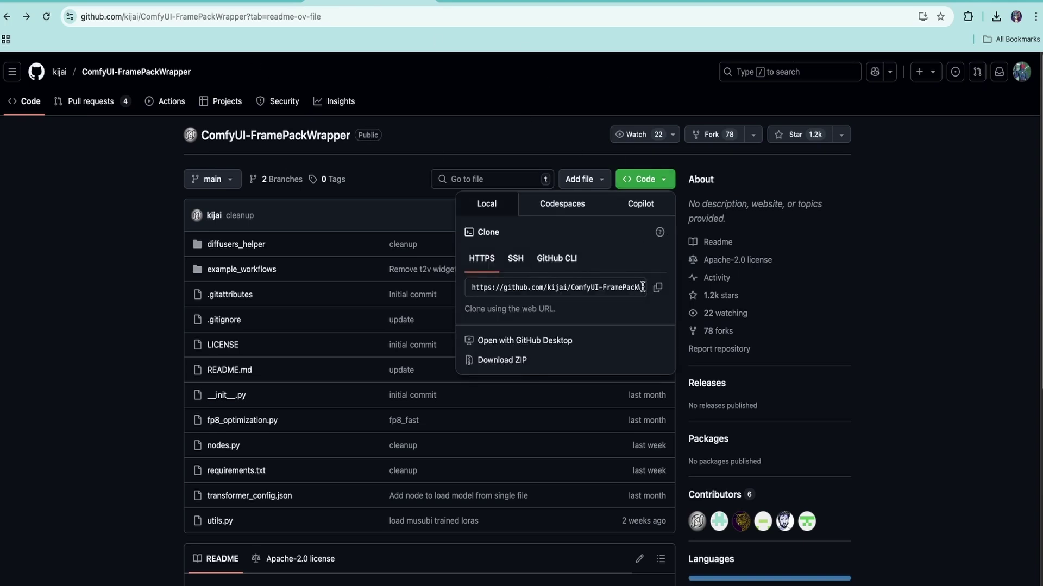
click(657, 292)
In a new JupyterLab terminal in custom_nodes, try to git clone the ComfyUI-FramePackWrapper repository from the copied URL
click(258, 8)
click(266, 407)
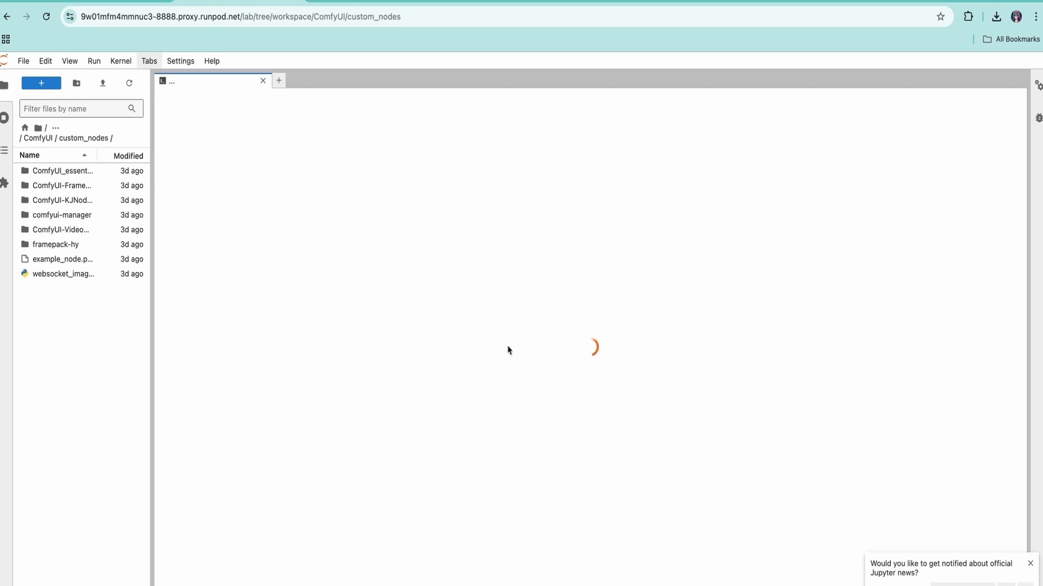
text(git clone)
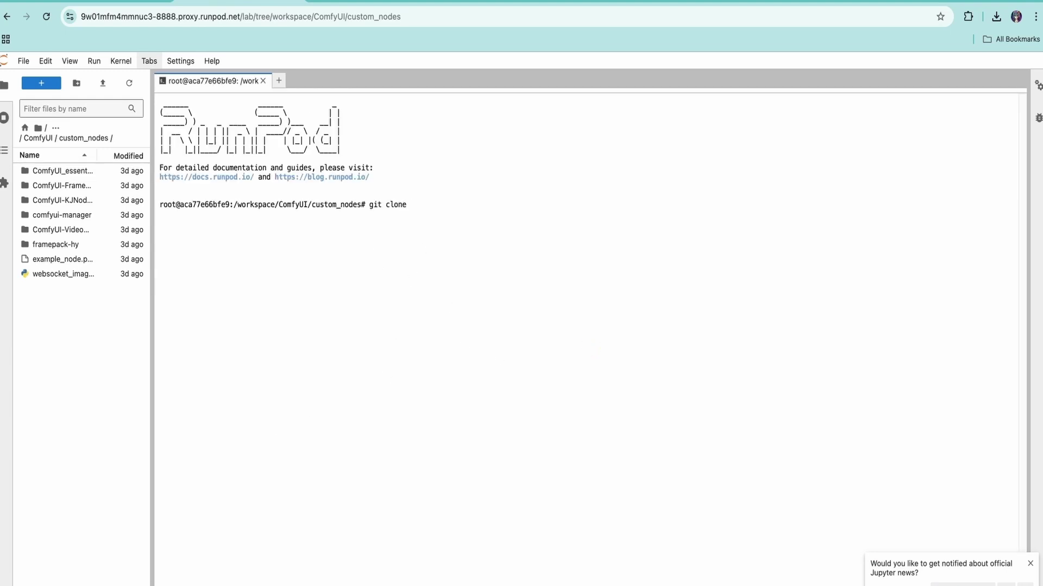
key(super+v)
key(Return)
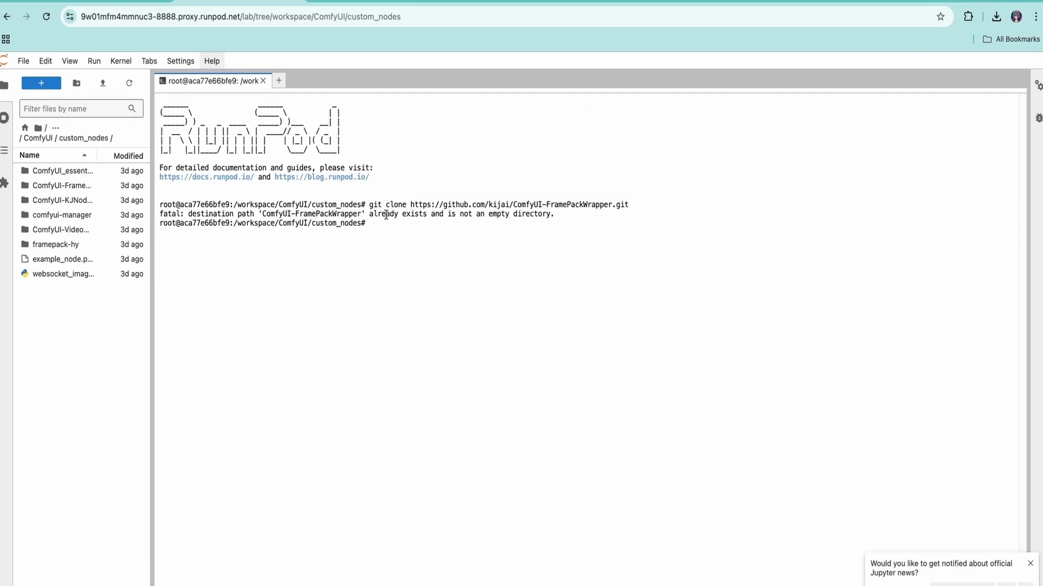
drag(386, 215, 464, 224)
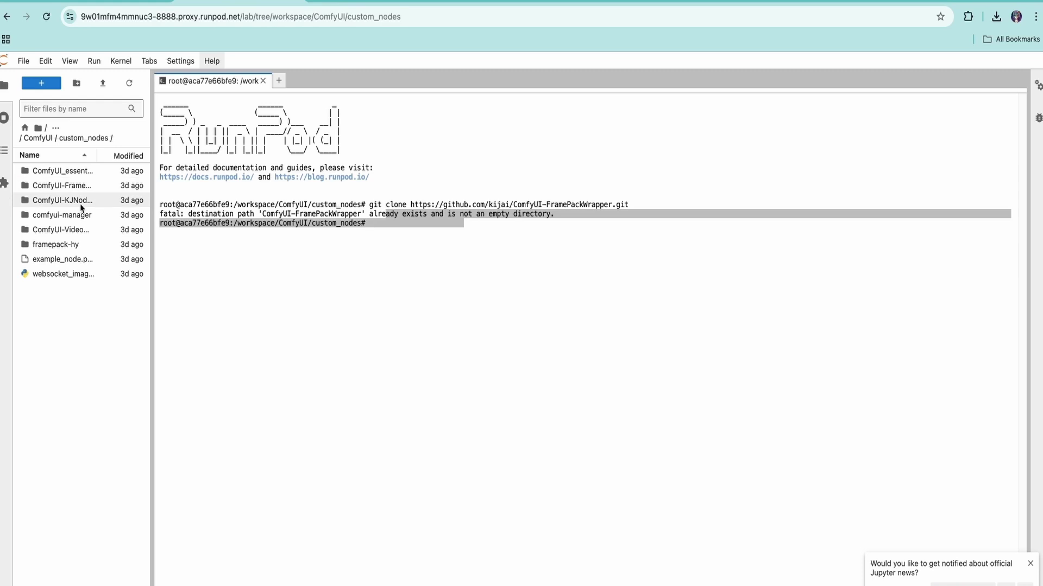
click(473, 247)
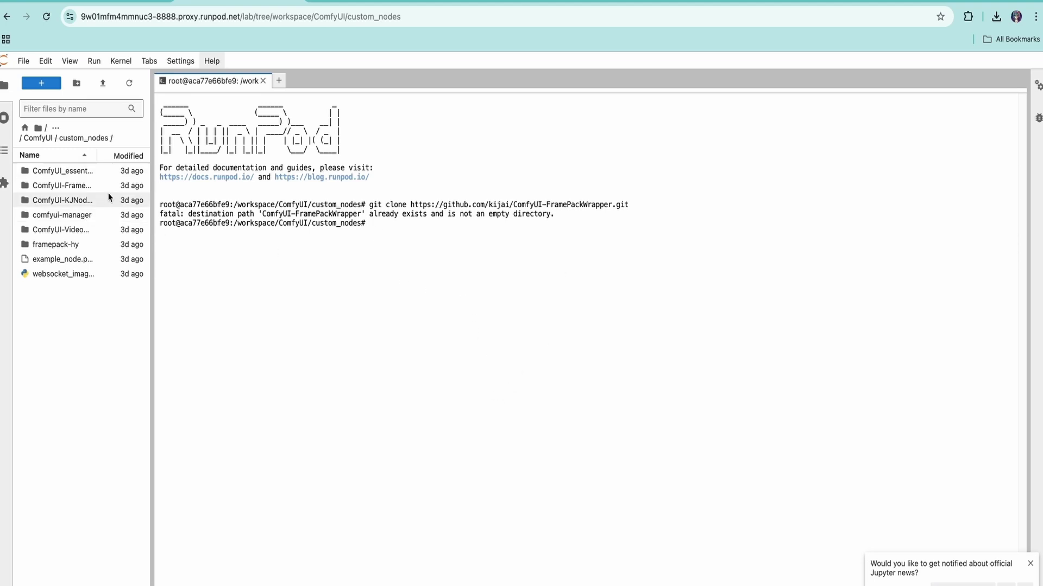
Open the ComfyUI-FramePackWrapper folder, change the terminal into it, and enter "pip install -r requirements.txt"
double_click(78, 187)
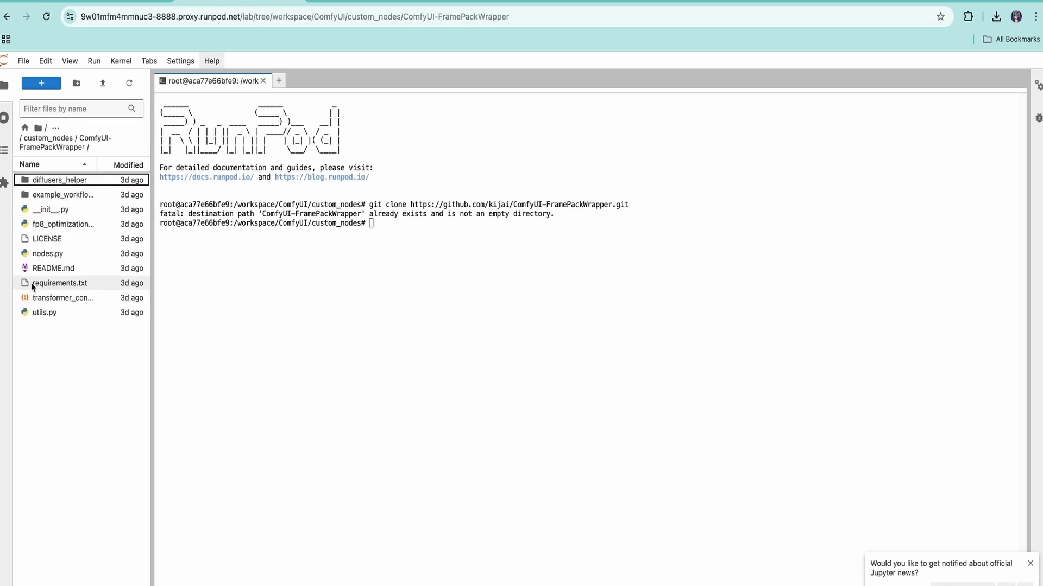
text(cd ComfyUI-FramePackWrapper/)
key(Return)
text(pip install -r requirements.txt)
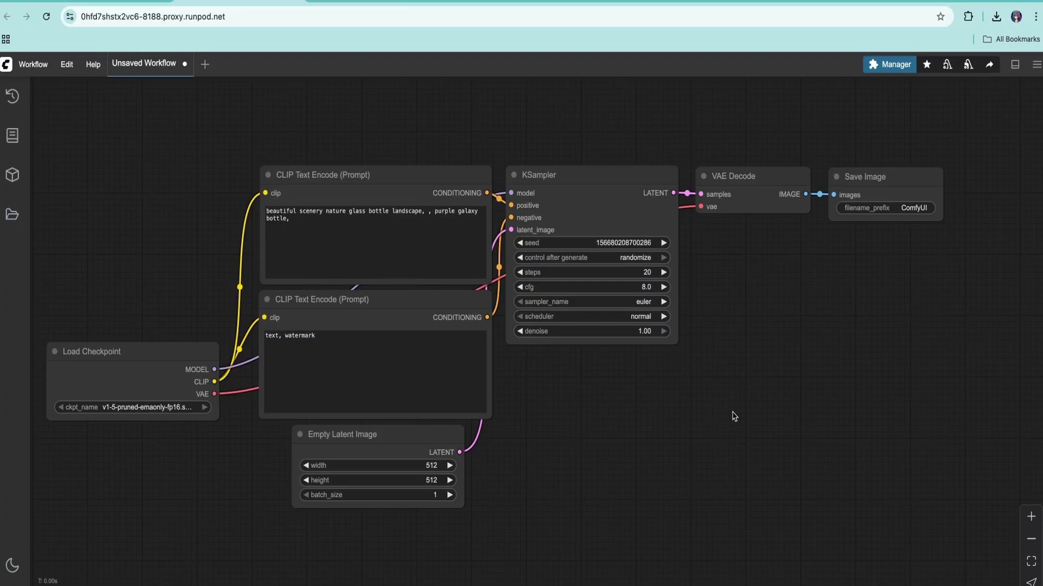
Switch to the JupyterLab workspace and browse to ComfyUI/custom_nodes/ComfyUI-FramePackWrapper/example_workflows
drag(663, 431, 715, 399)
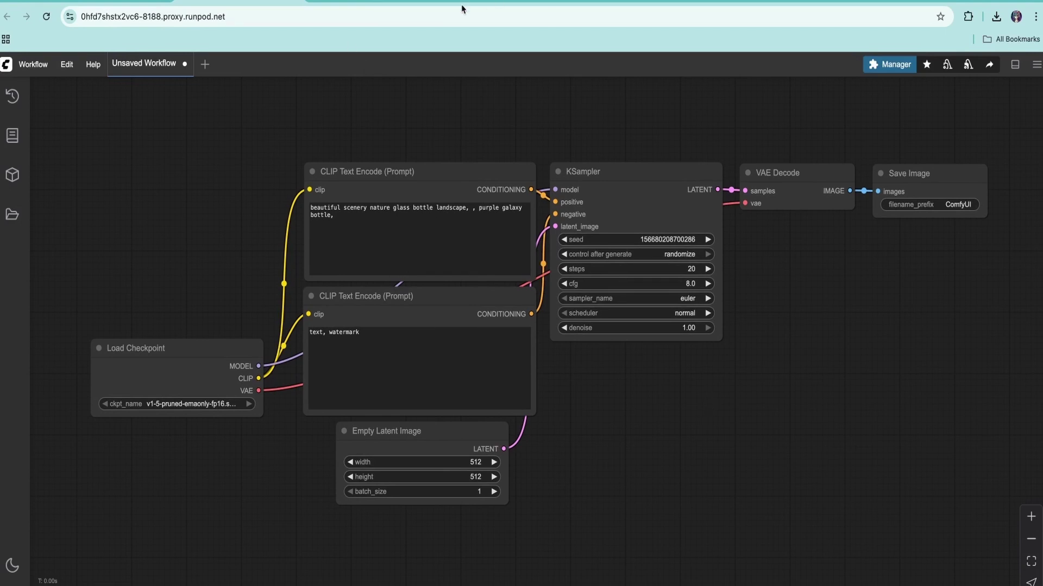
click(381, 2)
click(57, 163)
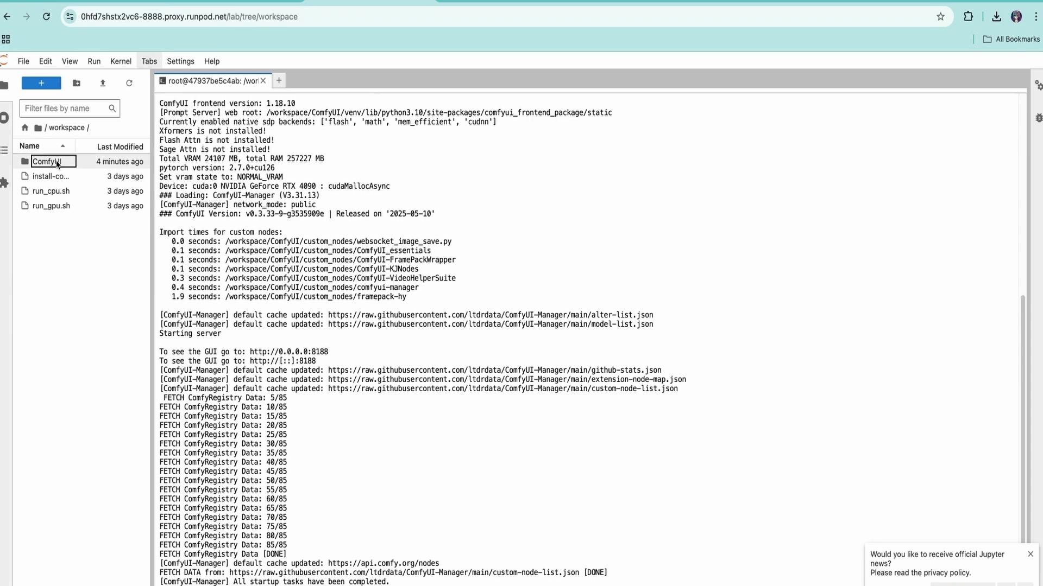
double_click(57, 163)
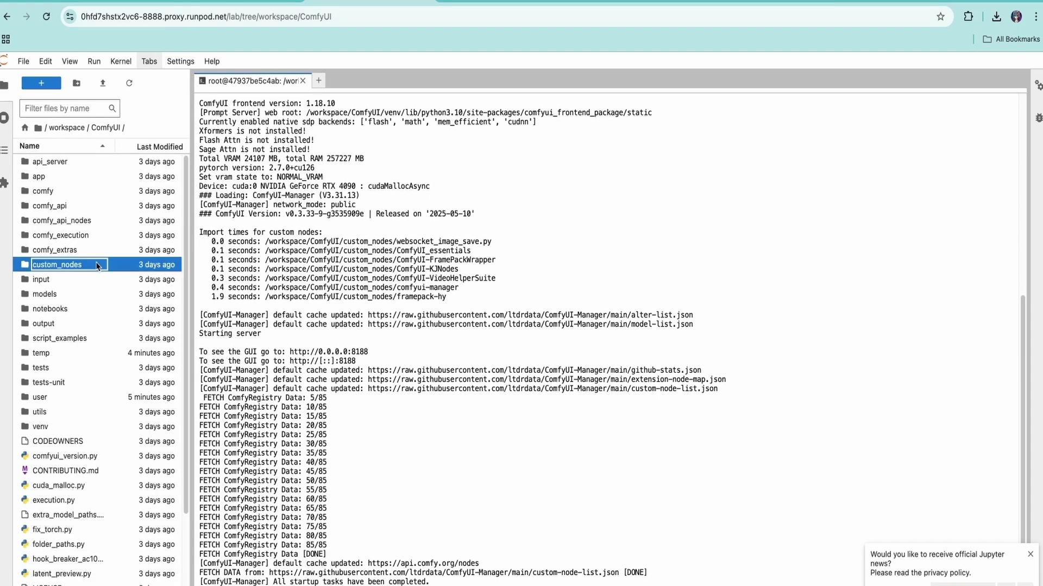
double_click(60, 200)
double_click(93, 177)
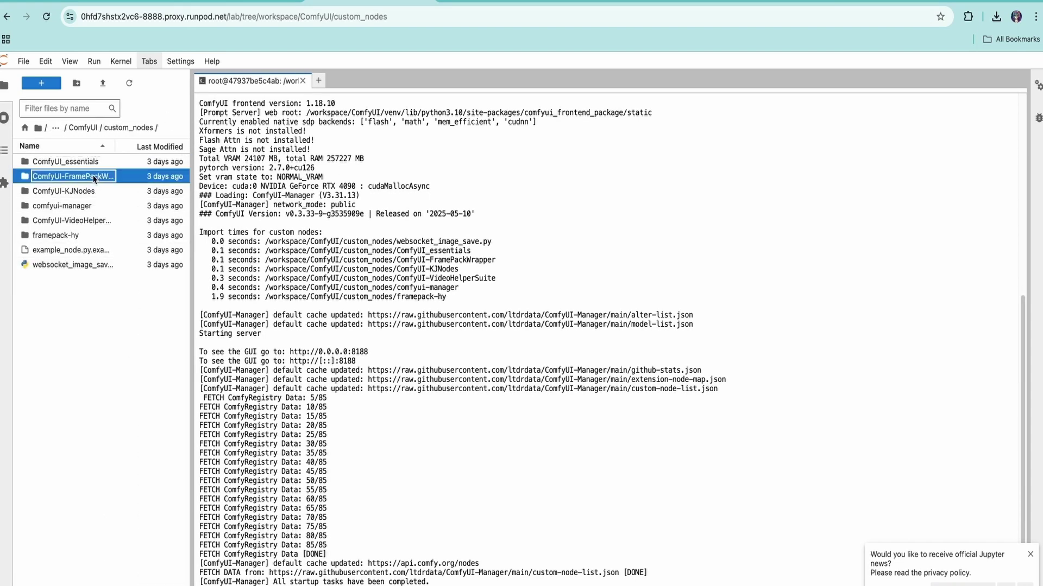
double_click(82, 188)
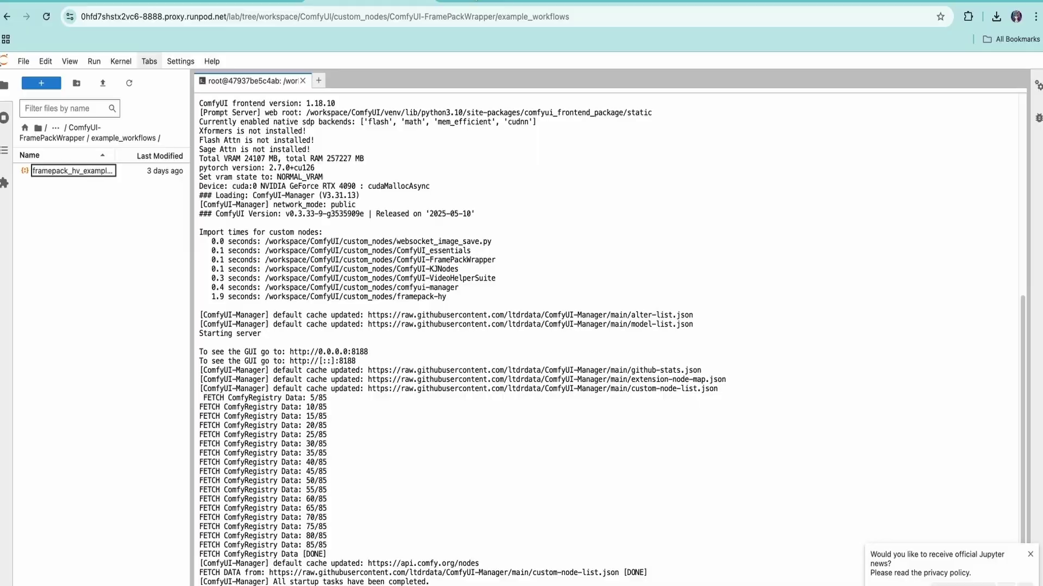
Open the repository's example_workflows folder on GitHub, and load the framepack_hv_example workflow into ComfyUI to look over its nodes
key(ctrl+Tab)
click(240, 274)
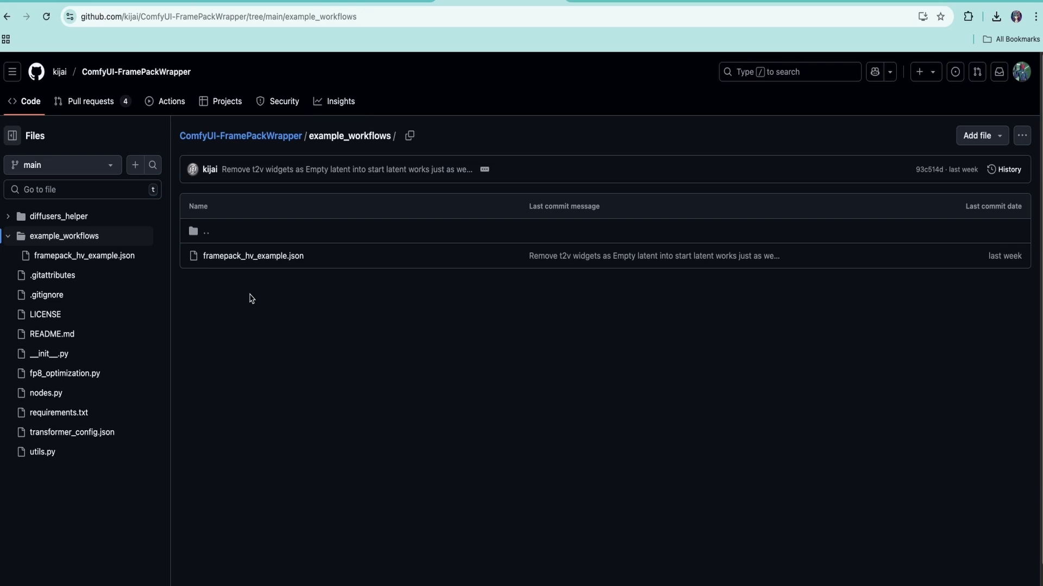
key(ctrl+Tab)
drag(507, 581, 579, 335)
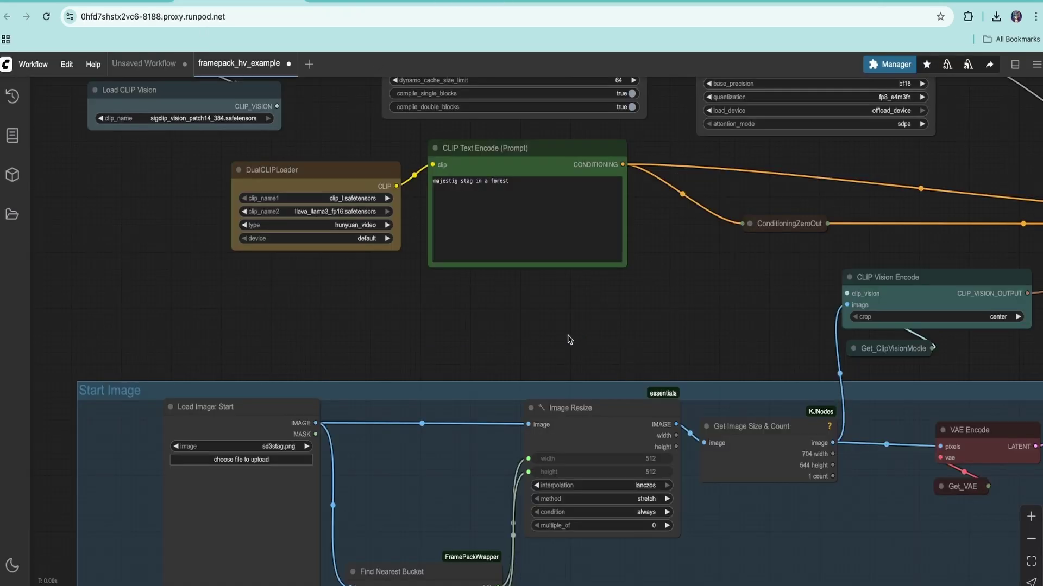
scroll(568, 339, down, 5)
scroll(898, 436, up, 2)
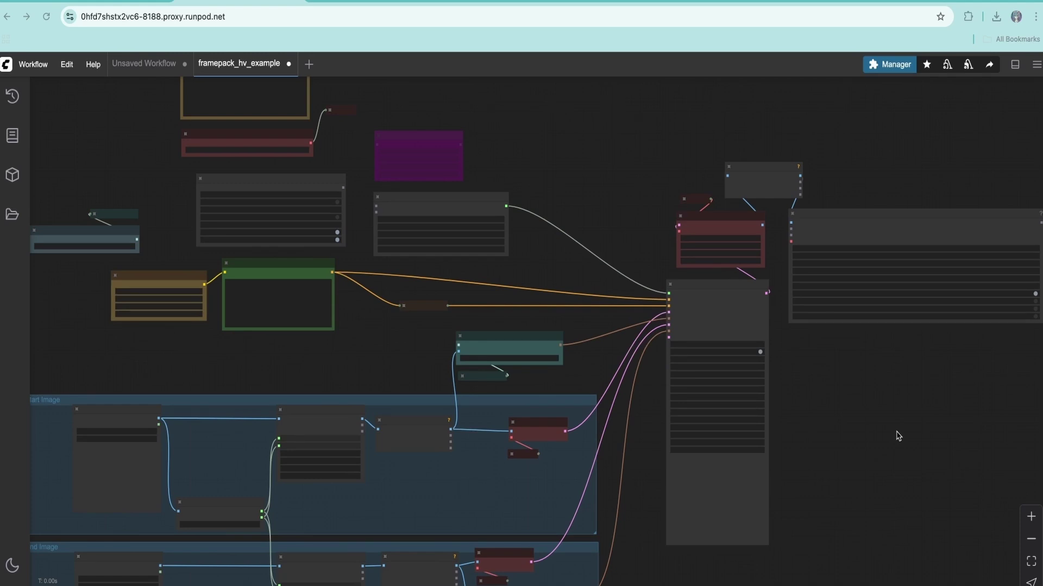
scroll(687, 385, up, 3)
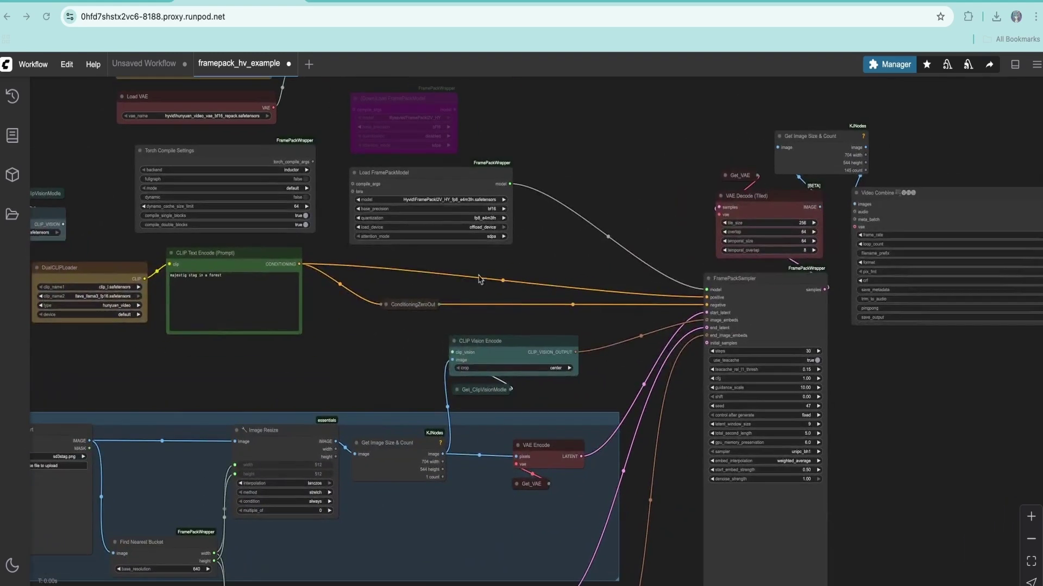
Check the loaded workflow for missing custom nodes in ComfyUI Manager, and return to the manager's main window
click(891, 67)
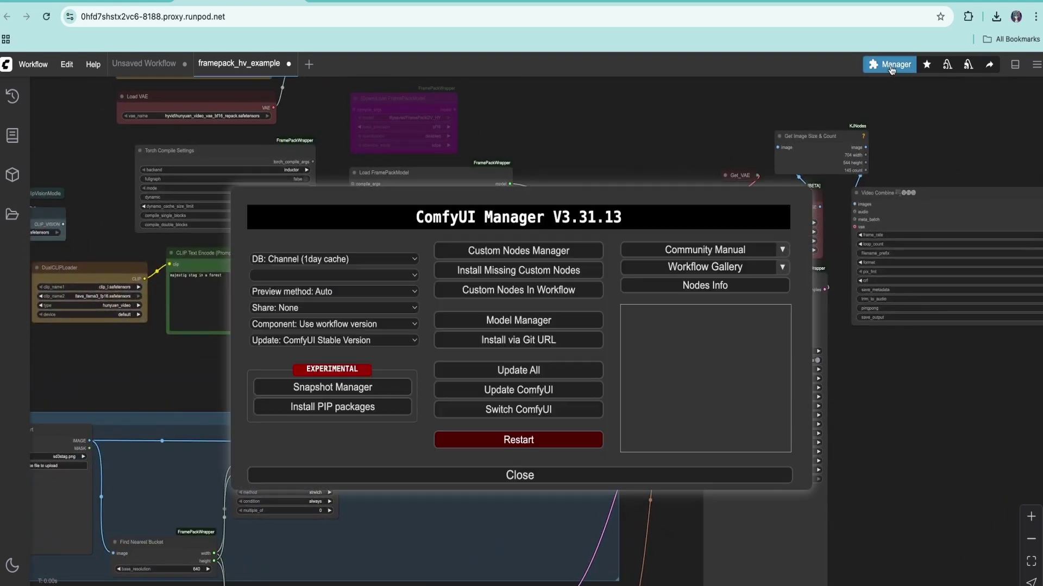
click(518, 270)
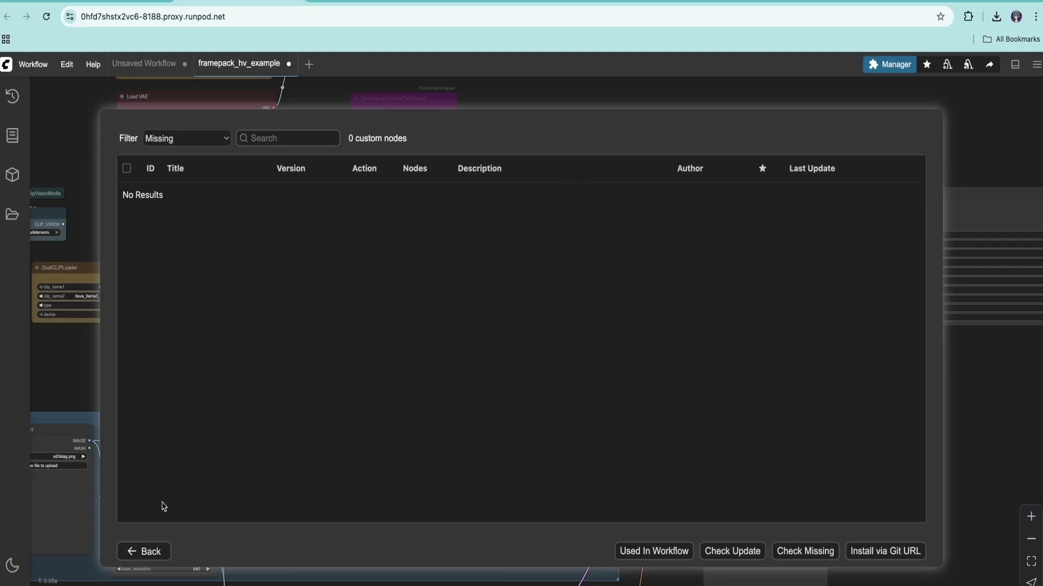
click(143, 551)
Search all custom nodes in the Custom Nodes Manager for "framepa"
click(519, 251)
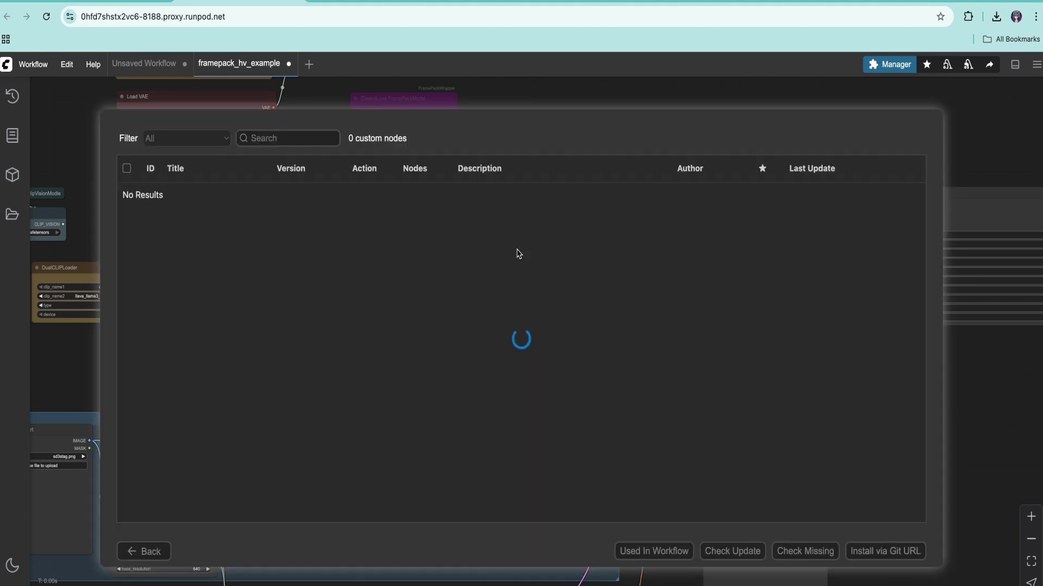
click(277, 139)
text(framepa)
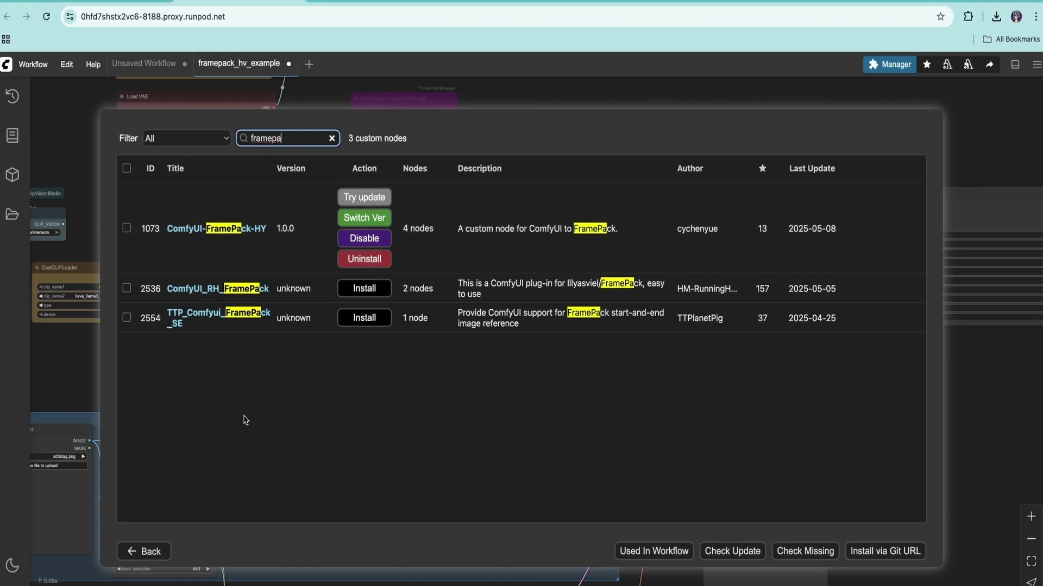
Leave the Custom Nodes Manager and return to the framepack_hv_example workflow canvas
click(157, 552)
click(520, 478)
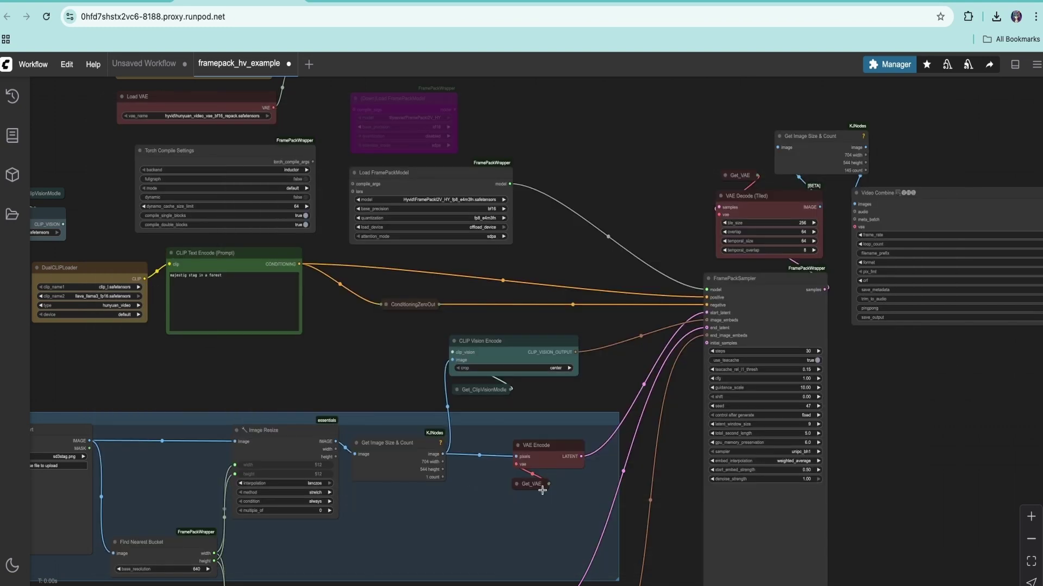
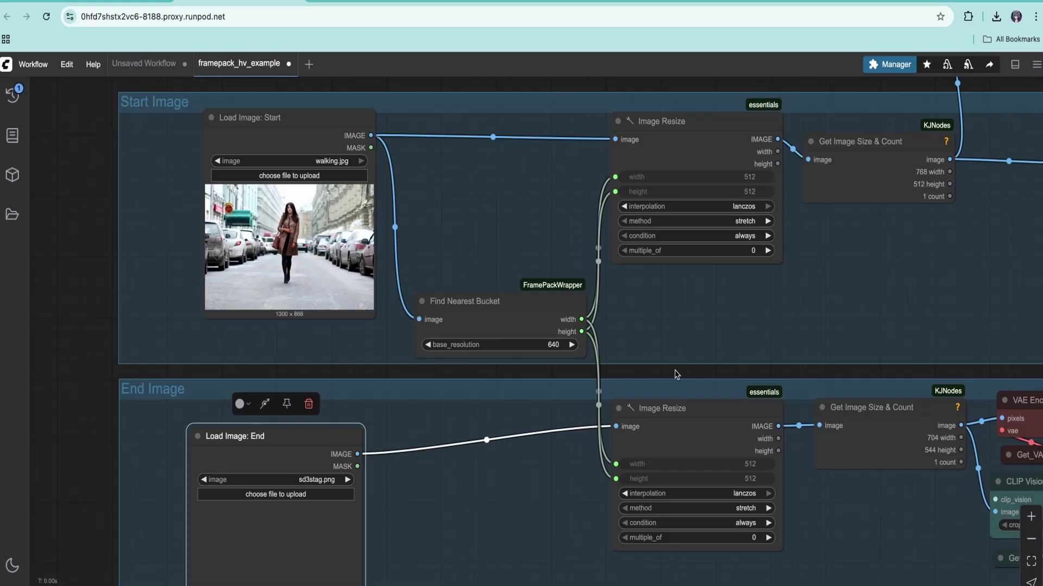
Bypass all the nodes inside the End Image group
scroll(706, 351, down, 5)
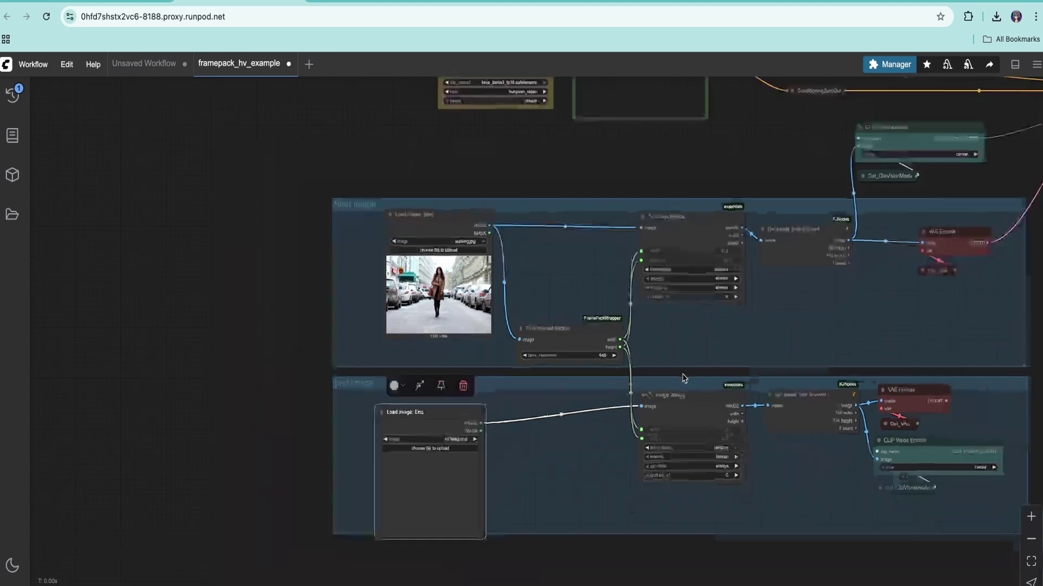
mouse_move(850, 516)
mouse_down()
mouse_move(744, 496)
mouse_move(848, 532)
mouse_up()
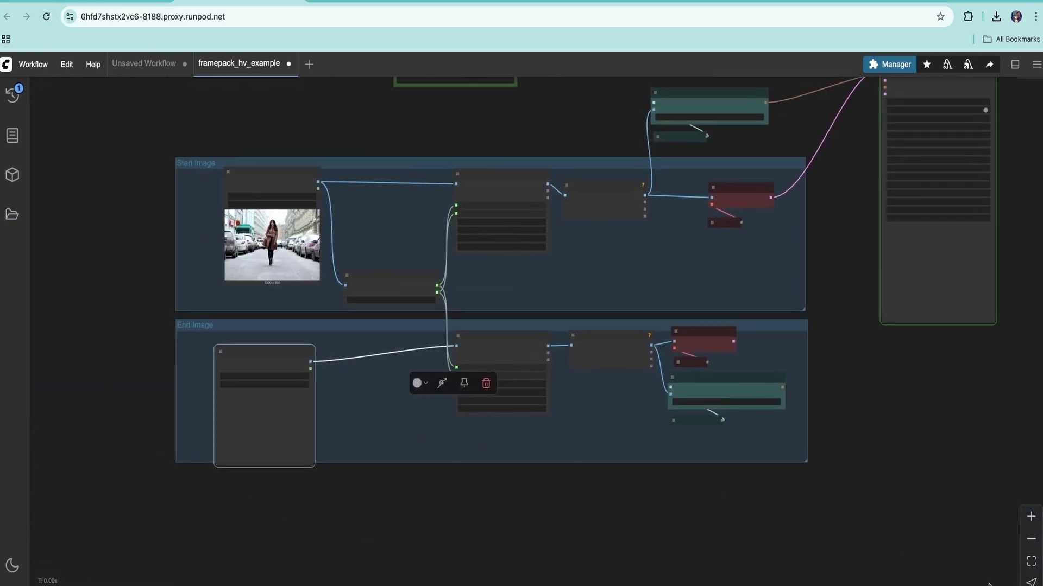
scroll(485, 459, up, 3)
scroll(591, 559, up, 1)
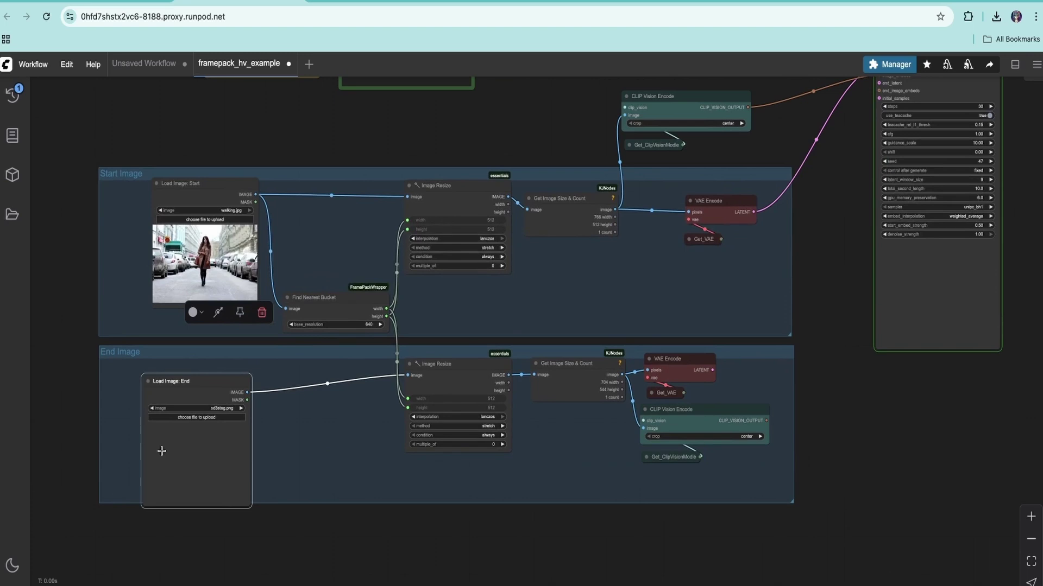
drag(449, 379, 679, 459)
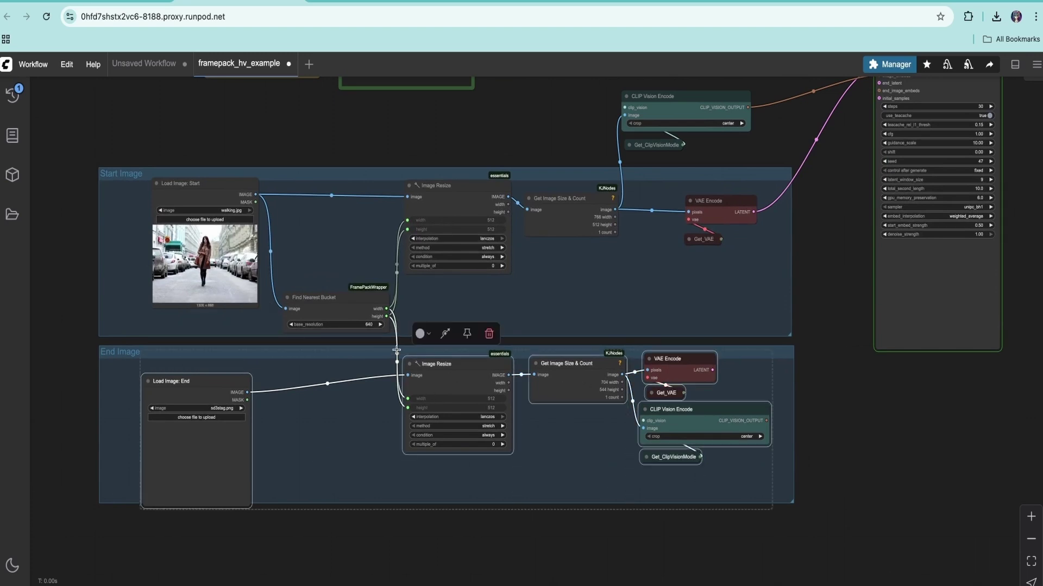
click(444, 334)
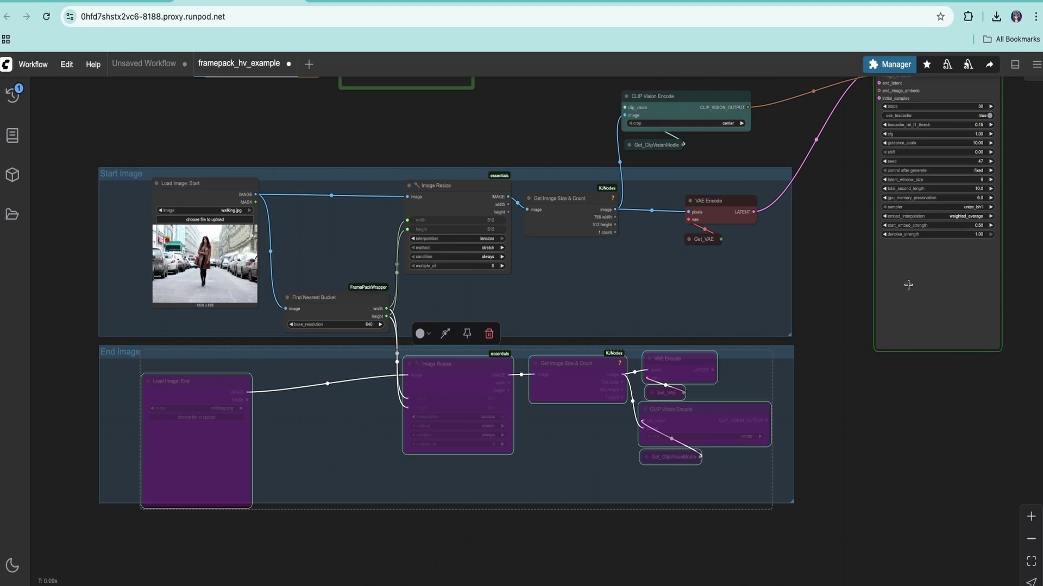
Set total_second_length to 10 on the FramePackSampler node
scroll(908, 285, right, 10)
scroll(908, 284, up, 3)
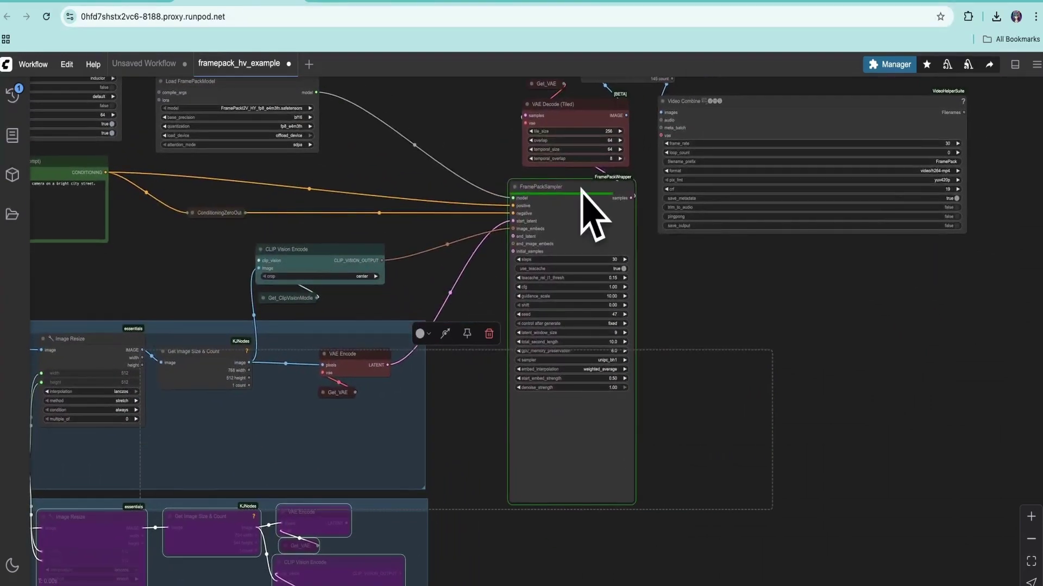
scroll(582, 400, down, 3)
scroll(568, 442, up, 10)
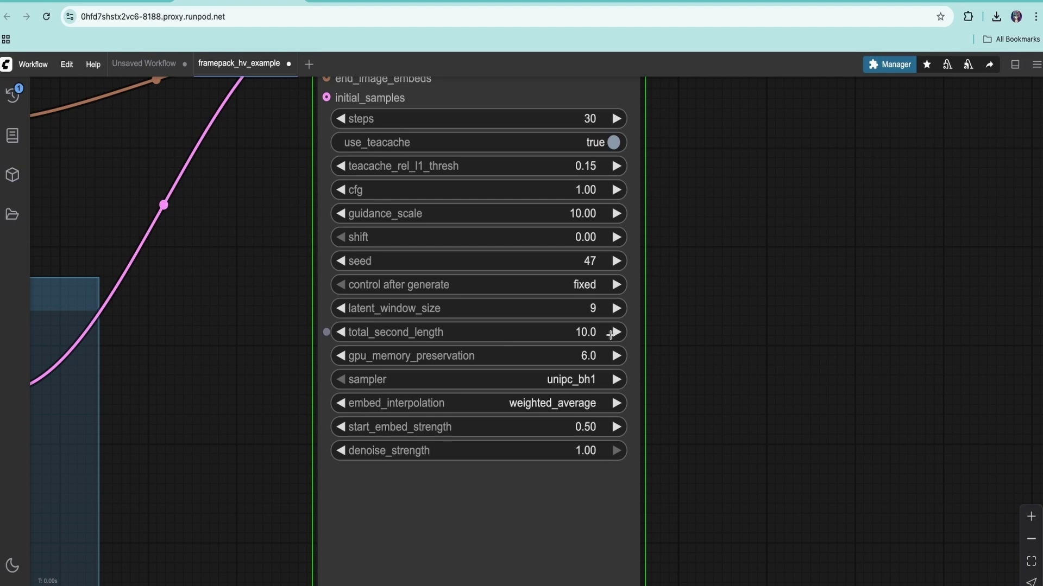
drag(579, 335, 570, 337)
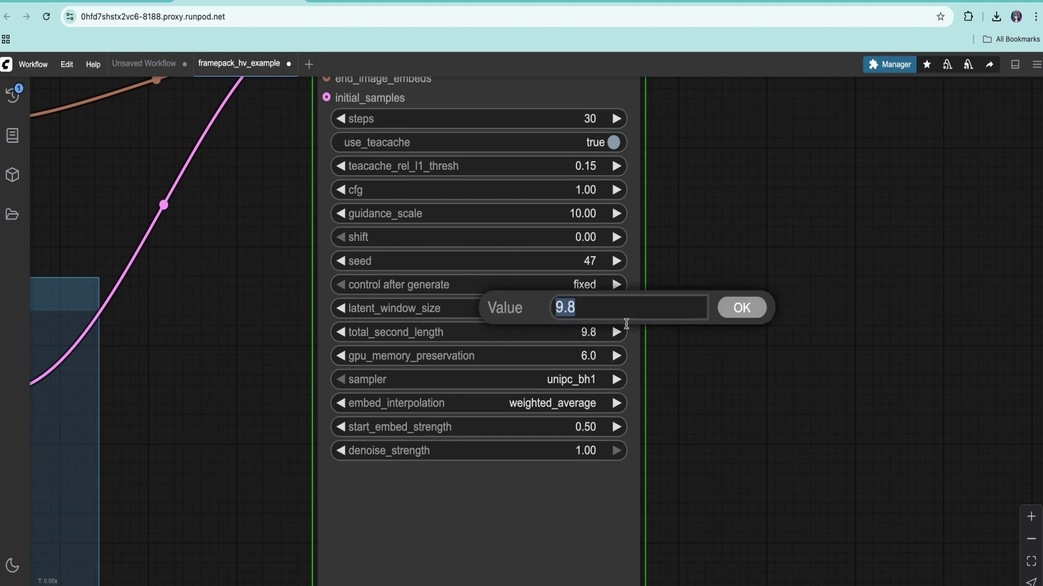
text(10)
key(Return)
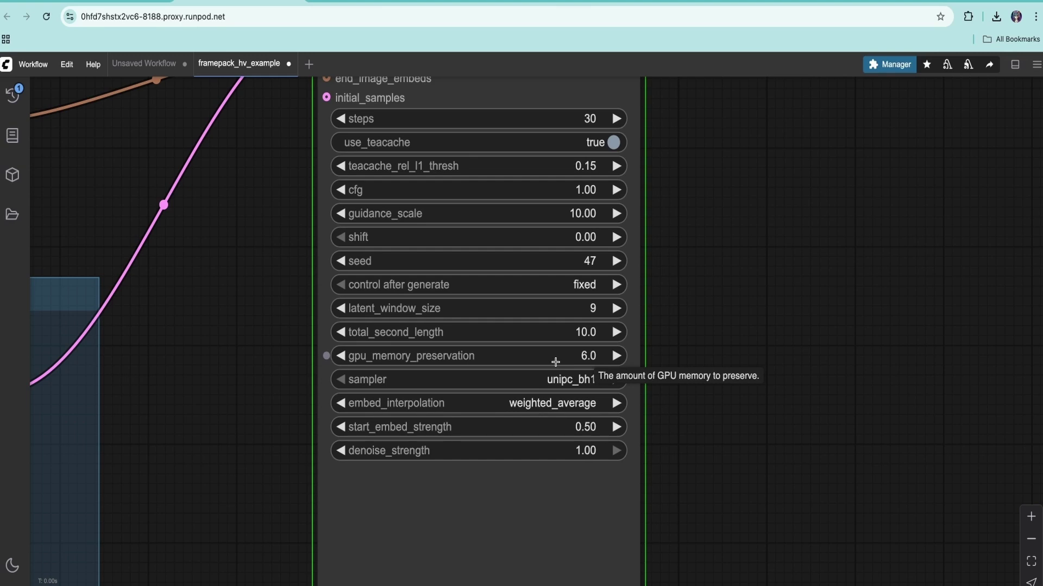
Choose sigclip_vision_patch14_384.safetensors as the clip_name in the Load CLIP Vision node
scroll(555, 362, down, 5)
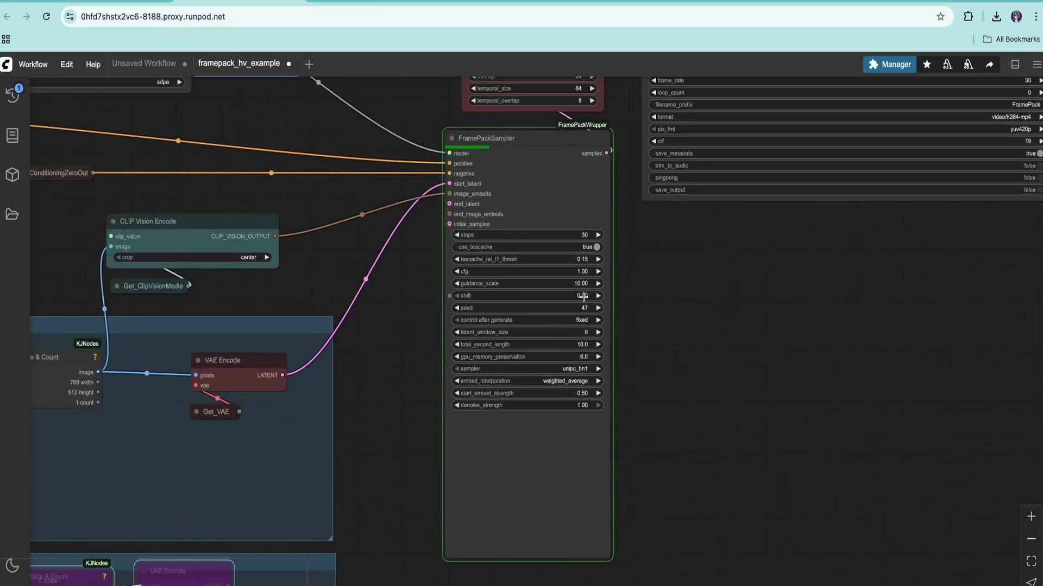
scroll(369, 165, down, 3)
drag(351, 231, 688, 442)
scroll(768, 345, up, 6)
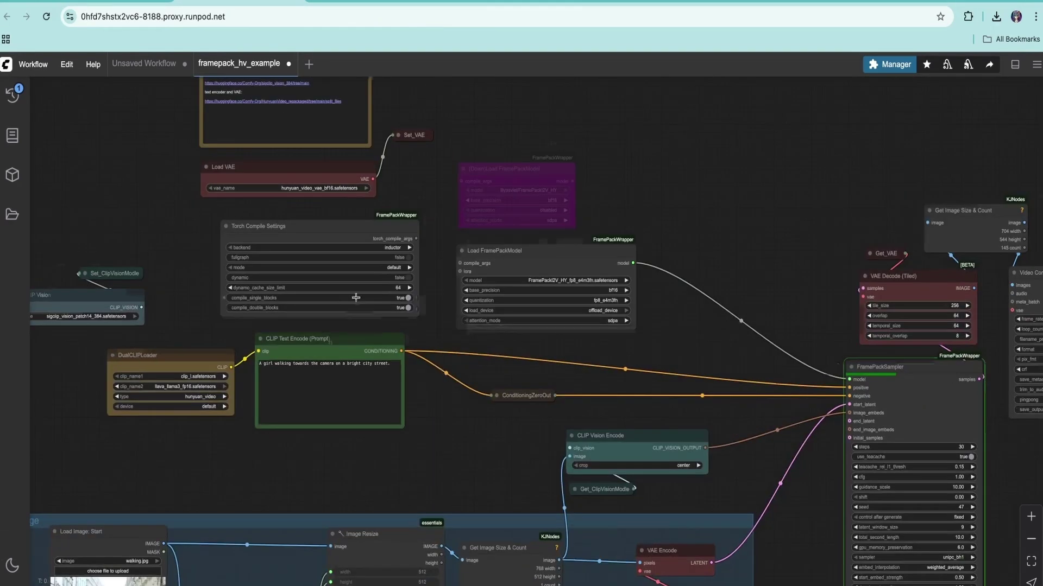
scroll(341, 372, up, 4)
click(406, 347)
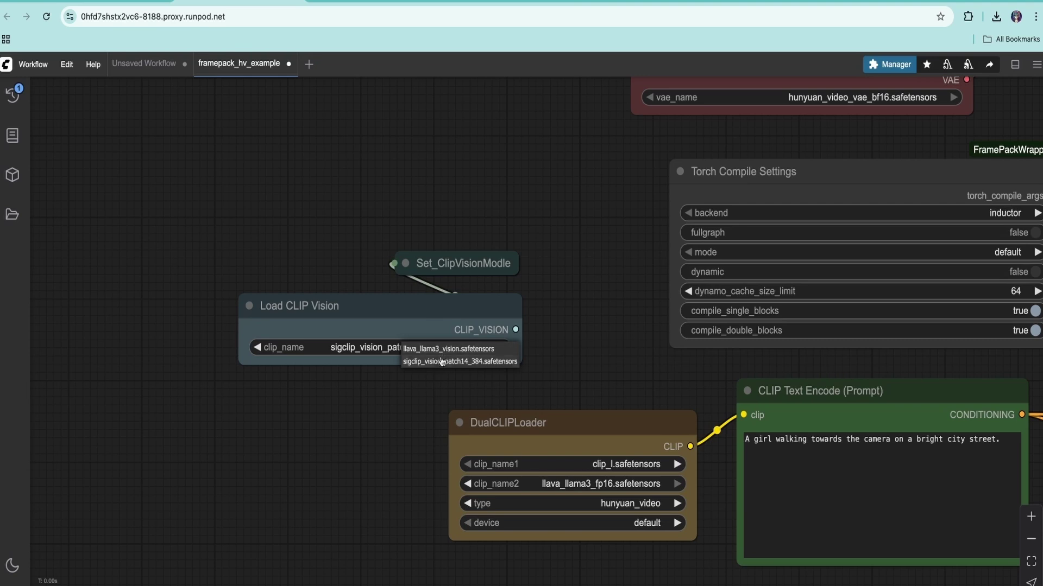
click(459, 362)
scroll(462, 358, down, 2)
Delete the ConditioningZeroOut node between the CLIP Text Encode prompt and the FramePackSampler
drag(625, 196, 326, 189)
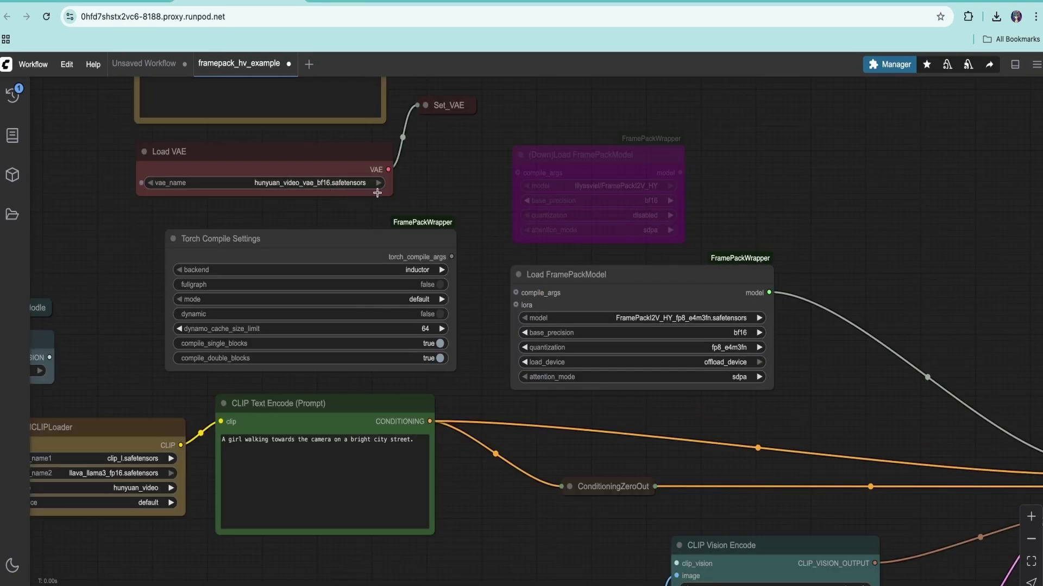
scroll(354, 166, down, 2)
scroll(472, 263, up, 3)
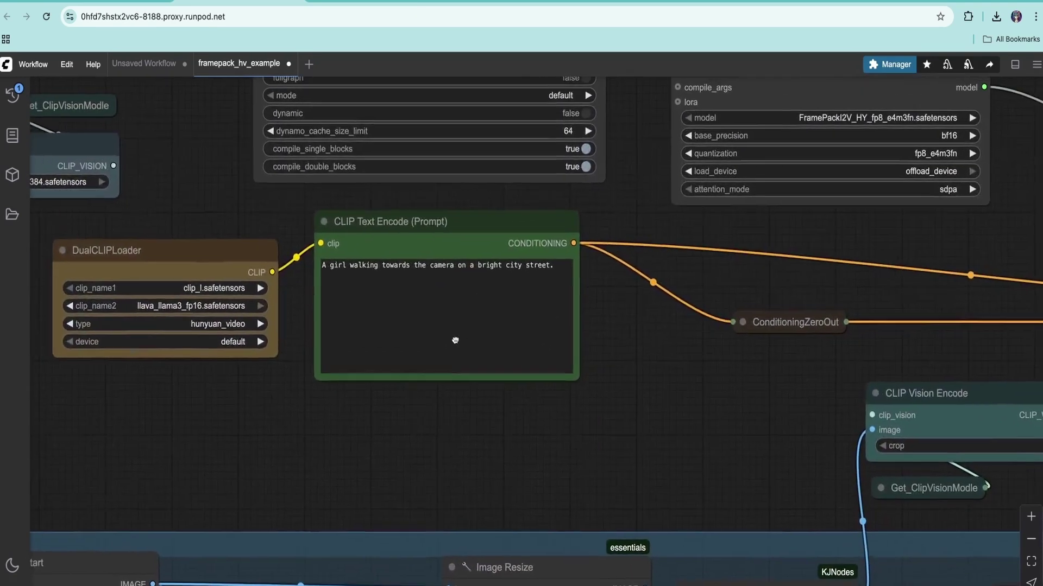
mouse_move(422, 236)
mouse_down()
mouse_move(413, 258)
mouse_move(460, 248)
mouse_move(439, 246)
mouse_up()
drag(729, 377, 672, 340)
drag(706, 293, 424, 267)
scroll(463, 349, up, 1)
scroll(463, 349, down, 1)
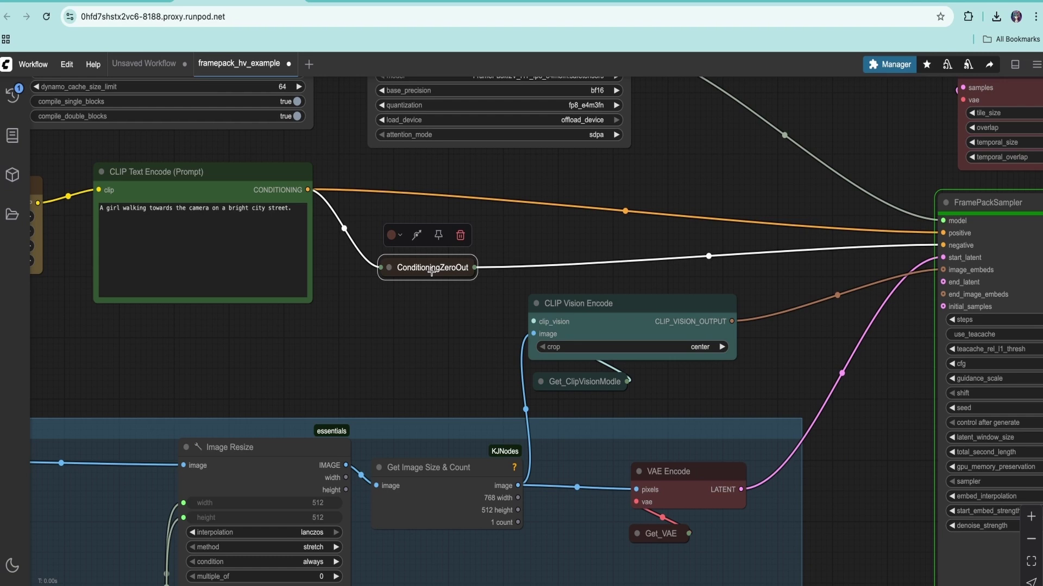
key(Delete)
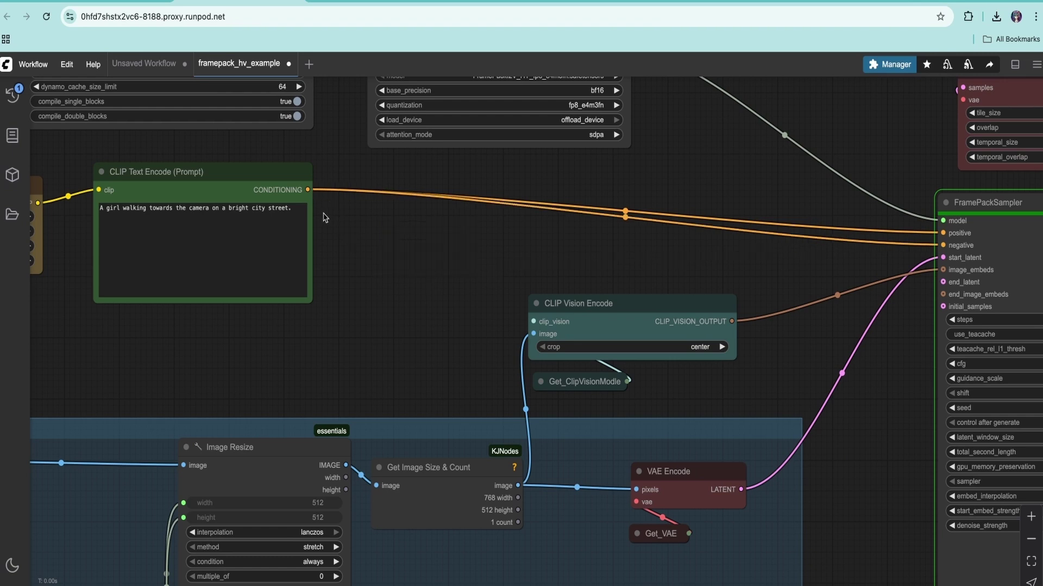
Duplicate the CLIP Text Encode prompt node, and connect the copy to the sampler's negative input and the DualCLIPLoader's CLIP output
click(266, 177)
key(ctrl+c)
key(ctrl+v)
drag(431, 183, 416, 318)
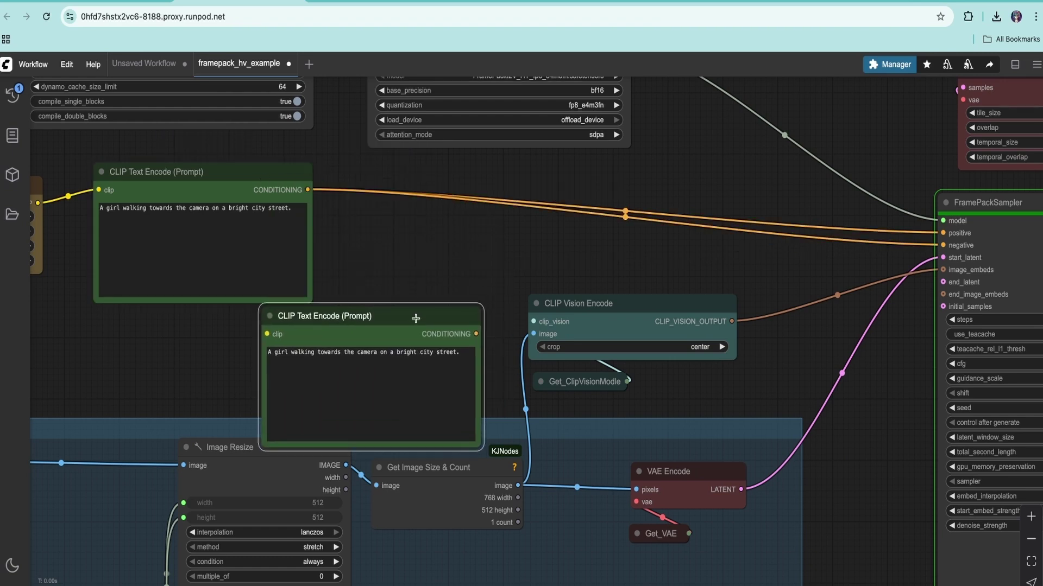
drag(476, 334, 943, 247)
drag(298, 366, 267, 152)
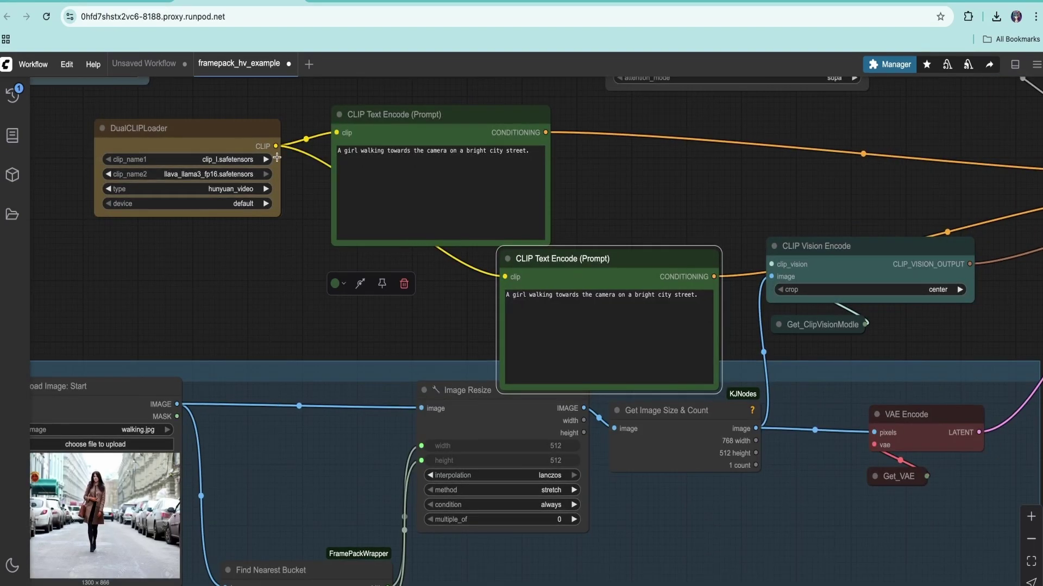
Delete the duplicated prompt node and re-add a ConditioningZeroOut node from the original prompt's conditioning output
click(537, 305)
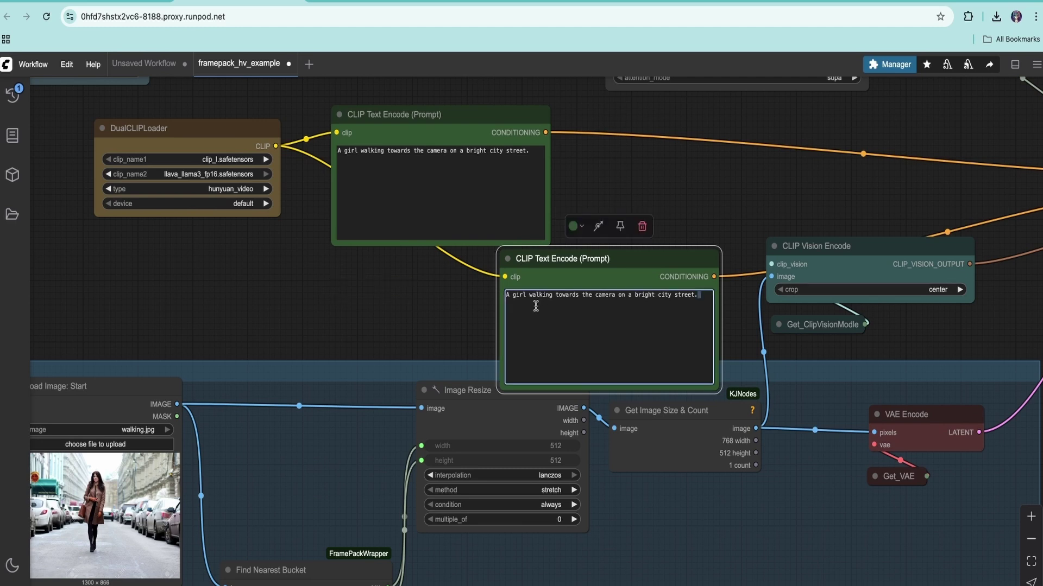
click(642, 227)
drag(760, 230, 553, 314)
drag(362, 219, 473, 278)
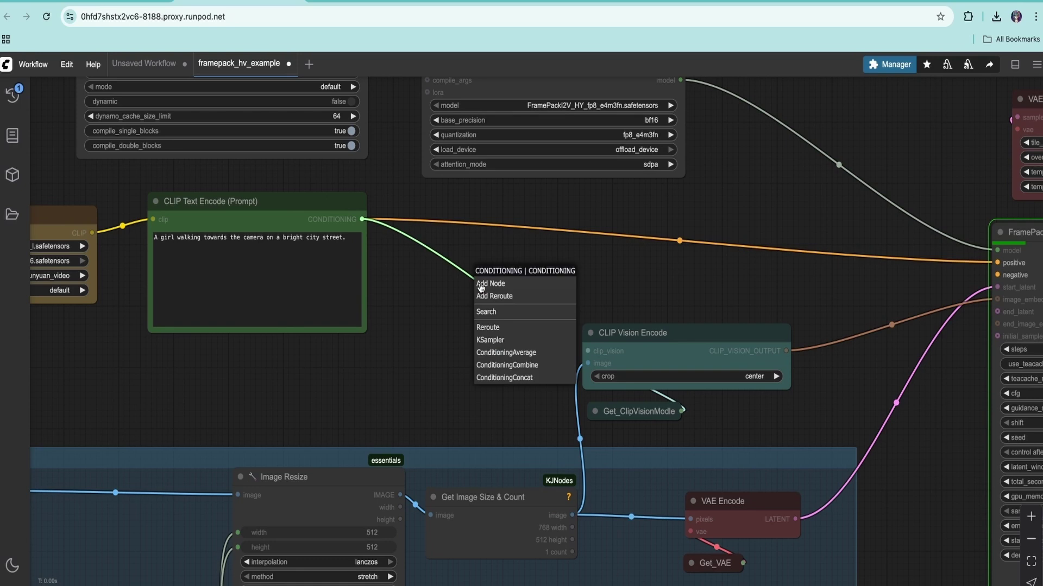
Review the start image, prompt and FramePackSampler settings, and check the prompt execution time in the JupyterLab terminal
scroll(494, 311, down, 2)
scroll(393, 410, up, 5)
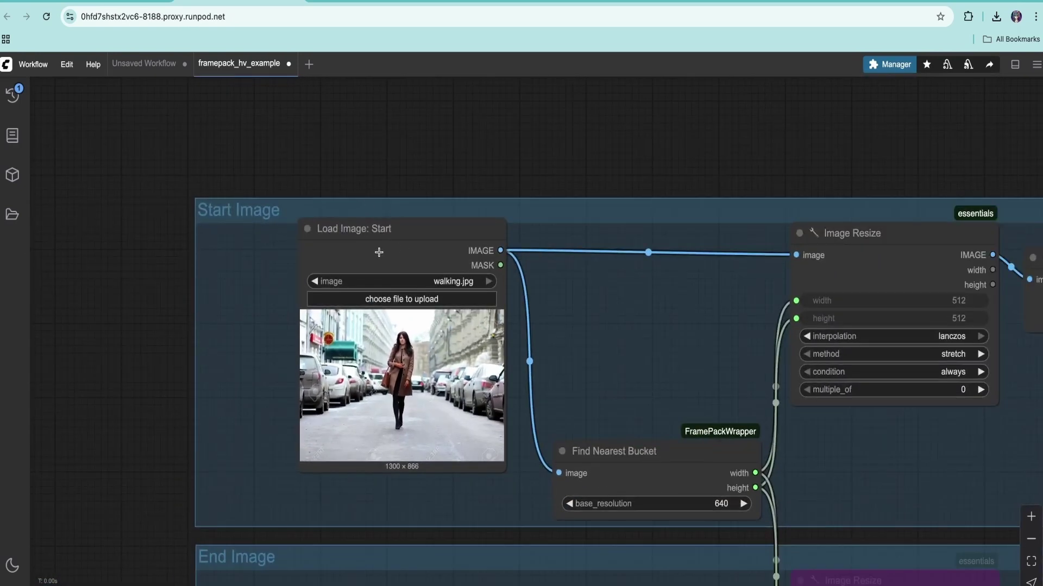
click(378, 252)
scroll(378, 252, down, 3)
scroll(503, 264, up, 5)
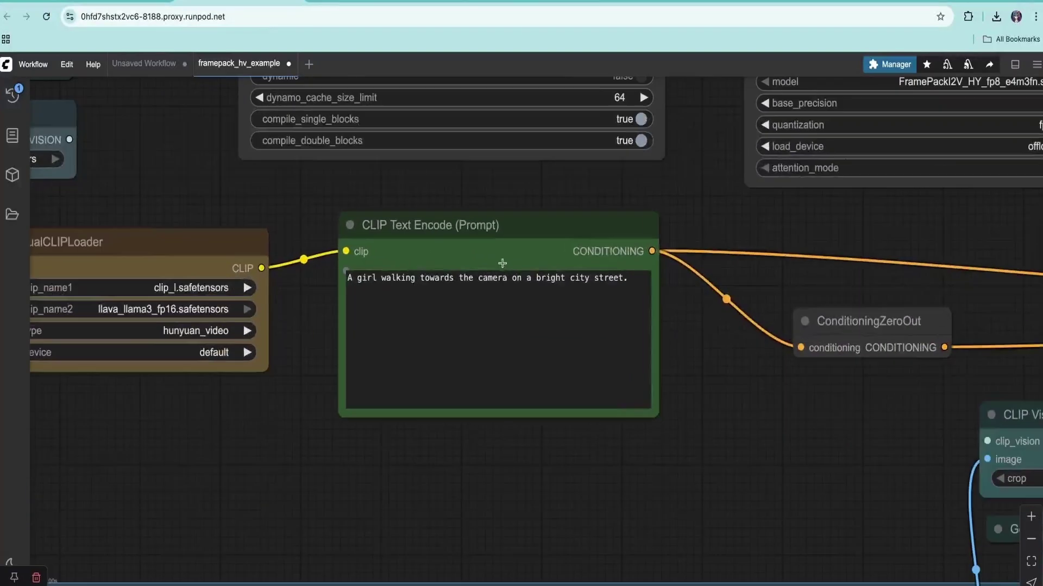
click(502, 263)
scroll(502, 264, down, 5)
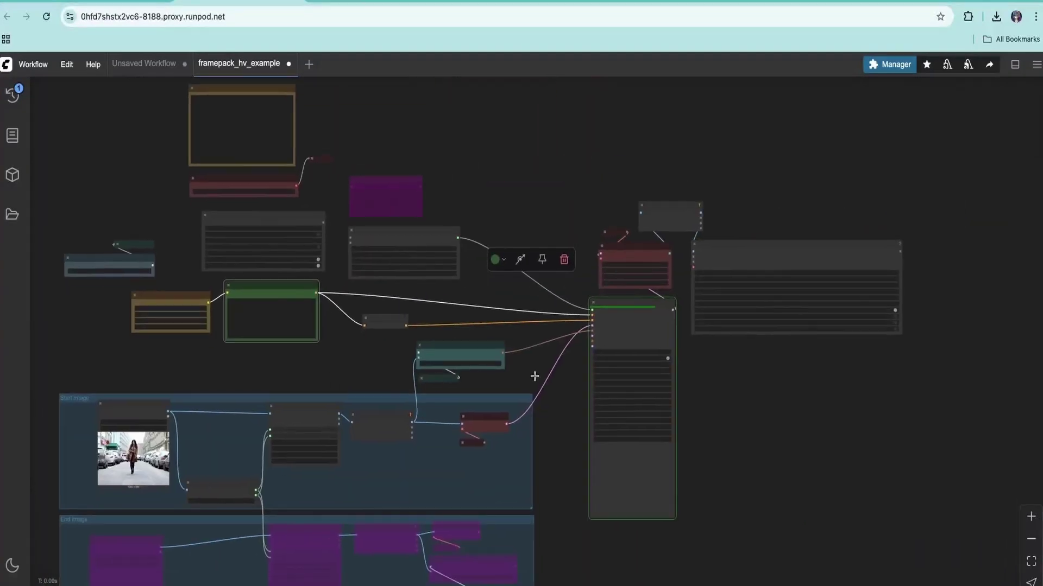
scroll(628, 361, up, 5)
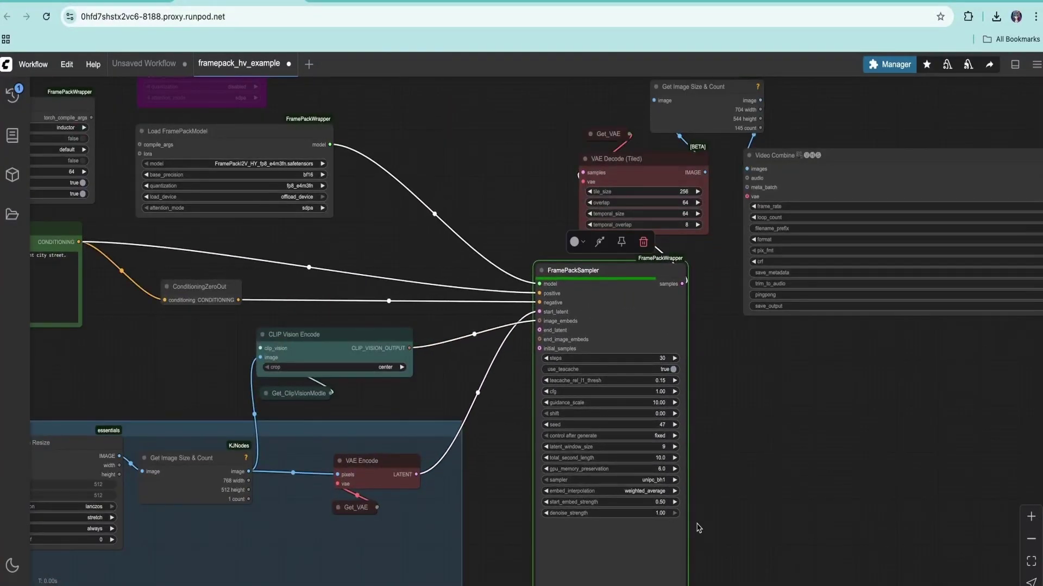
scroll(665, 483, up, 5)
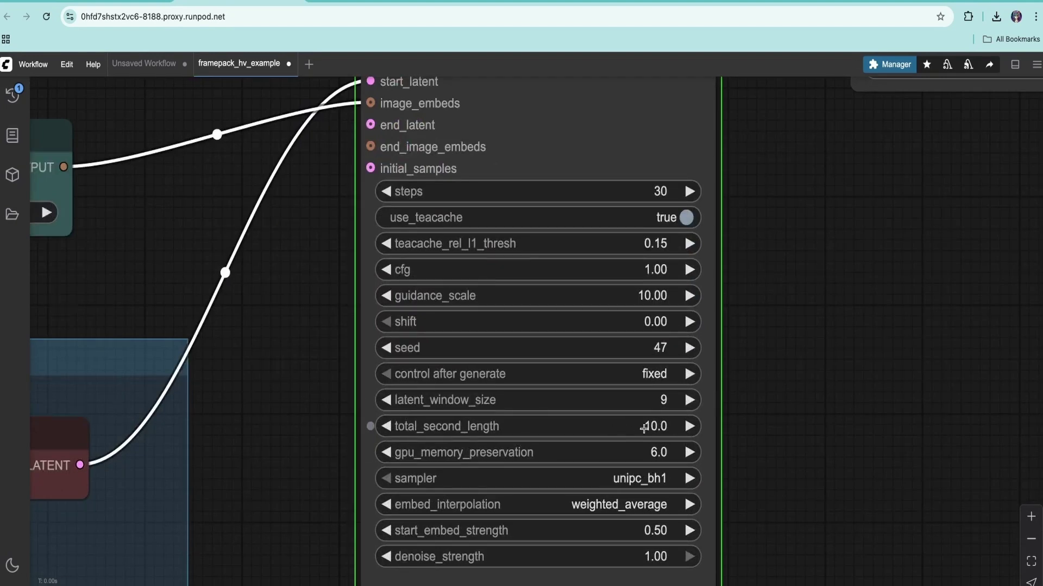
scroll(644, 429, down, 6)
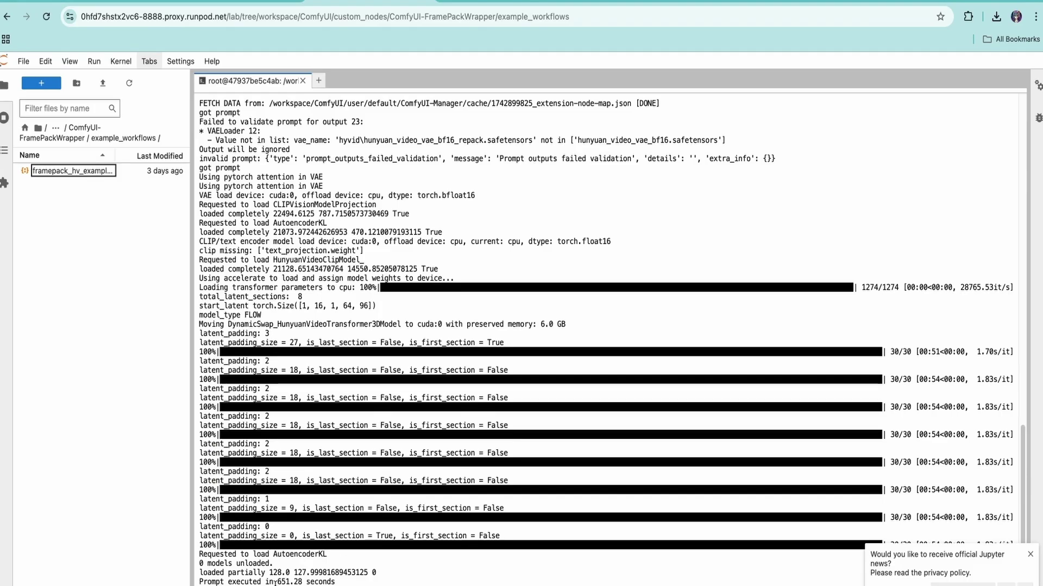
drag(278, 582, 376, 581)
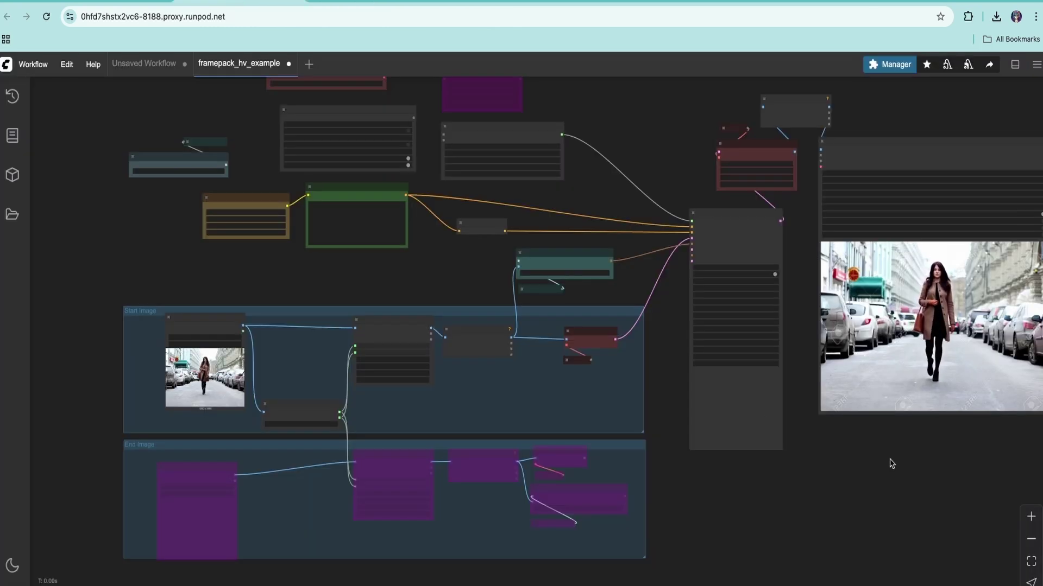
Move the Video Combine node beside the Load Image: Start node and shrink it to compare the generated video with the source
mouse_move(929, 470)
mouse_down()
mouse_move(831, 484)
mouse_move(914, 474)
mouse_up()
drag(930, 153, 154, 255)
scroll(516, 348, up, 4)
drag(515, 348, 757, 391)
scroll(757, 391, down, 2)
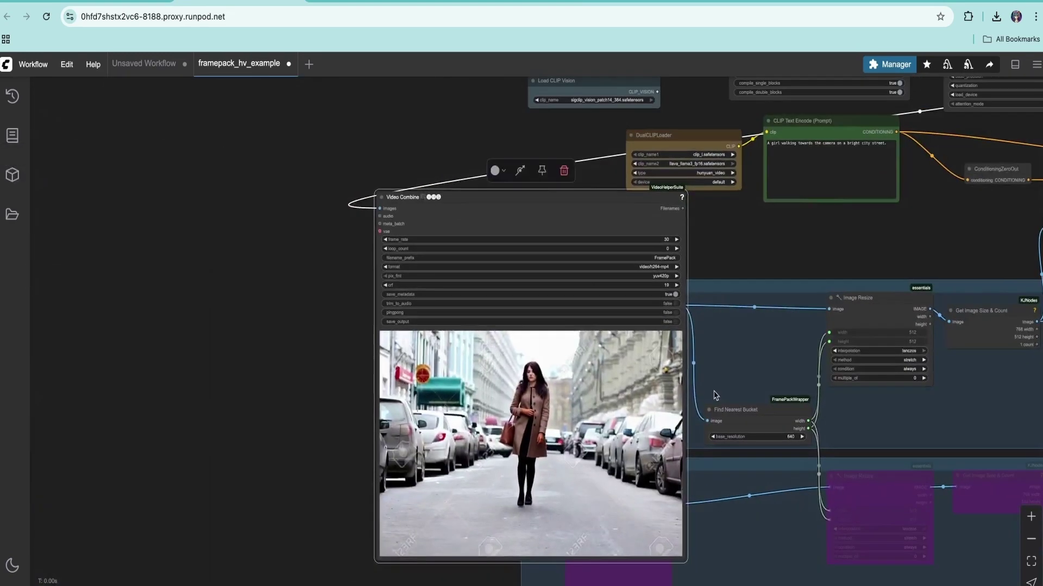
drag(674, 543, 610, 483)
drag(567, 229, 552, 230)
scroll(552, 231, up, 3)
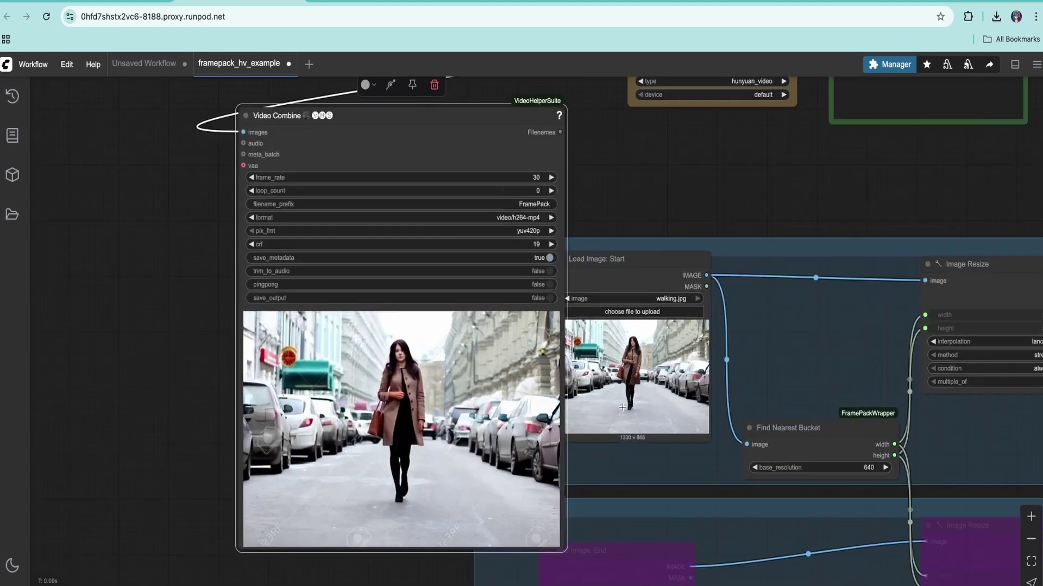
scroll(353, 331, down, 2)
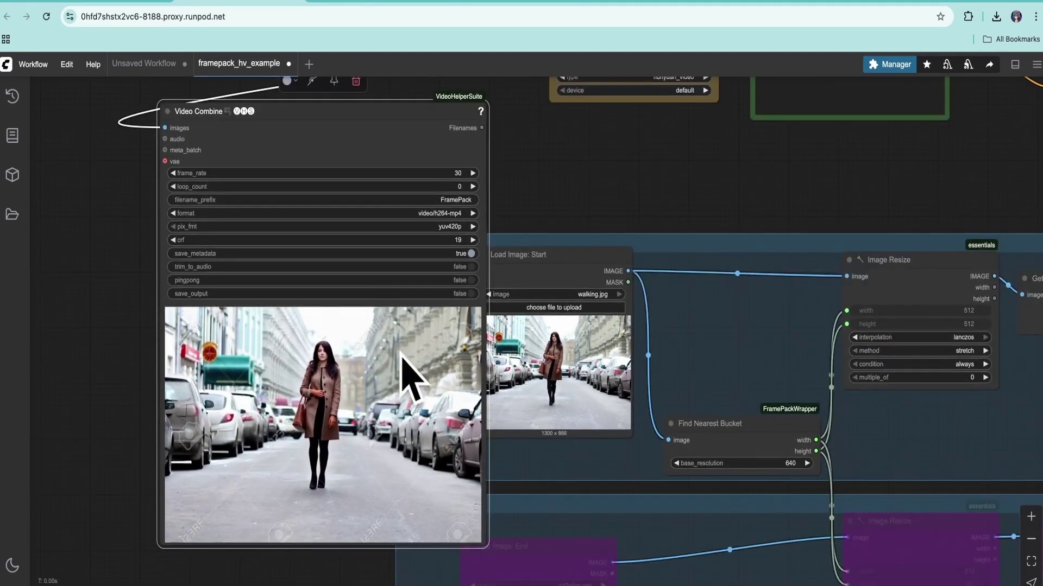
Enlarge the Load Image: Start node and place it side by side with the Video Combine node
drag(573, 256, 503, 284)
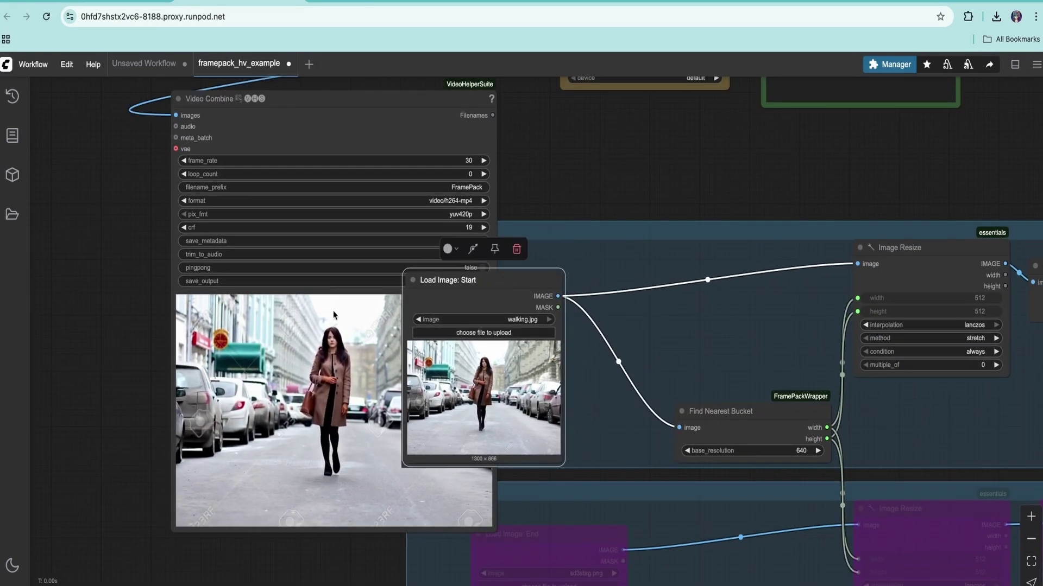
drag(563, 463, 645, 578)
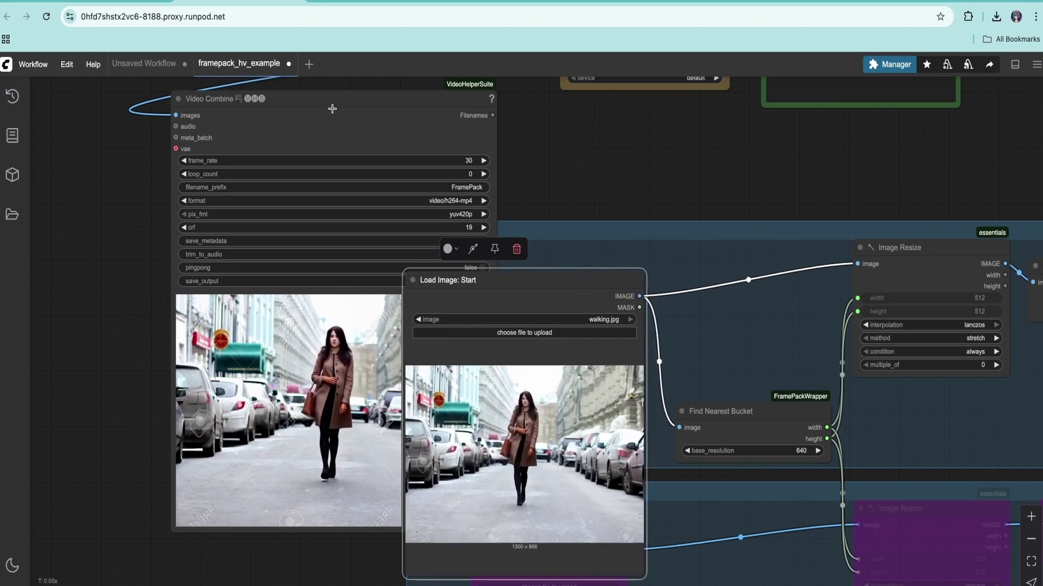
drag(334, 118, 240, 144)
scroll(957, 245, up, 3)
drag(958, 245, 153, 214)
scroll(313, 386, down, 8)
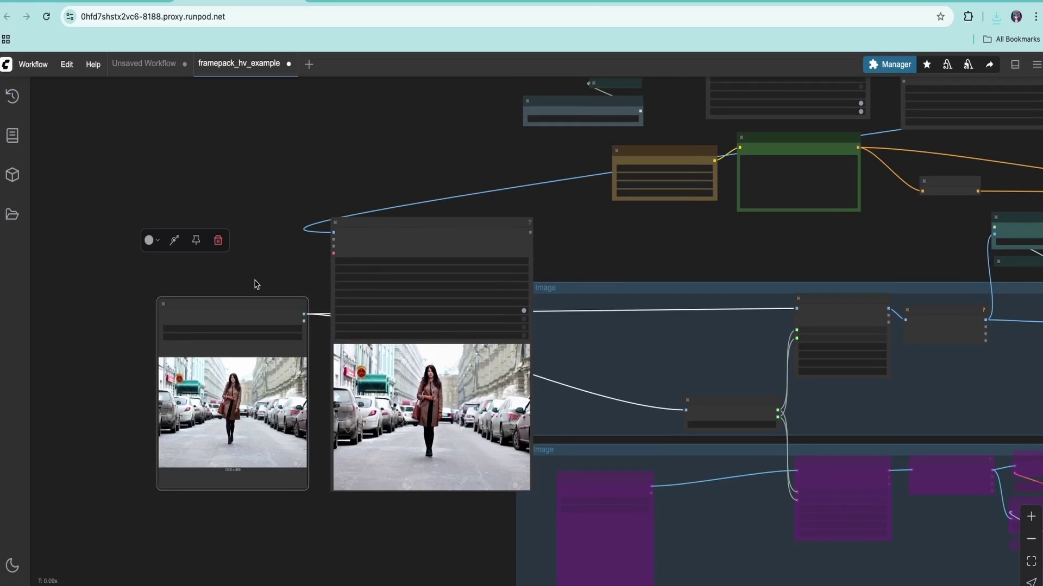
drag(247, 300, 268, 307)
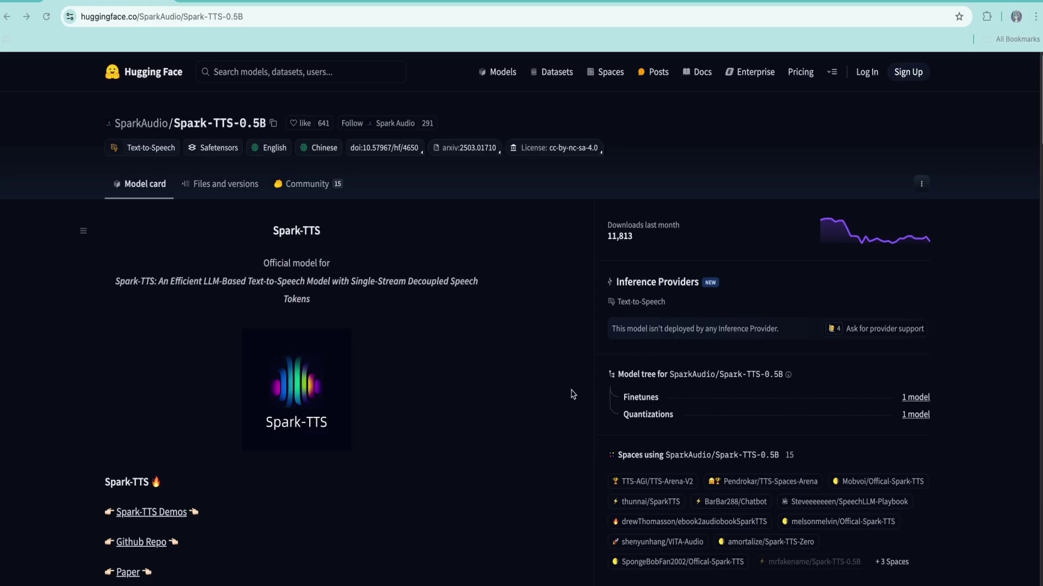
Review the Spark-TTS-0.5B model card on Hugging Face, covering key features, zero-shot voice cloning, inference overviews and the repository clone command
scroll(571, 394, down, 3)
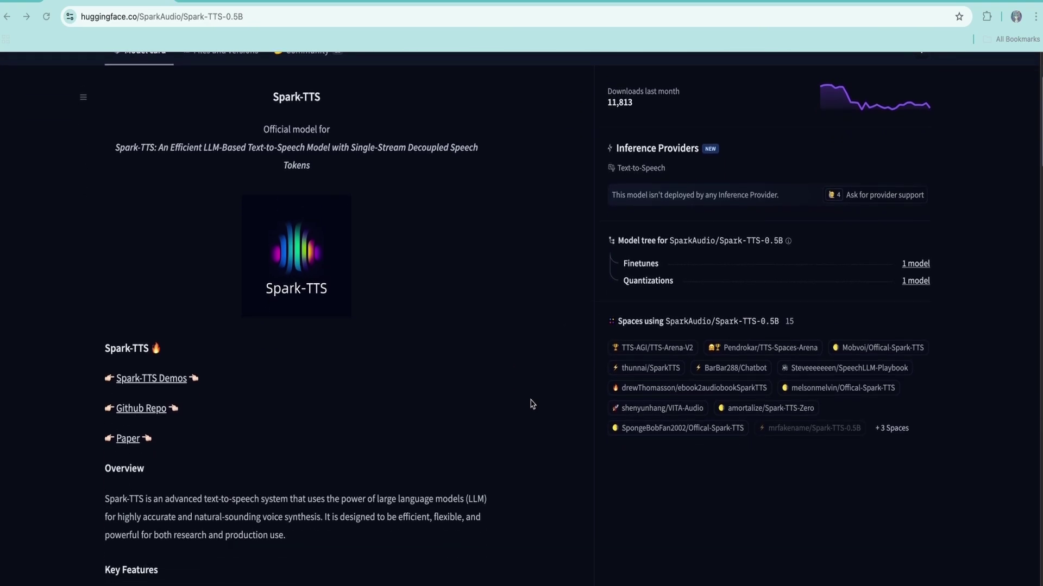
scroll(532, 404, down, 6)
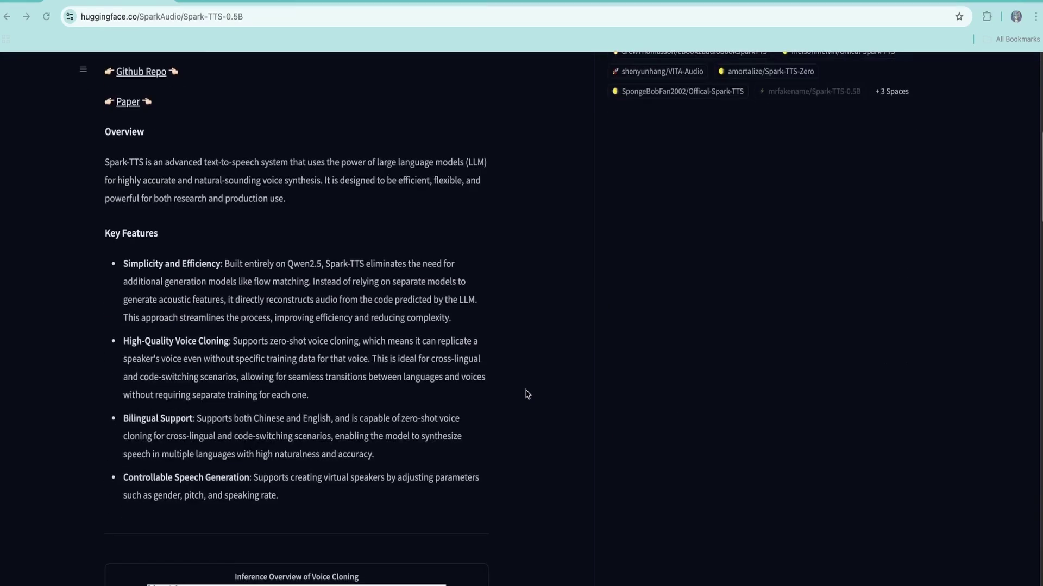
scroll(529, 394, down, 2)
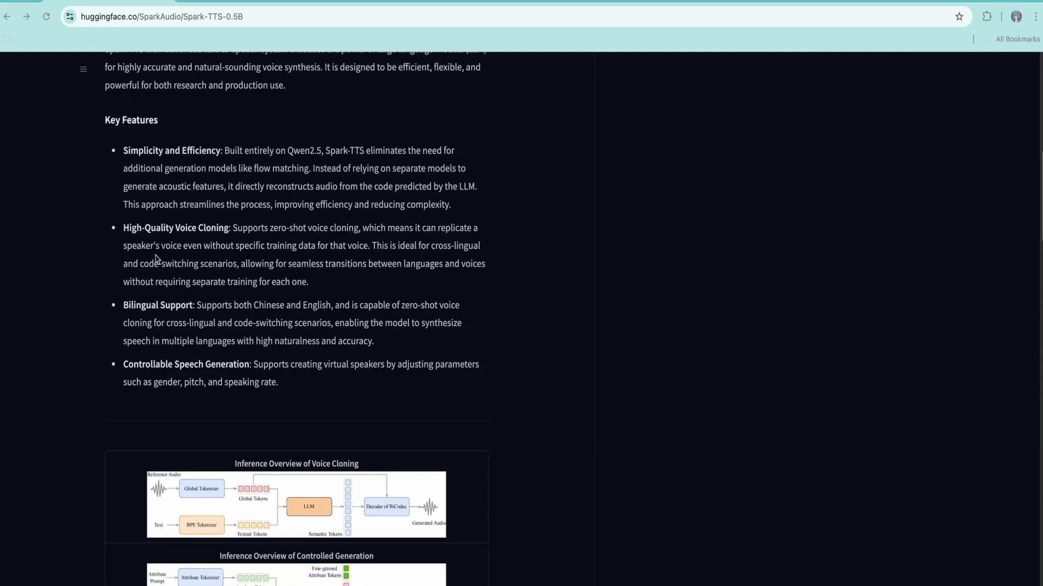
drag(222, 245, 368, 245)
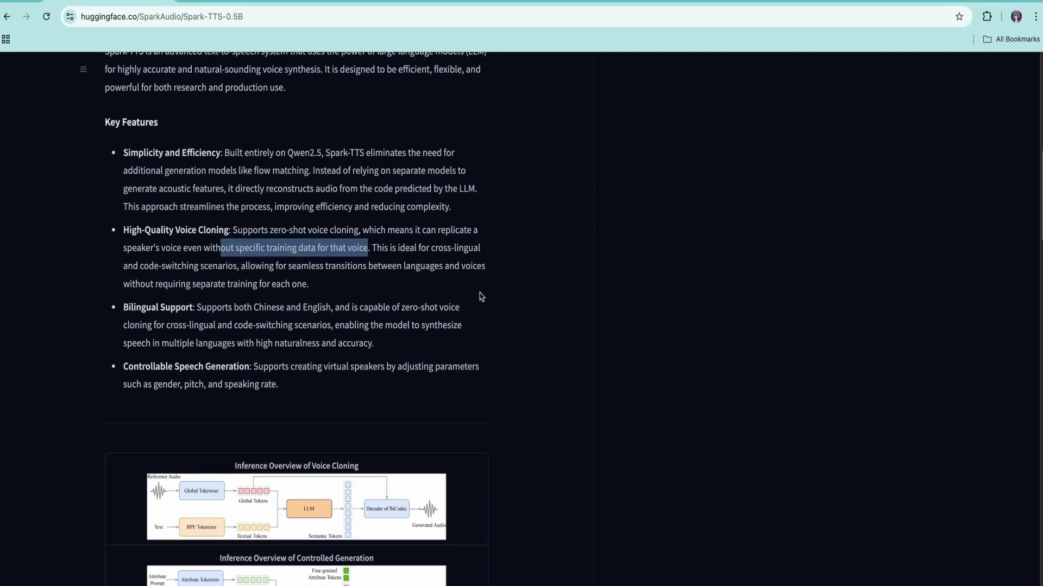
scroll(484, 295, down, 4)
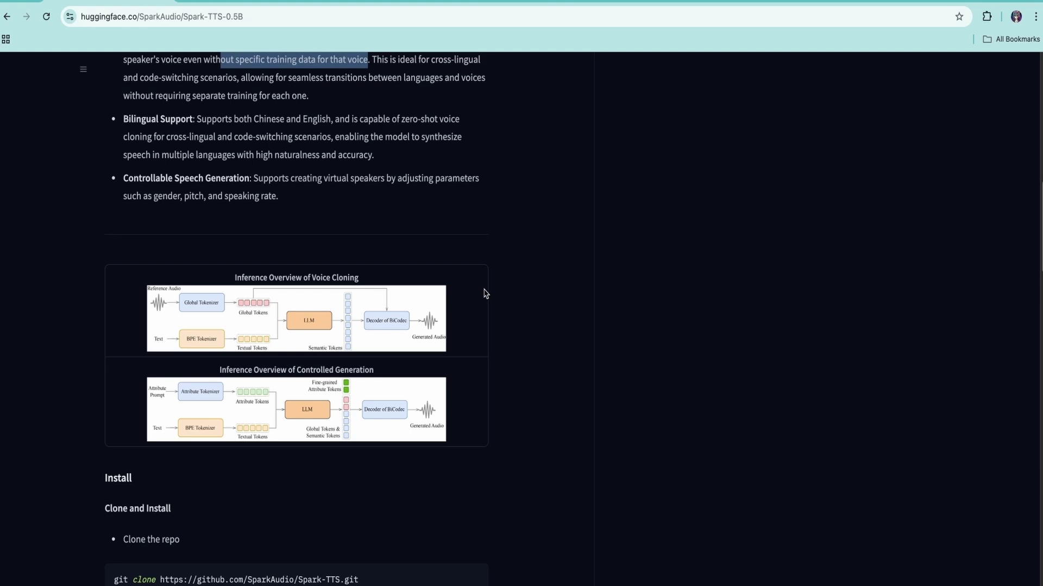
scroll(538, 291, down, 6)
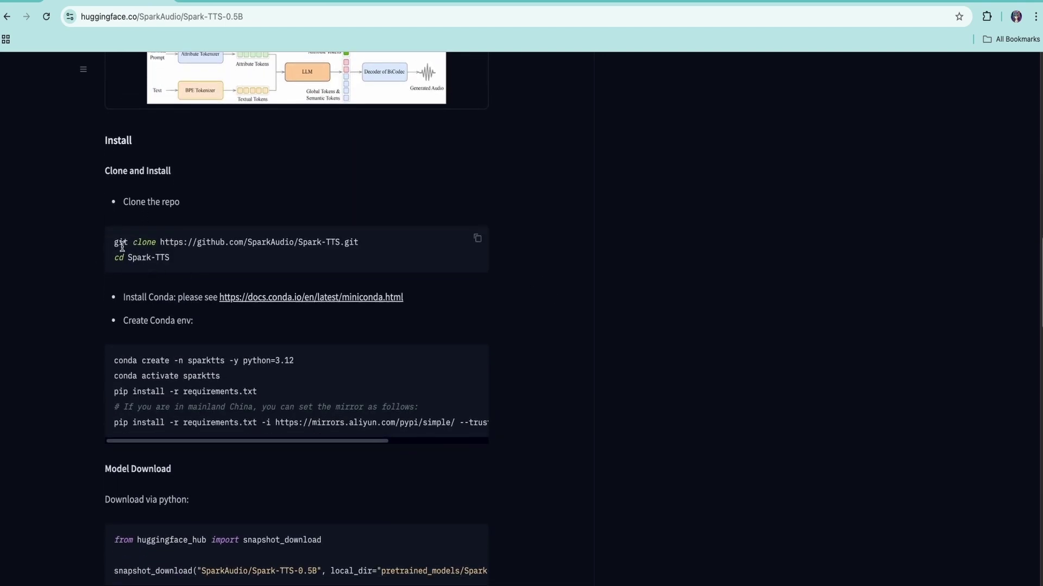
drag(122, 247, 358, 243)
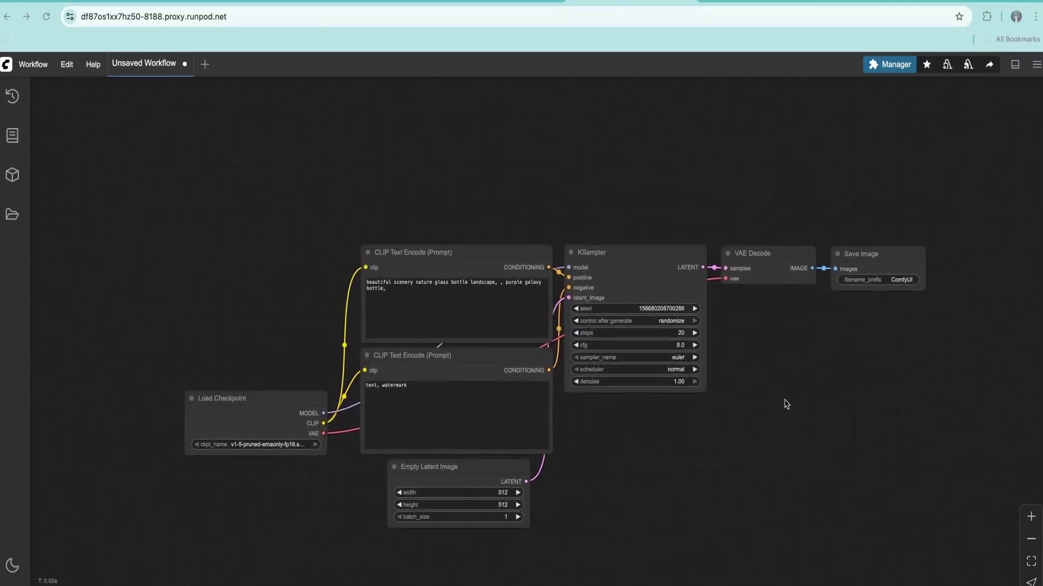
Search the custom nodes for "ComfyUI-spark" and install the latest version of the ComfyUI-SparkTTS node pack
drag(784, 405, 758, 382)
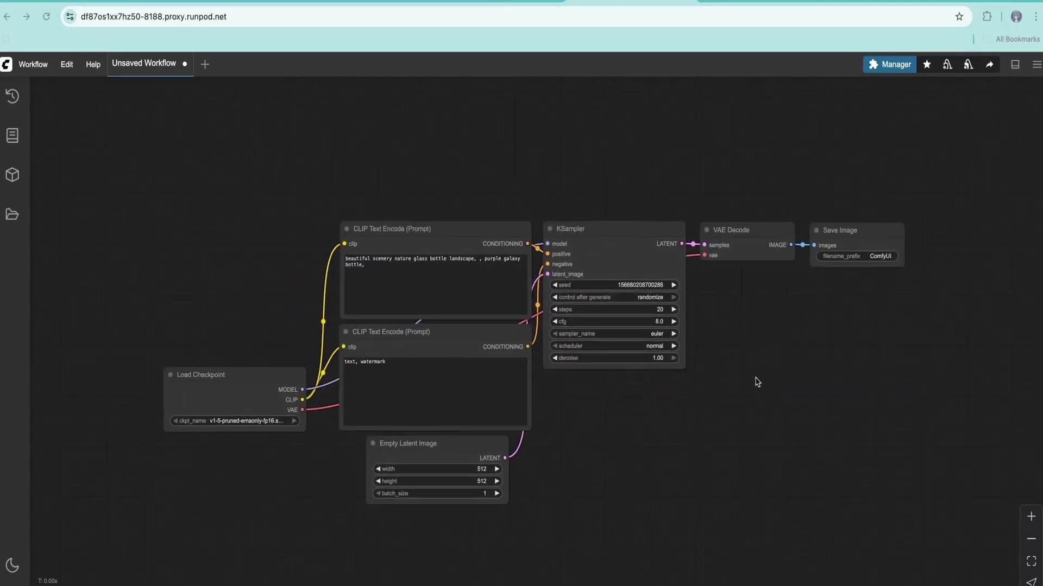
click(893, 66)
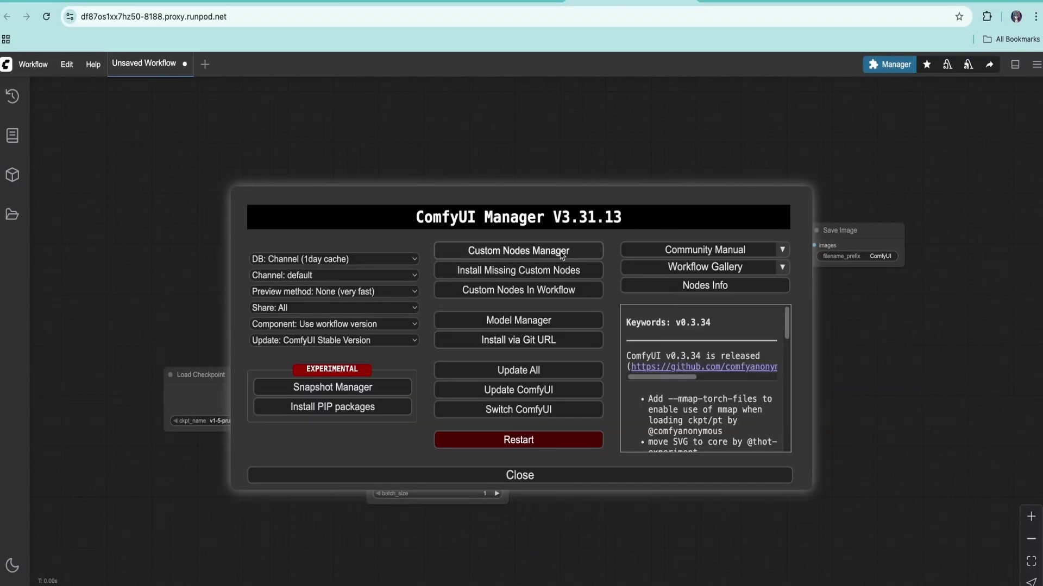
click(512, 251)
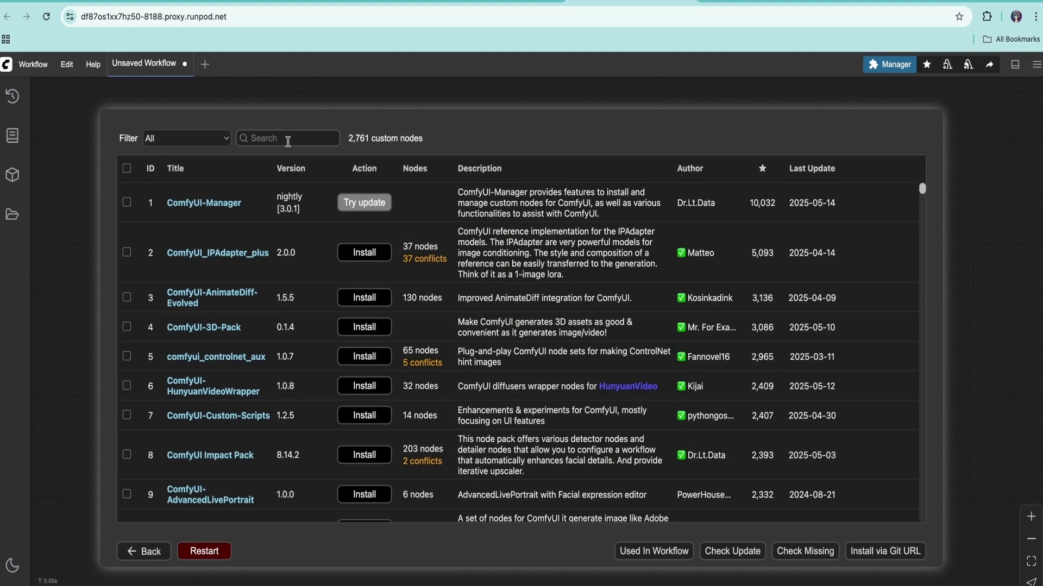
click(287, 139)
text(ComfyUI-spark)
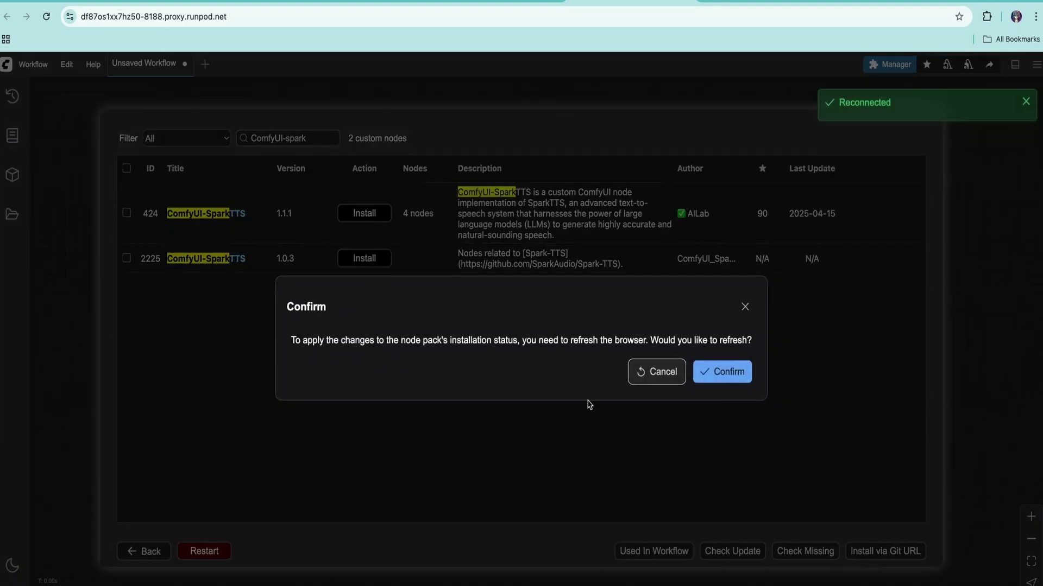
click(745, 307)
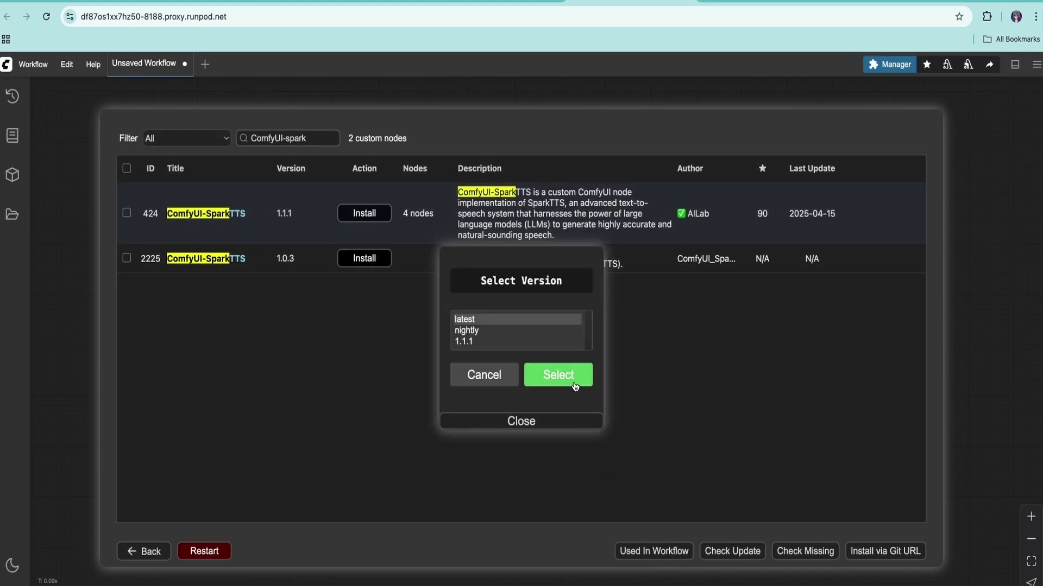
click(559, 375)
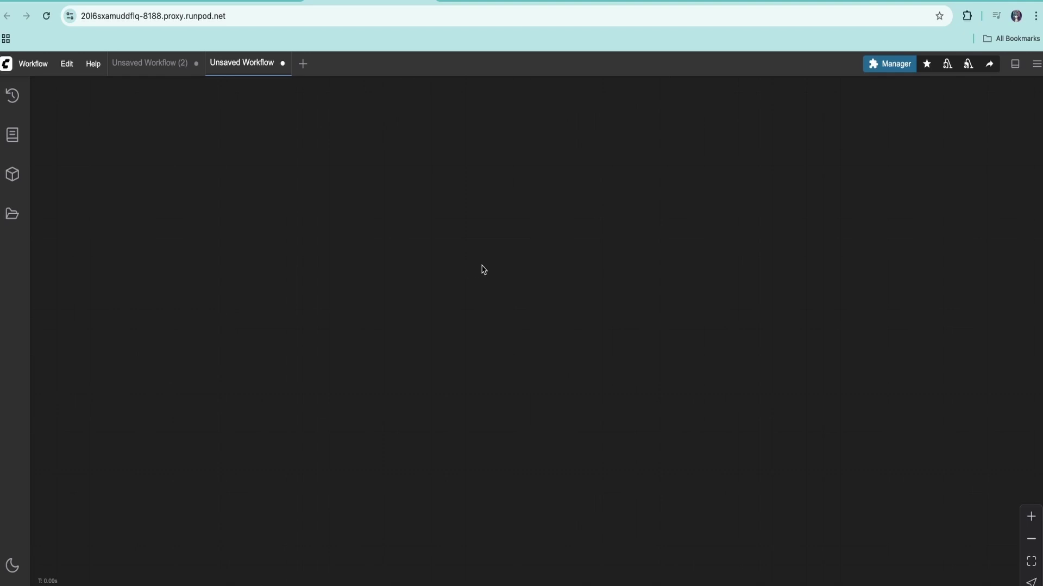
Search the node library for "TTS", add a Spark_TTS_Clone node to the empty workflow and position it near the middle of the canvas
double_click(479, 267)
text(TTS)
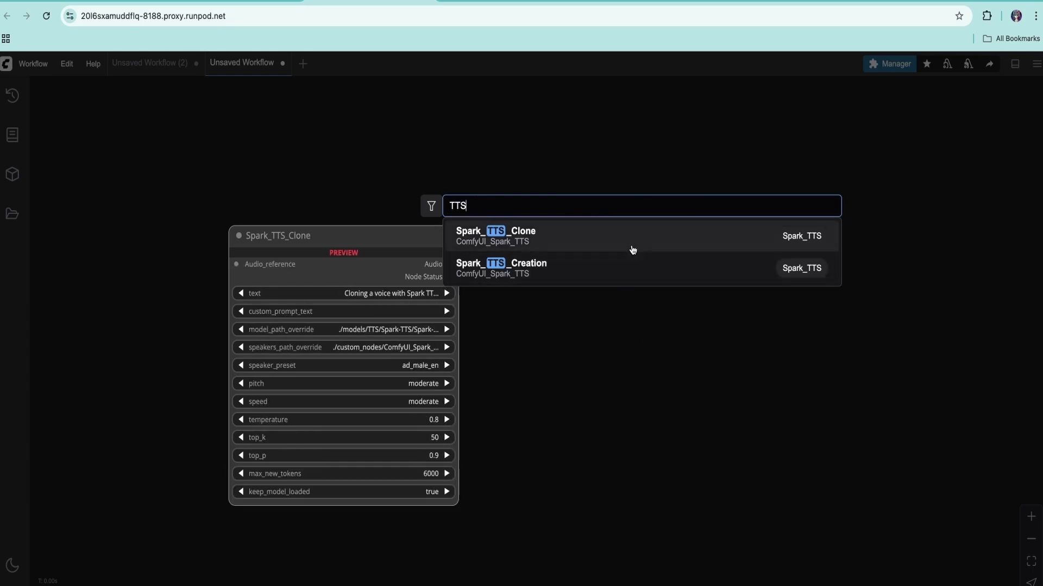
click(541, 237)
drag(519, 252, 460, 261)
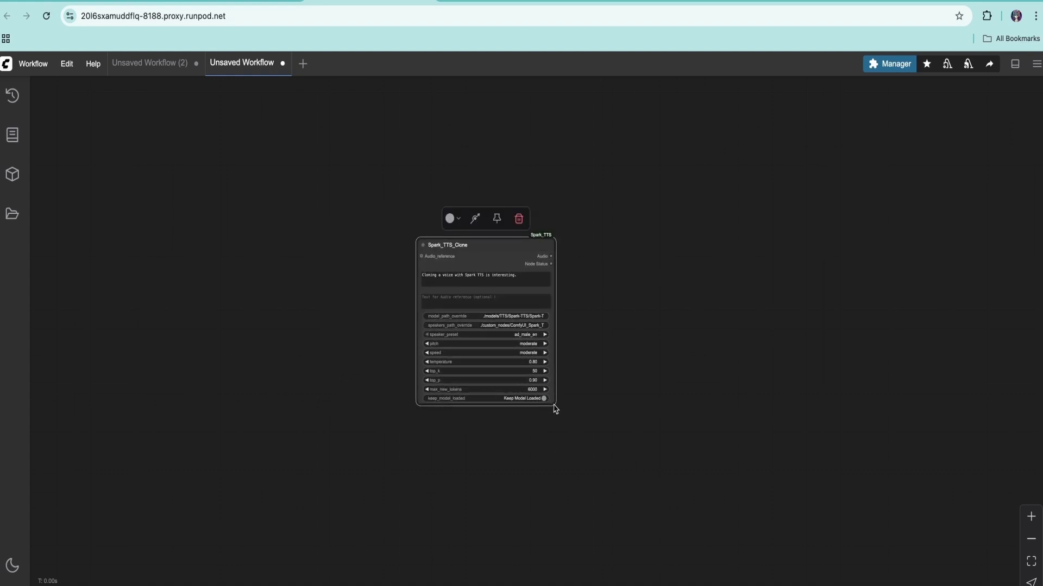
drag(554, 409, 581, 463)
Add a LoadAudio node connected to the Audio_reference input of Spark_TTS_Clone and arrange the two nodes with space between them
drag(448, 312, 337, 329)
click(346, 393)
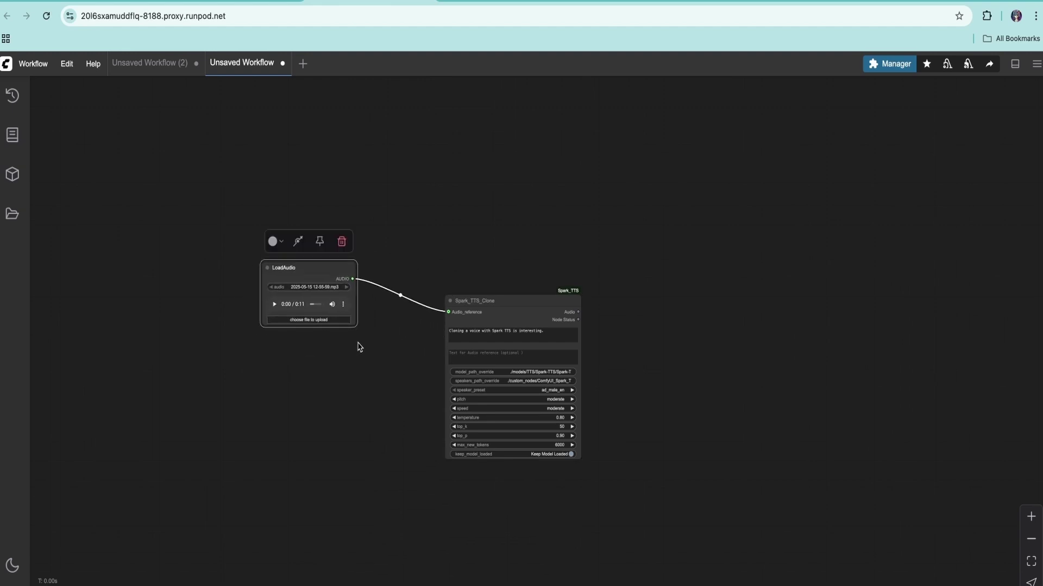
drag(552, 298, 455, 288)
triple_click(492, 317)
drag(525, 295, 511, 292)
drag(328, 270, 299, 233)
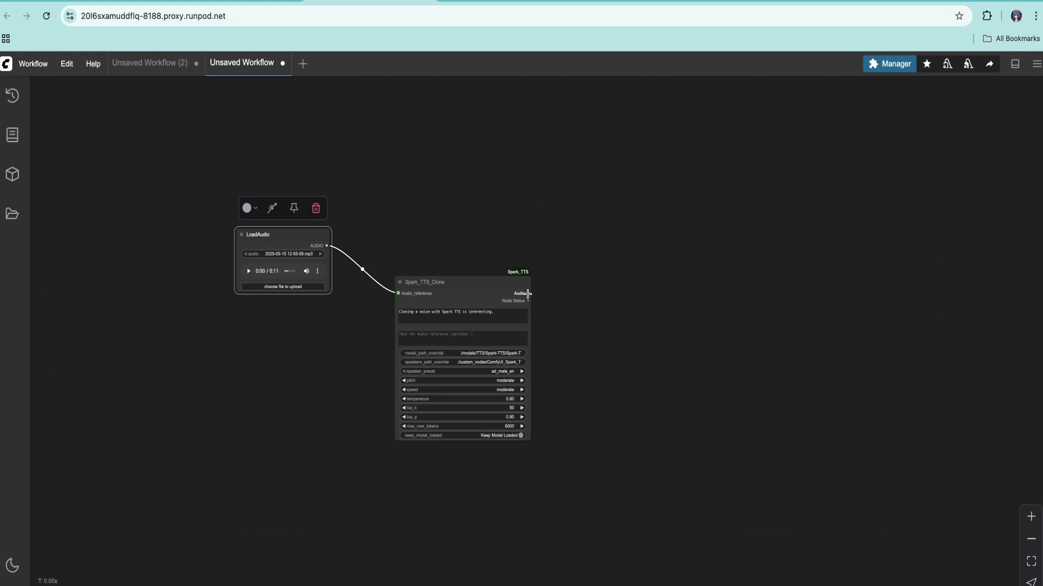
Connect the Audio output of Spark_TTS_Clone to new PreviewAudio and SaveAudio nodes, with SaveAudio placed below PreviewAudio
drag(528, 293, 591, 296)
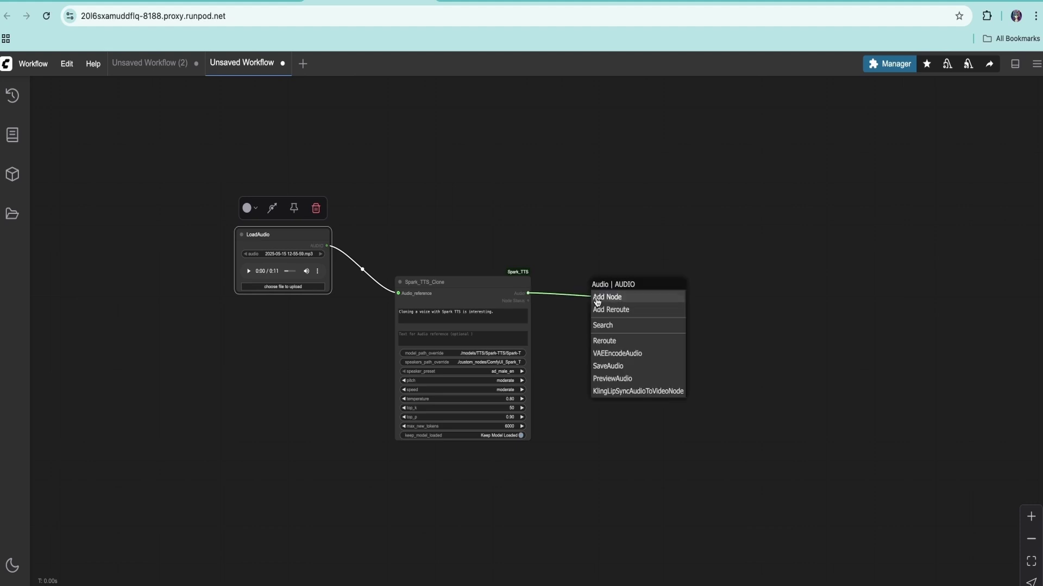
click(617, 378)
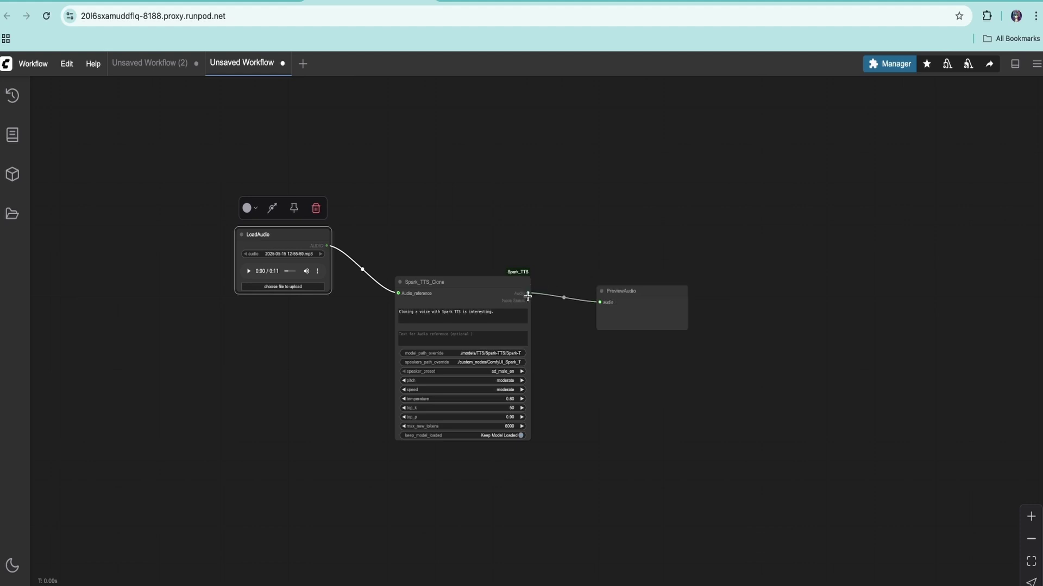
drag(527, 294, 584, 354)
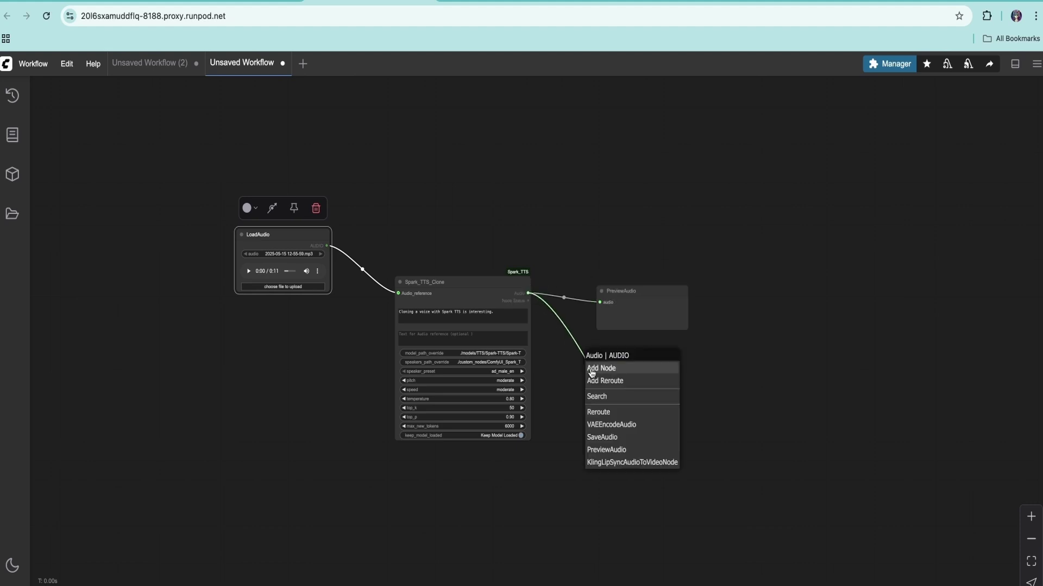
click(615, 439)
drag(646, 365, 648, 353)
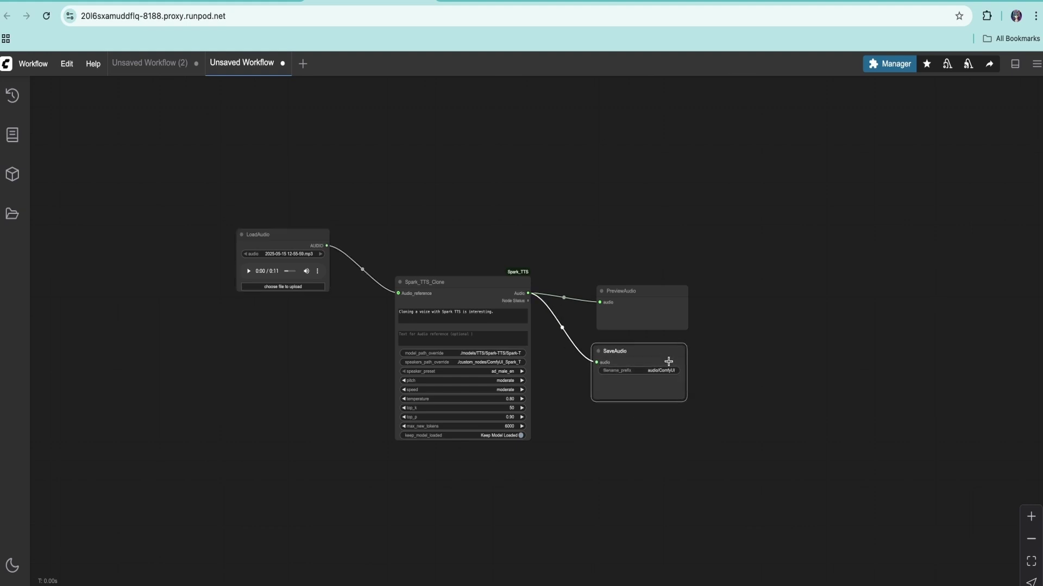
Spread out the LoadAudio and Spark_TTS_Clone nodes, and check the optional reference text field without filling it in
drag(498, 291, 435, 275)
drag(281, 245, 223, 224)
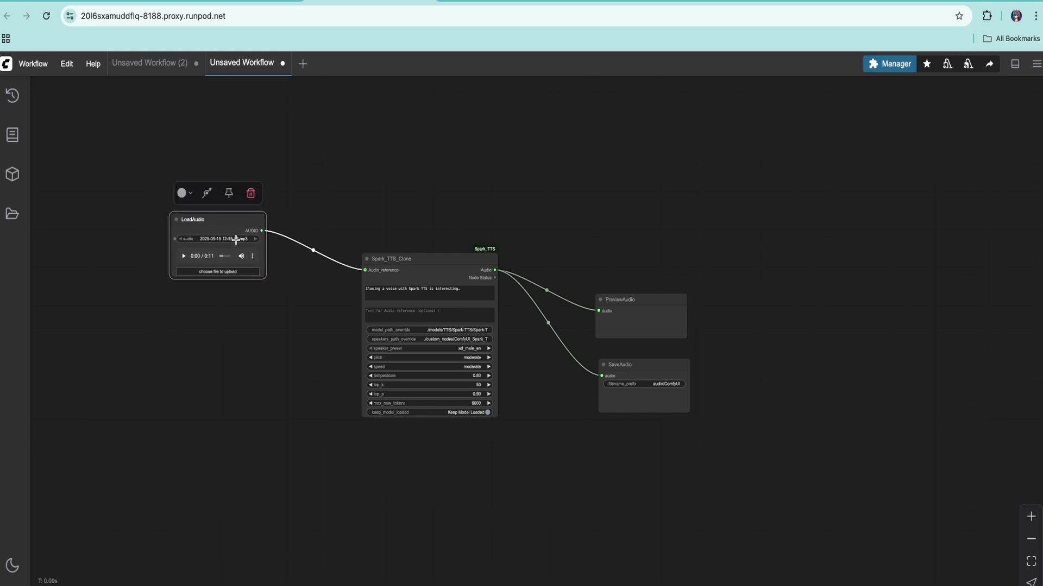
click(377, 312)
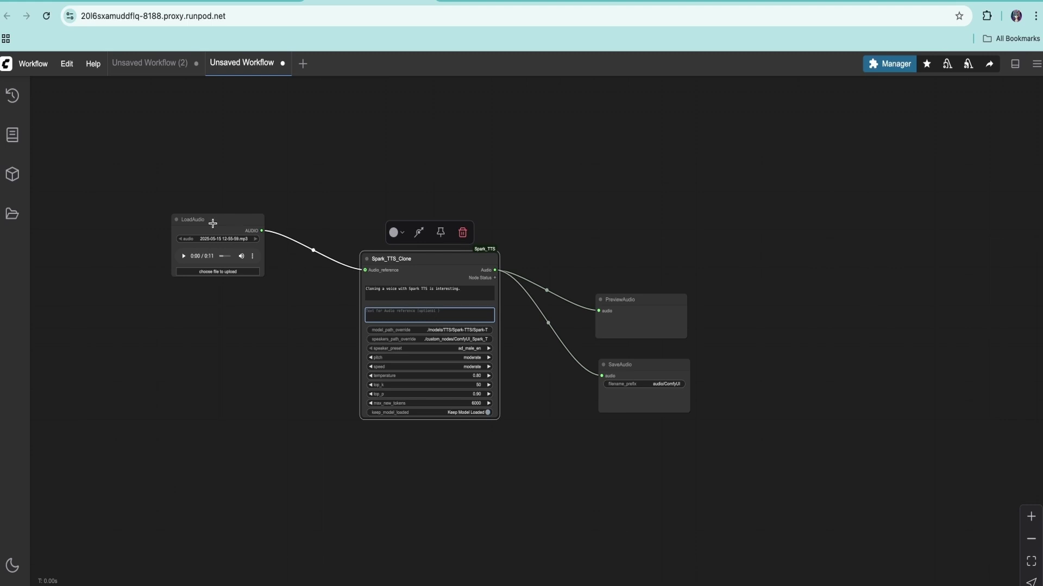
mouse_move(216, 227)
mouse_down()
mouse_move(205, 225)
mouse_move(221, 240)
mouse_up()
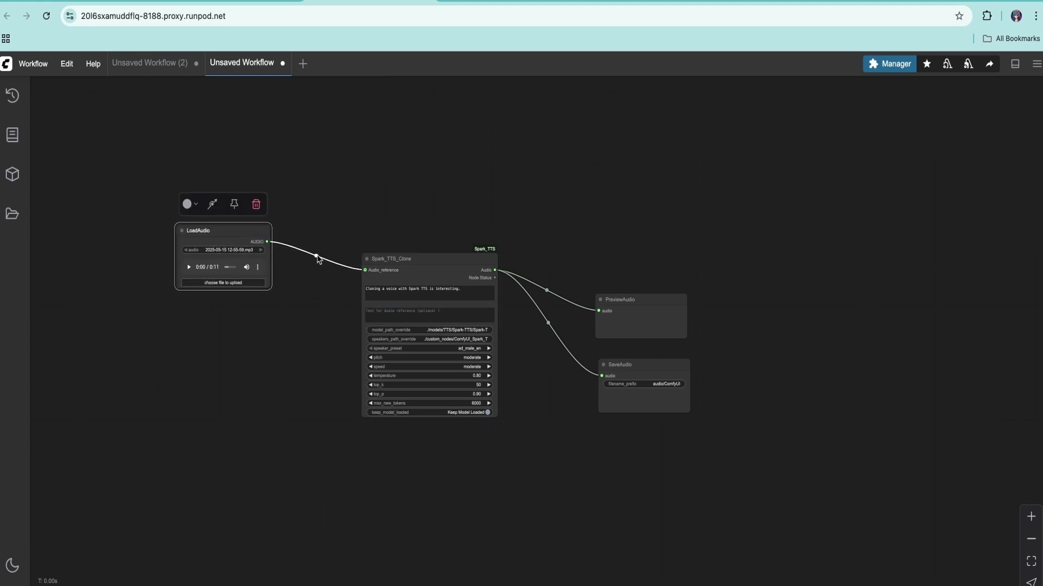
drag(432, 266, 420, 272)
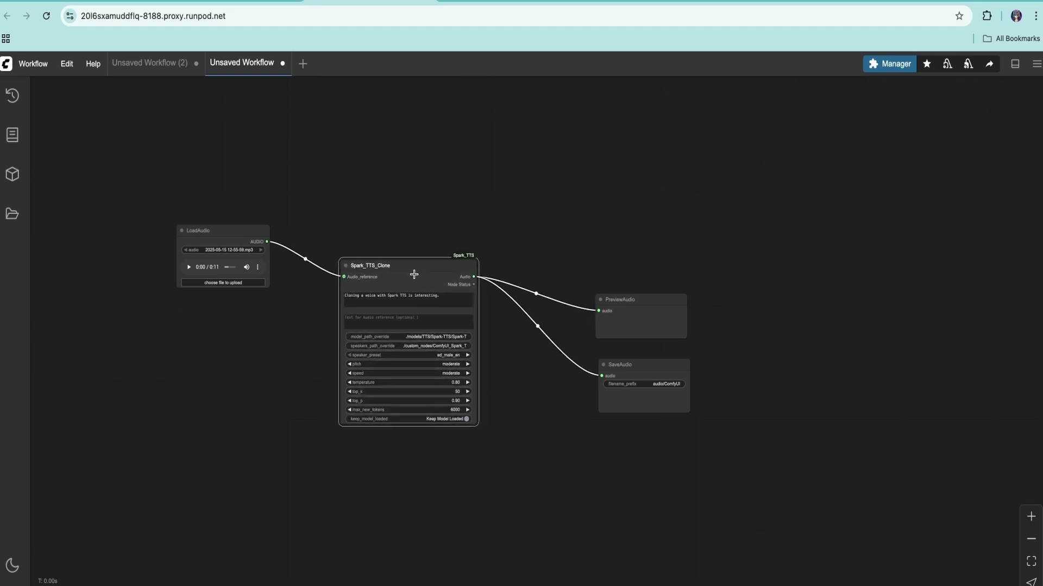
click(414, 323)
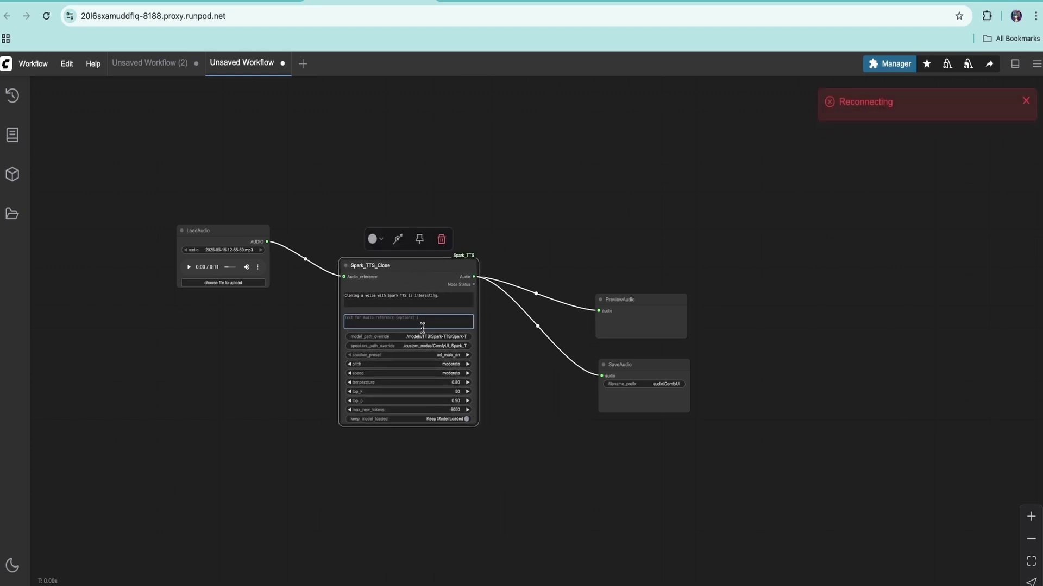
mouse_move(225, 232)
mouse_down()
mouse_move(241, 234)
mouse_move(235, 222)
mouse_up()
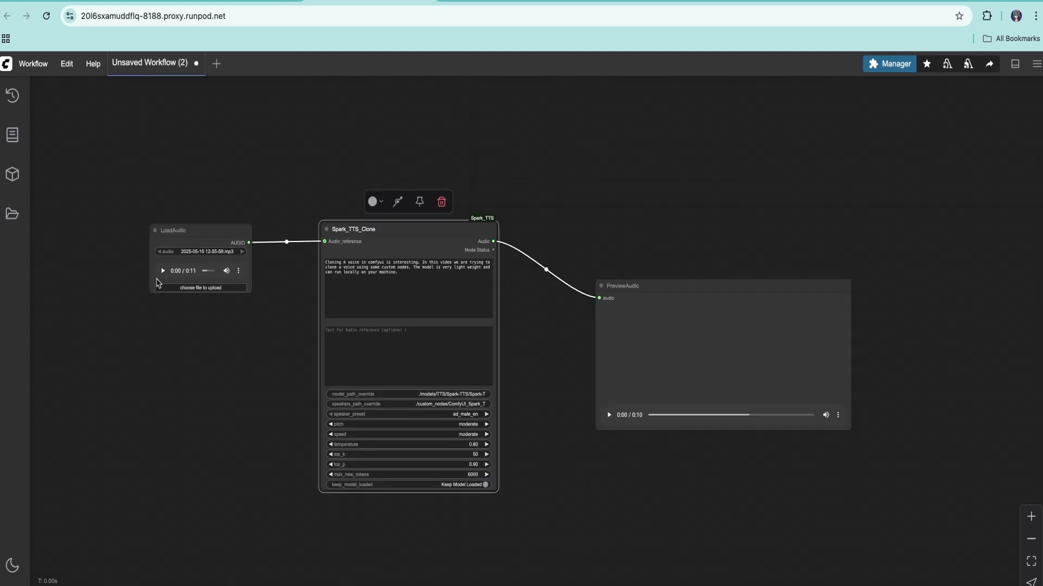
Play the reference clip in LoadAudio and the generated clip in PreviewAudio to compare the cloned voice with the original
click(163, 272)
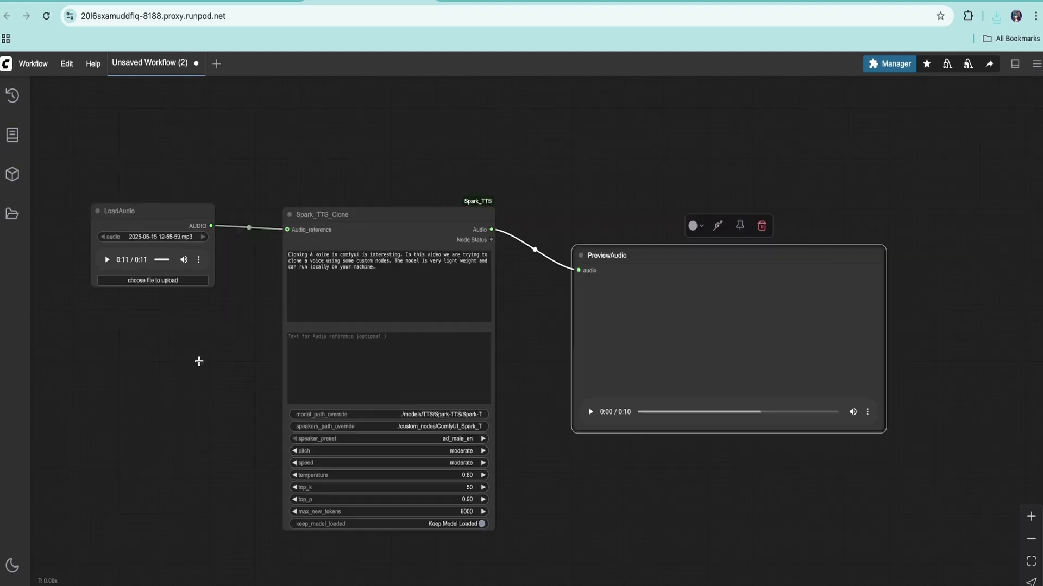
drag(384, 219, 378, 243)
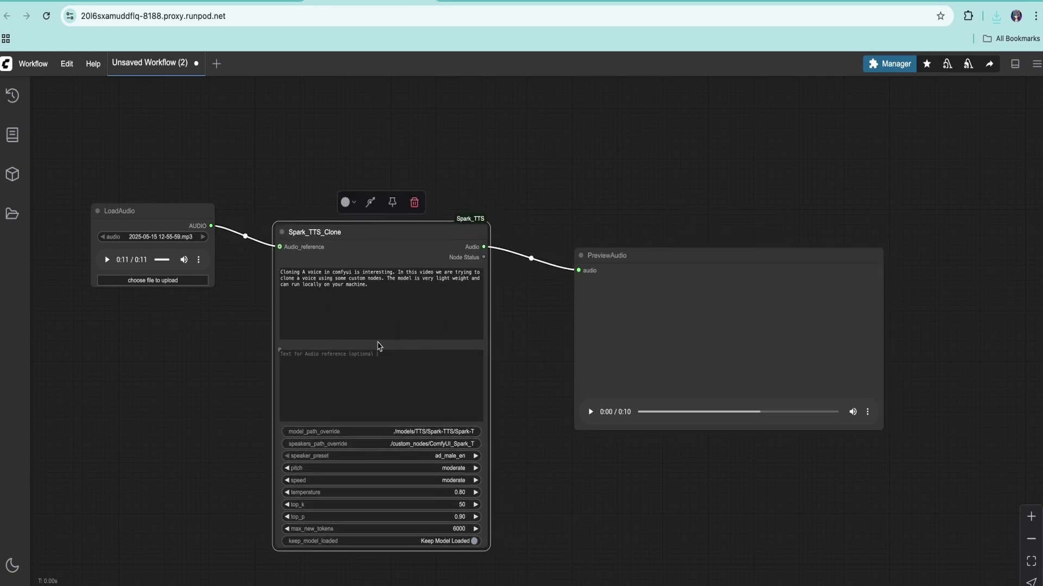
drag(649, 262, 611, 248)
click(554, 402)
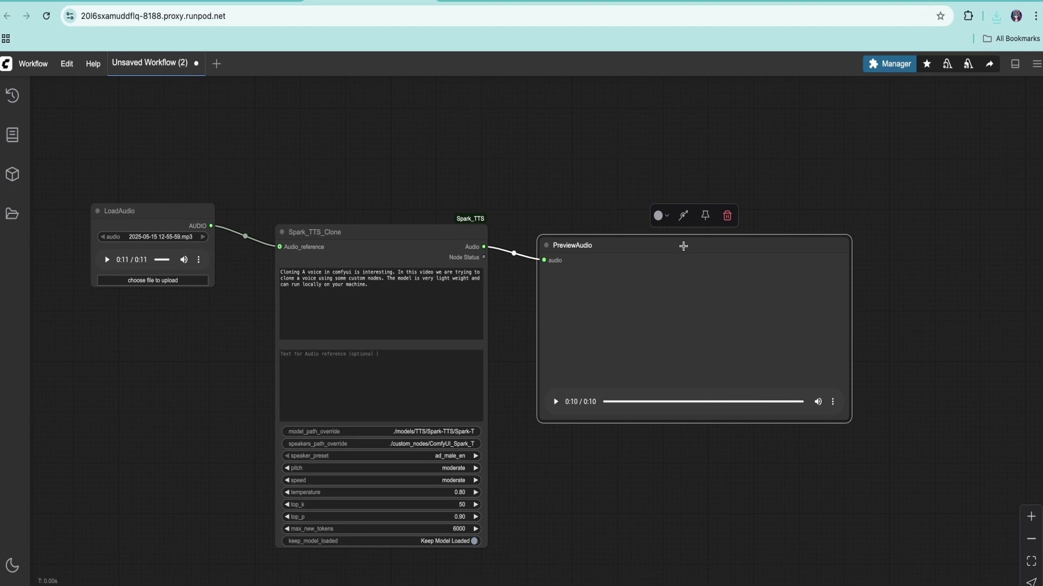
mouse_move(682, 242)
mouse_down()
mouse_move(679, 261)
mouse_move(685, 246)
mouse_up()
Examine the pitch, speed and speaker_preset options of the Spark_TTS_Clone node
scroll(554, 489, up, 5)
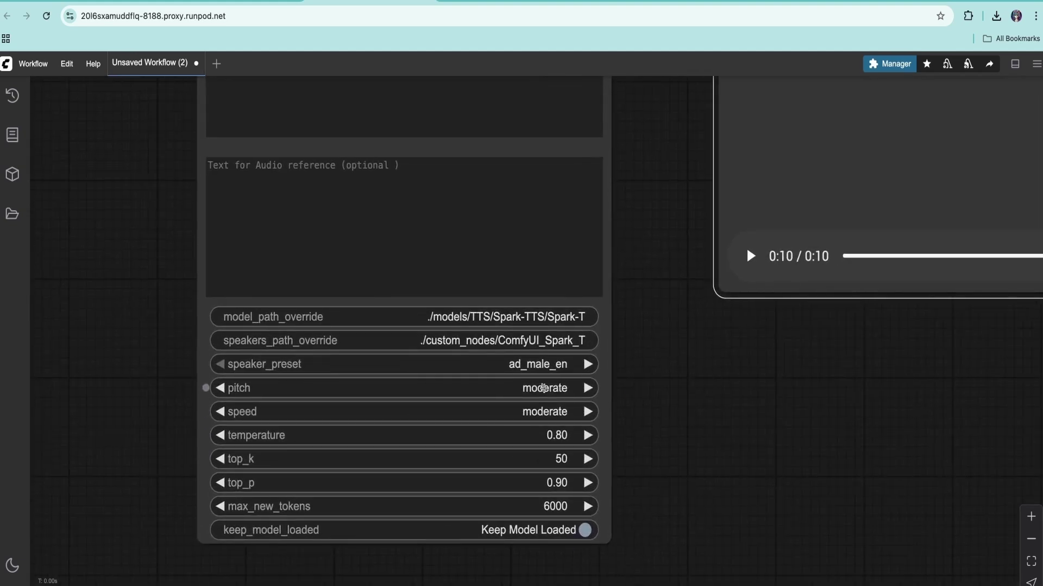
click(544, 388)
click(549, 412)
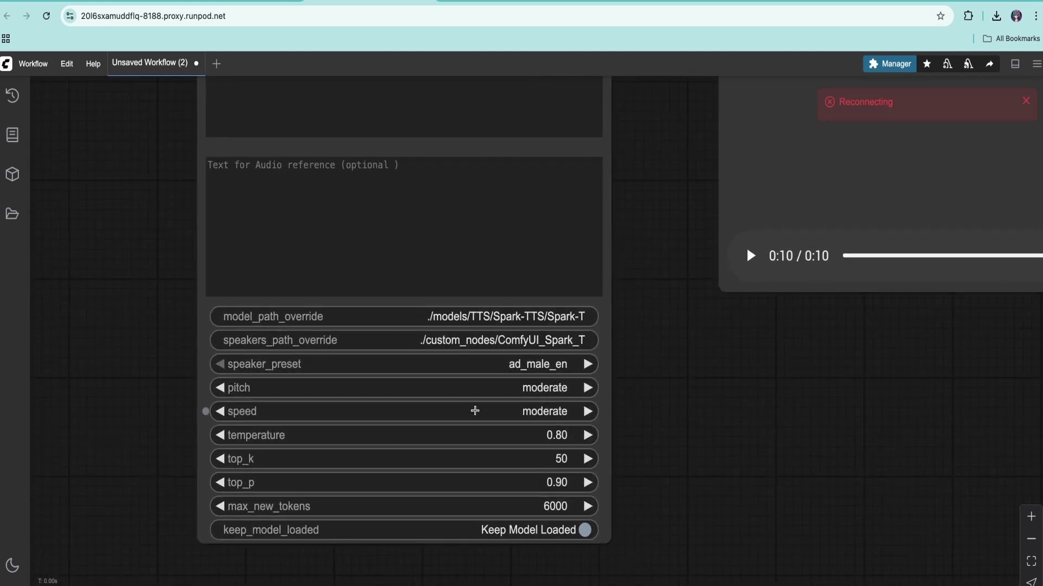
click(553, 364)
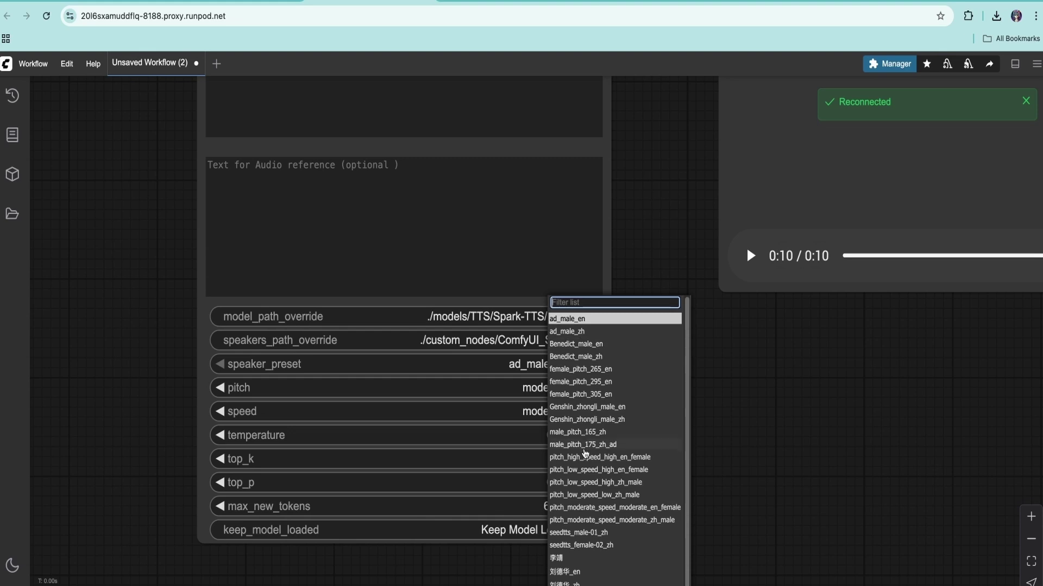
scroll(597, 535, down, 1)
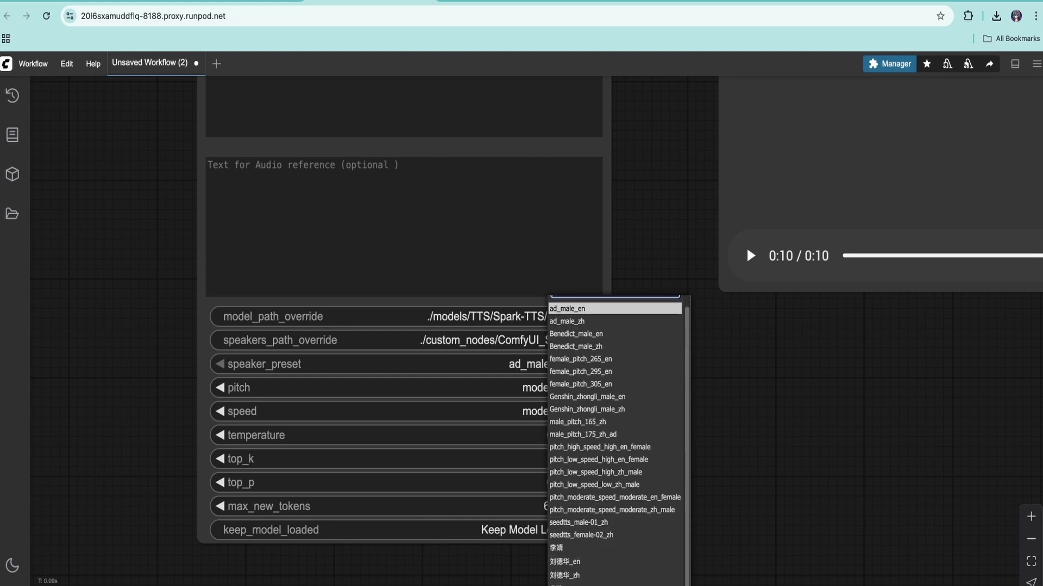
Fill the Spark_TTS_Clone audio reference text with "Today we're gonna be testing SparkTTS node inside comfy ui. We will use this node to clone and generate audio clips inside comfy ui."
scroll(613, 309, up, 1)
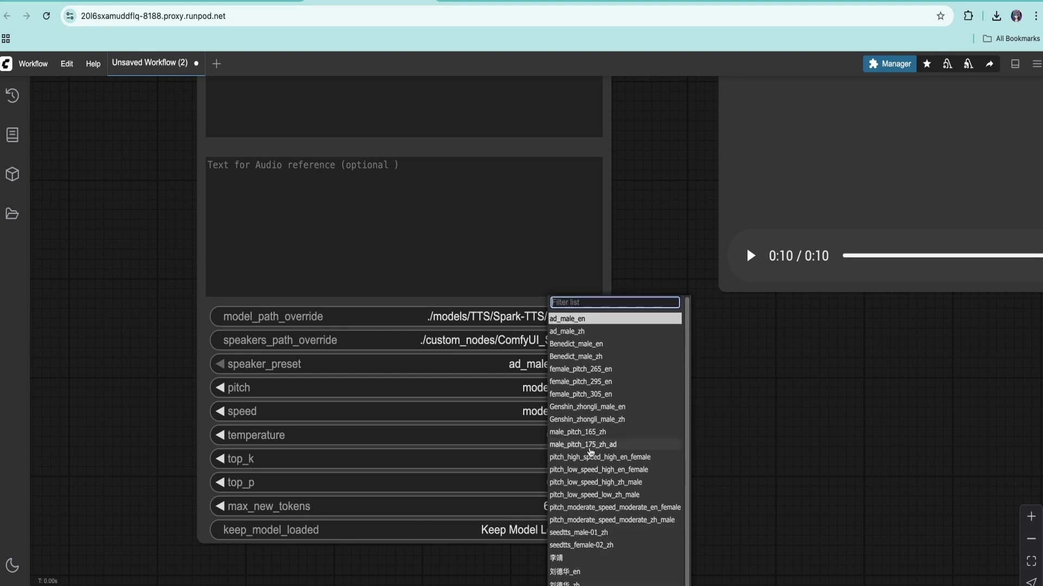
scroll(423, 416, down, 8)
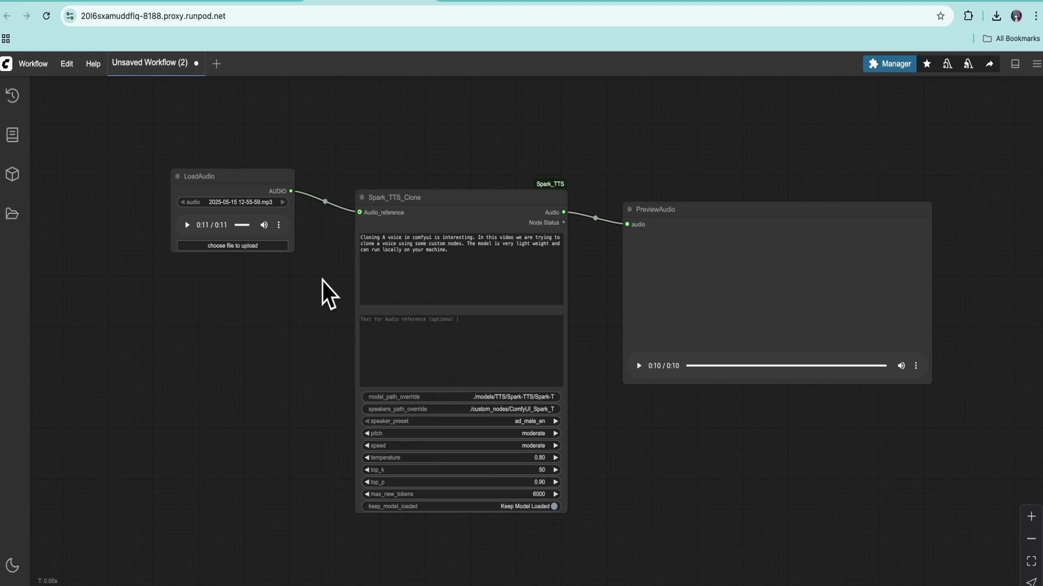
drag(234, 187, 214, 180)
click(385, 325)
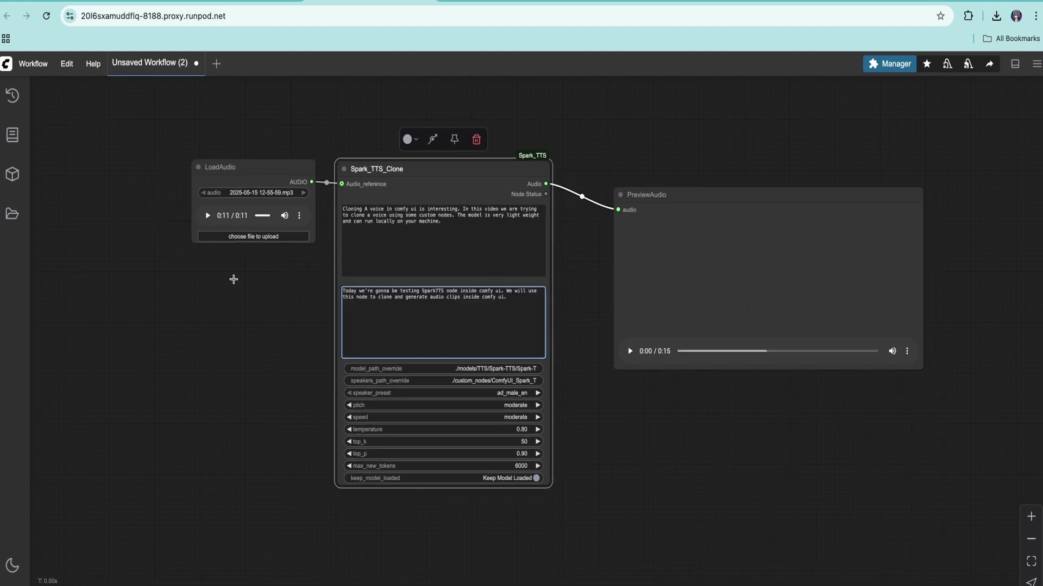
drag(507, 305, 298, 252)
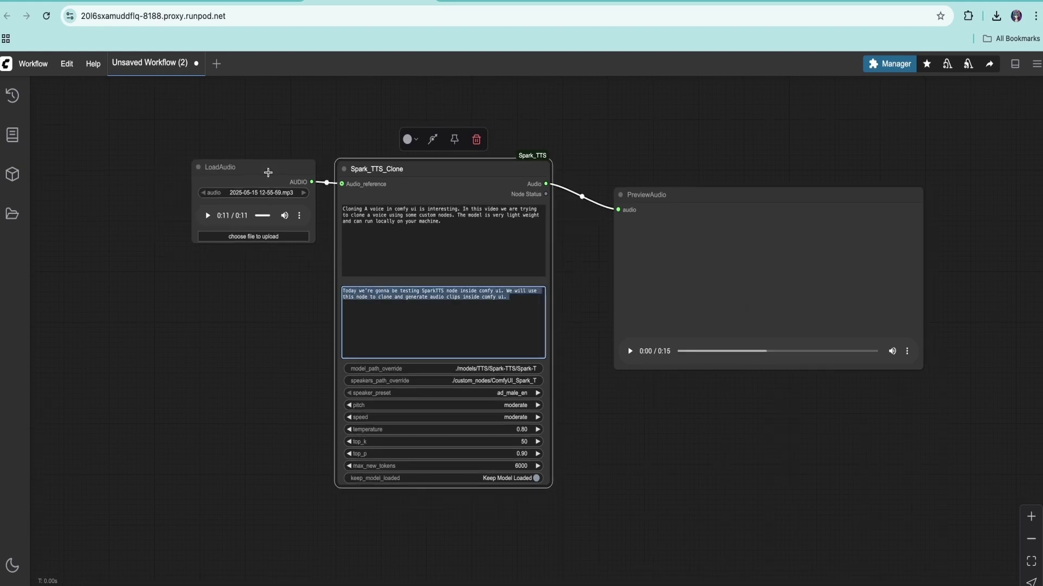
drag(268, 172, 218, 138)
click(423, 328)
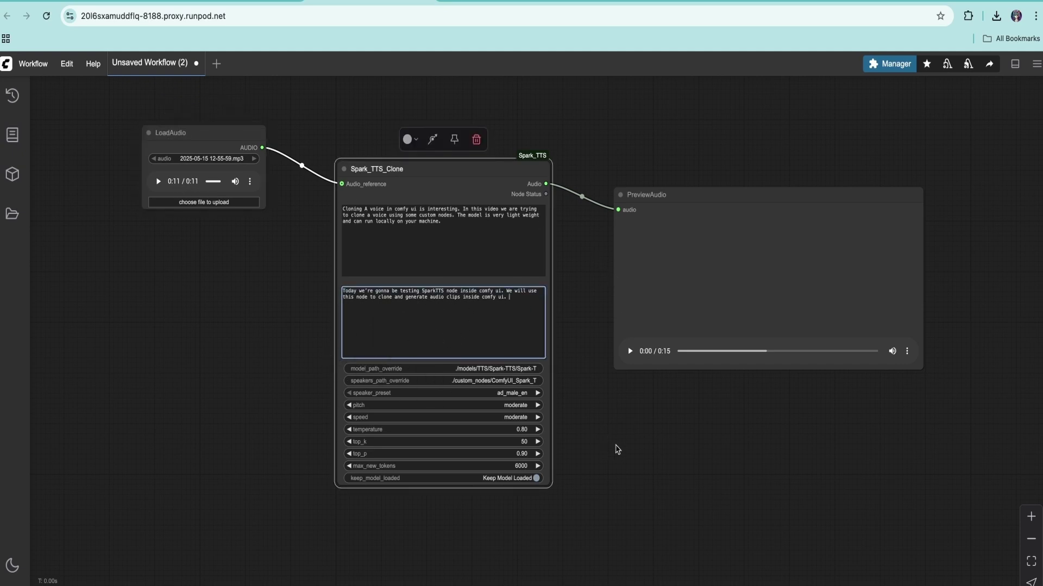
Play the clip generated with the reference text from its start in the PreviewAudio node
click(679, 353)
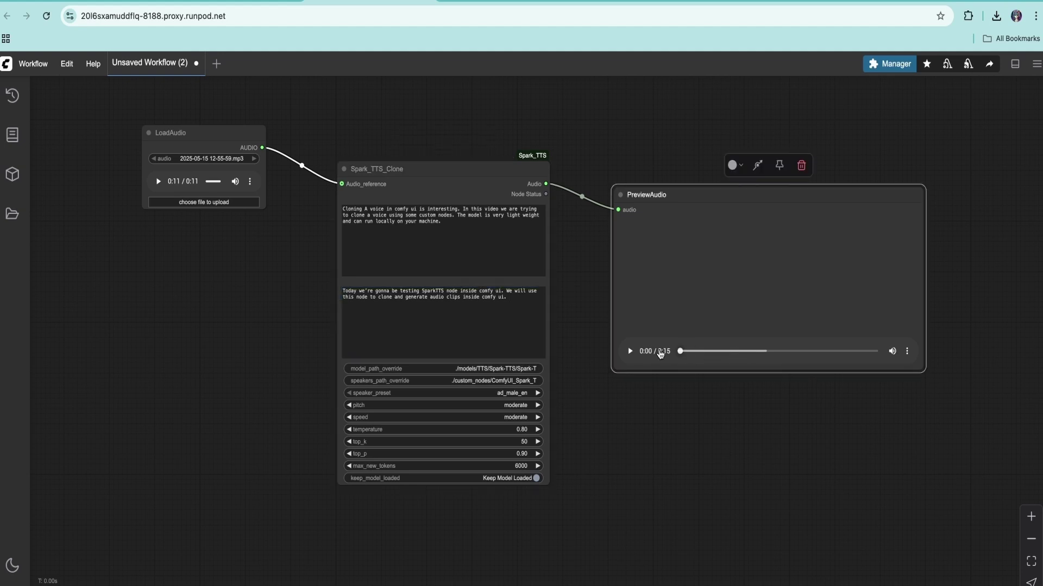
click(631, 352)
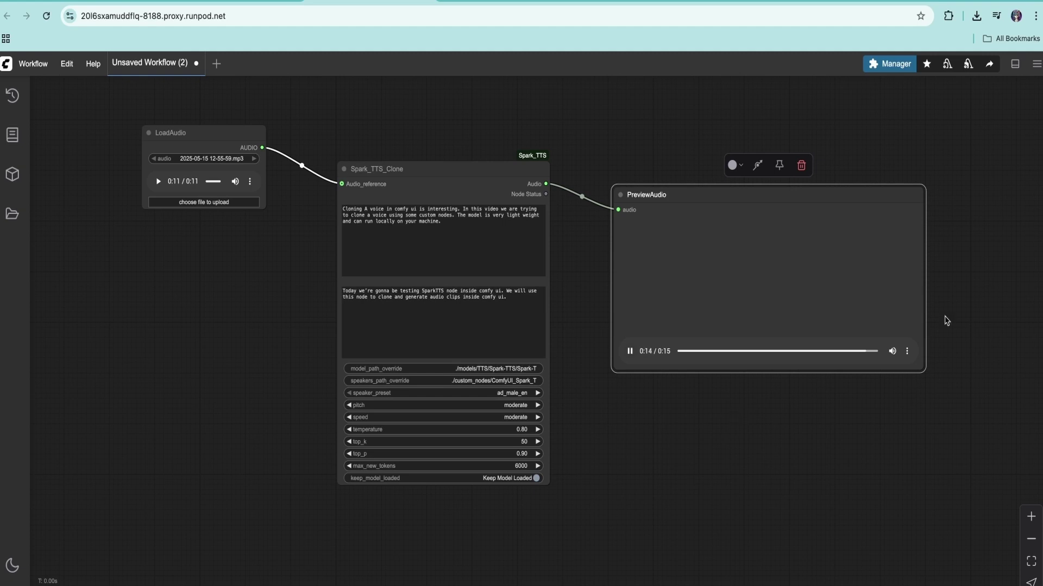
click(526, 318)
Rearrange the LoadAudio and Spark_TTS_Clone nodes so they sit well apart on the canvas
mouse_move(244, 148)
mouse_down()
mouse_move(235, 170)
mouse_move(237, 161)
mouse_up()
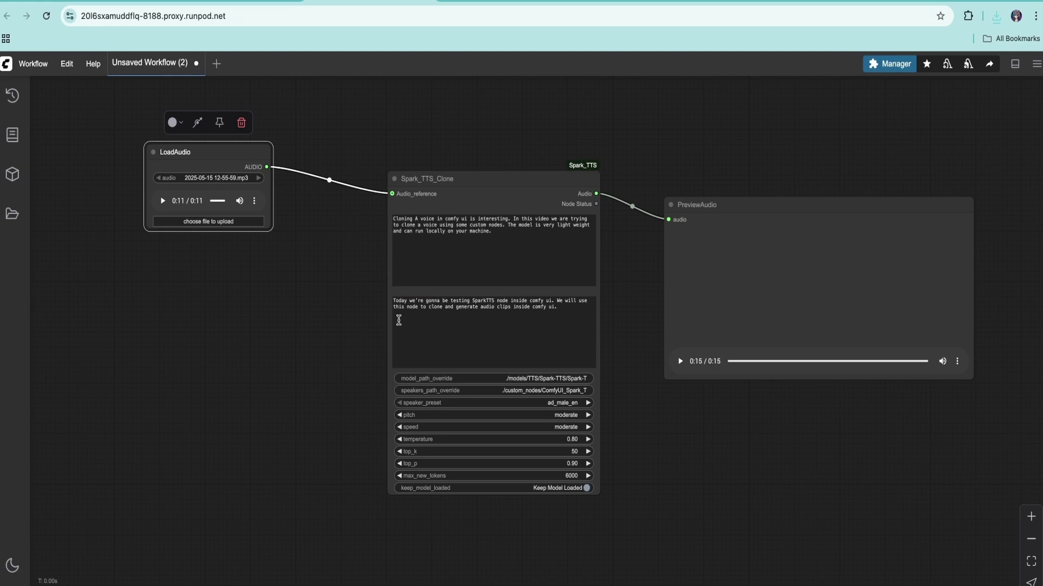
click(491, 343)
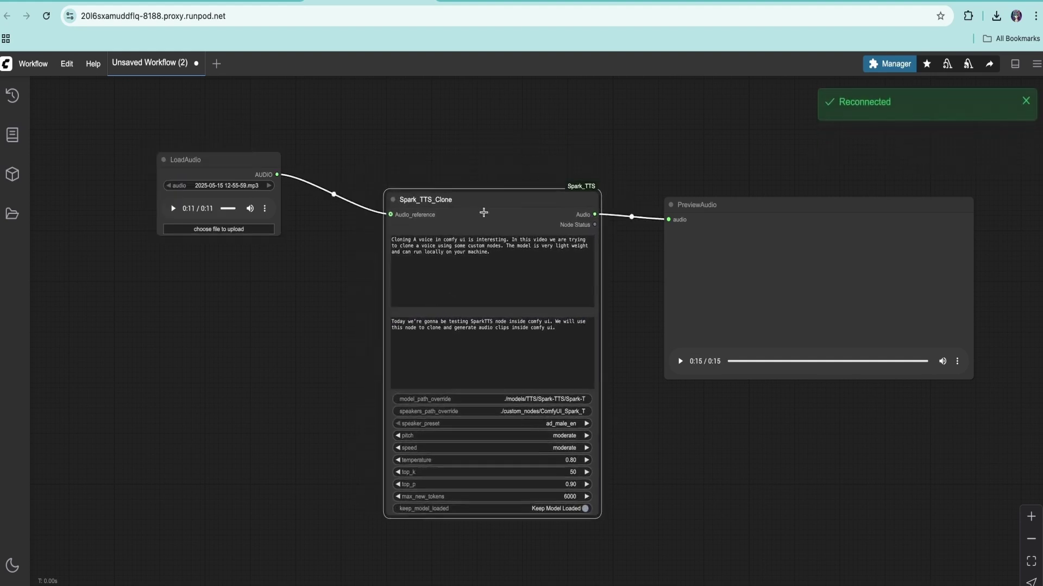
drag(483, 212, 477, 190)
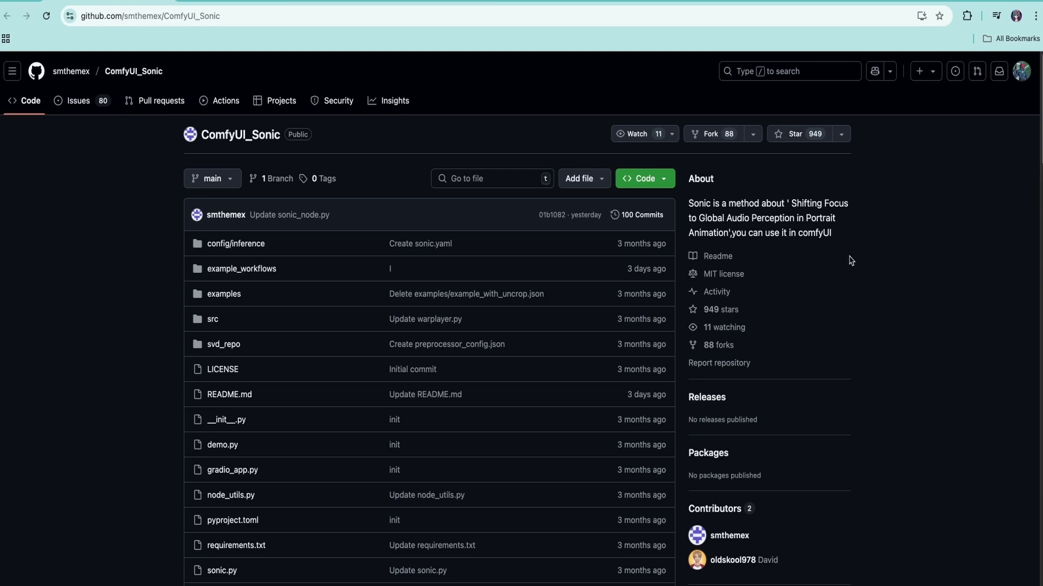
Look through the ComfyUI_Sonic GitHub README from the installation notes down to the example workflow
scroll(872, 353, down, 10)
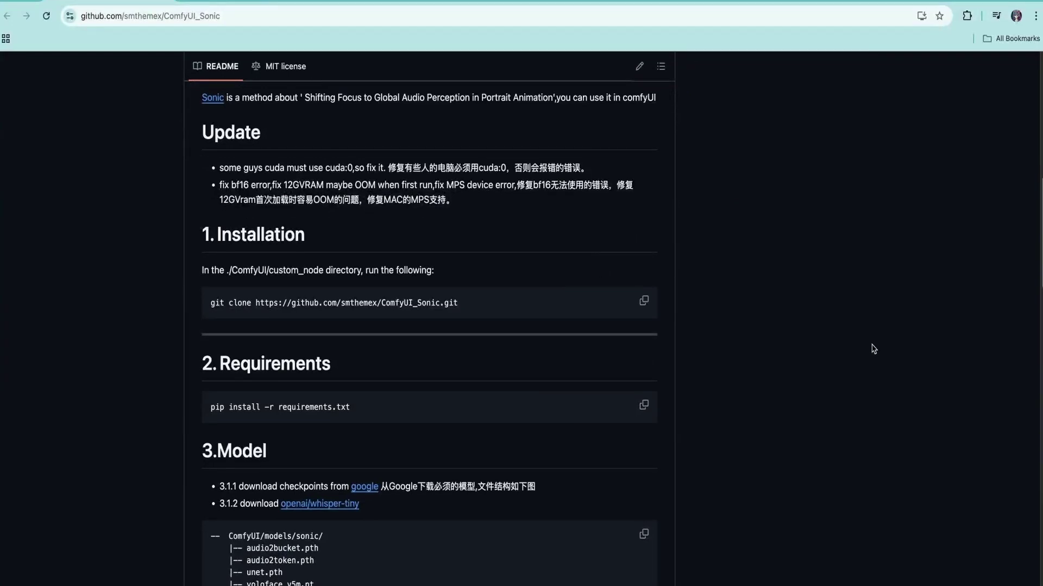
scroll(796, 329, up, 1)
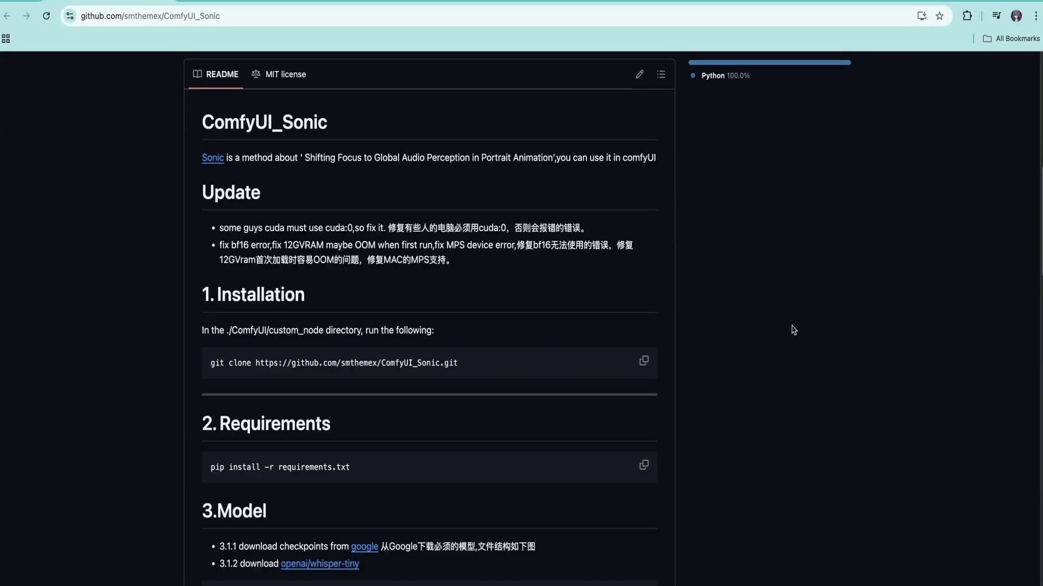
scroll(793, 330, down, 10)
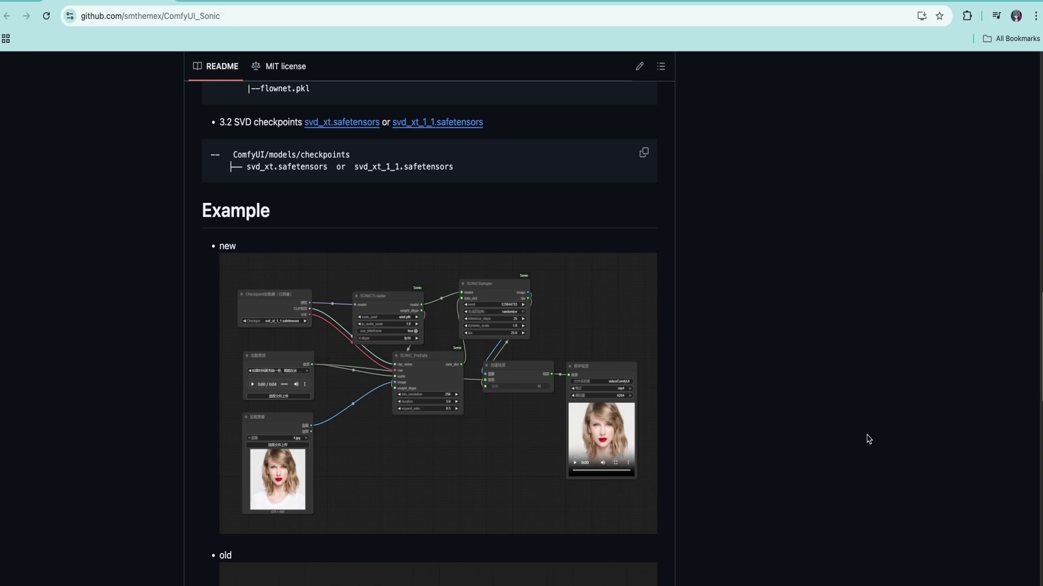
Switch to the RunComfy Sonic page and play the Sonic comparison clip and the clip of the woman with long brown curls
key(ctrl+Tab)
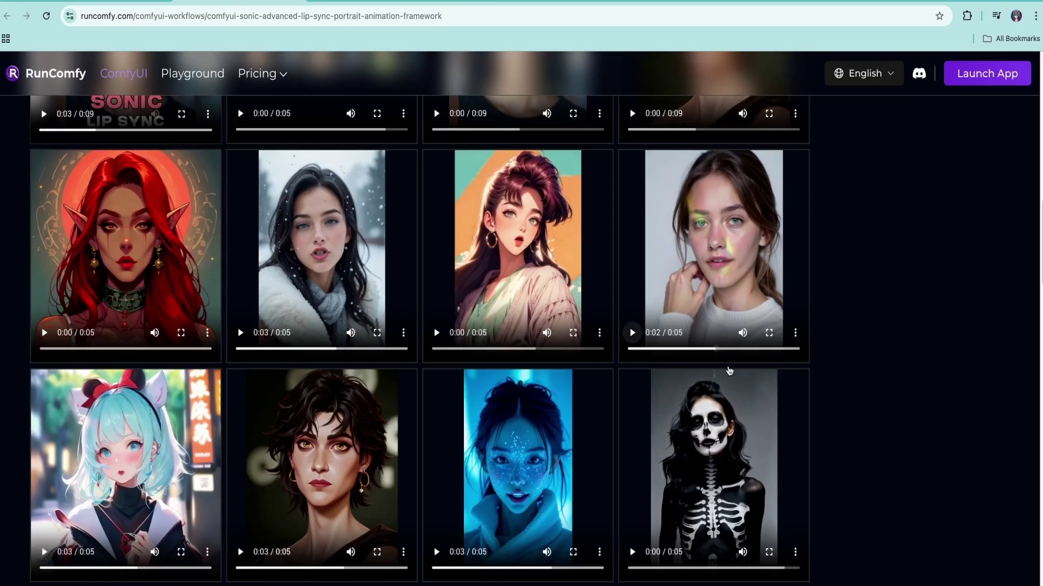
scroll(239, 326, up, 5)
click(240, 364)
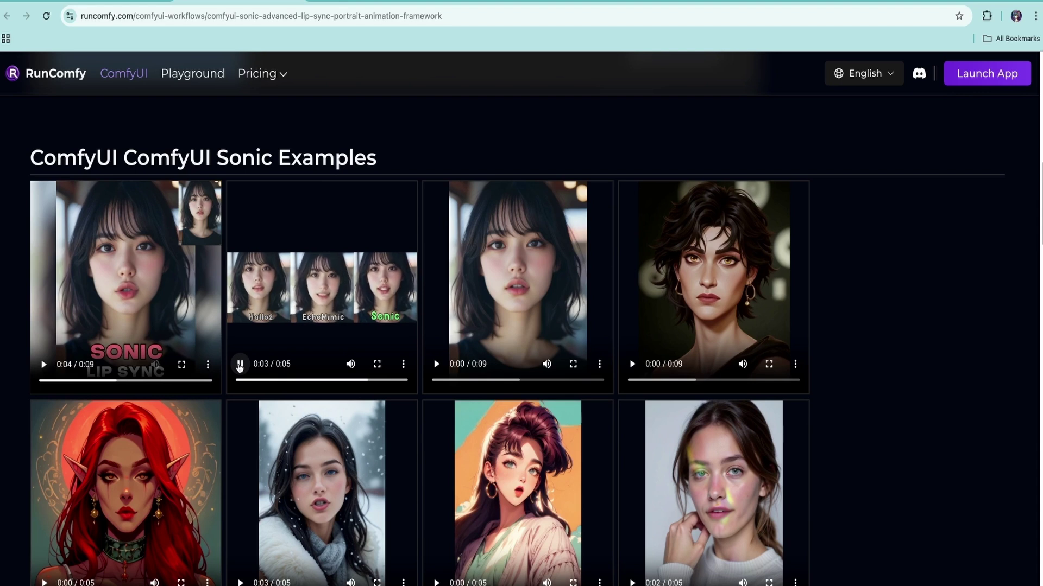
scroll(239, 367, down, 8)
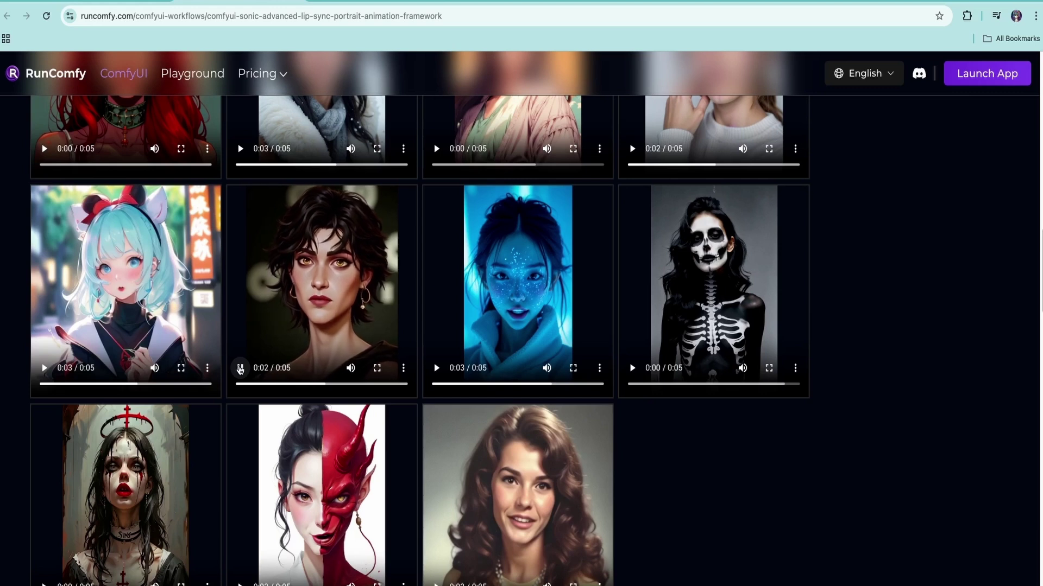
scroll(239, 370, down, 4)
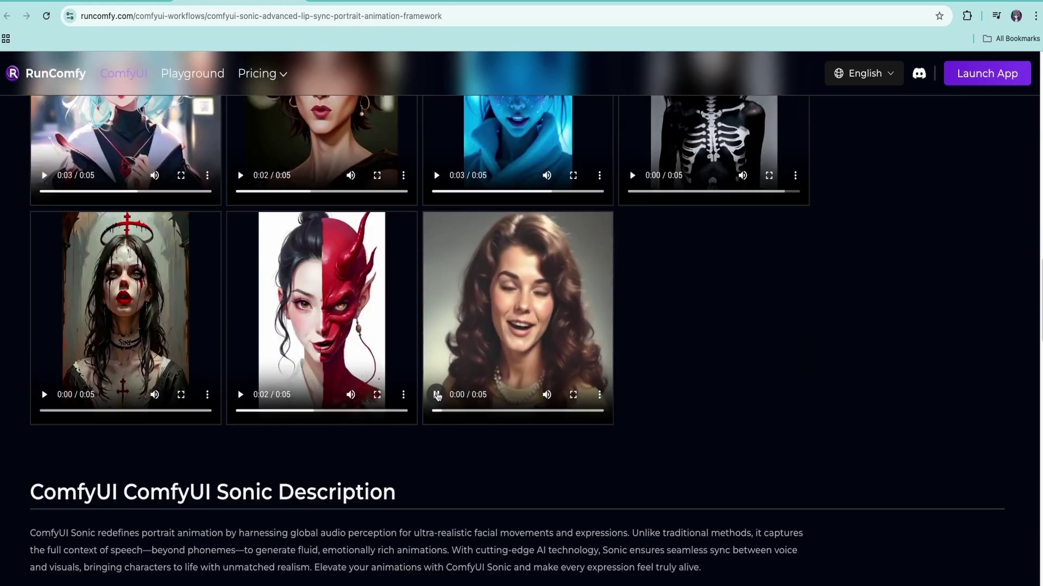
click(438, 396)
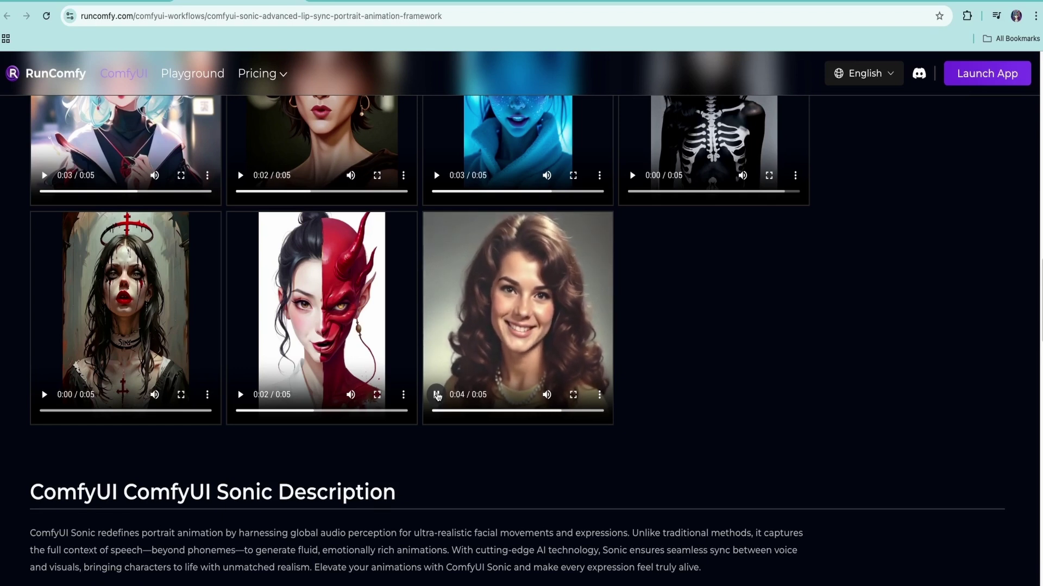
Play the blue-lit portrait example and look back over the Sonic examples gallery up to its beginning
scroll(878, 390, up, 2)
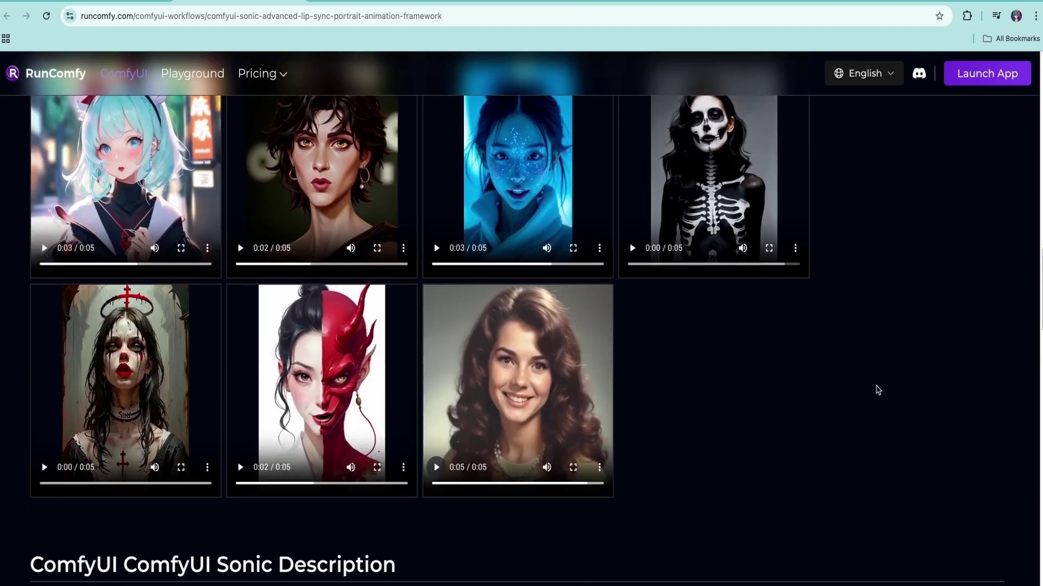
scroll(805, 423, up, 2)
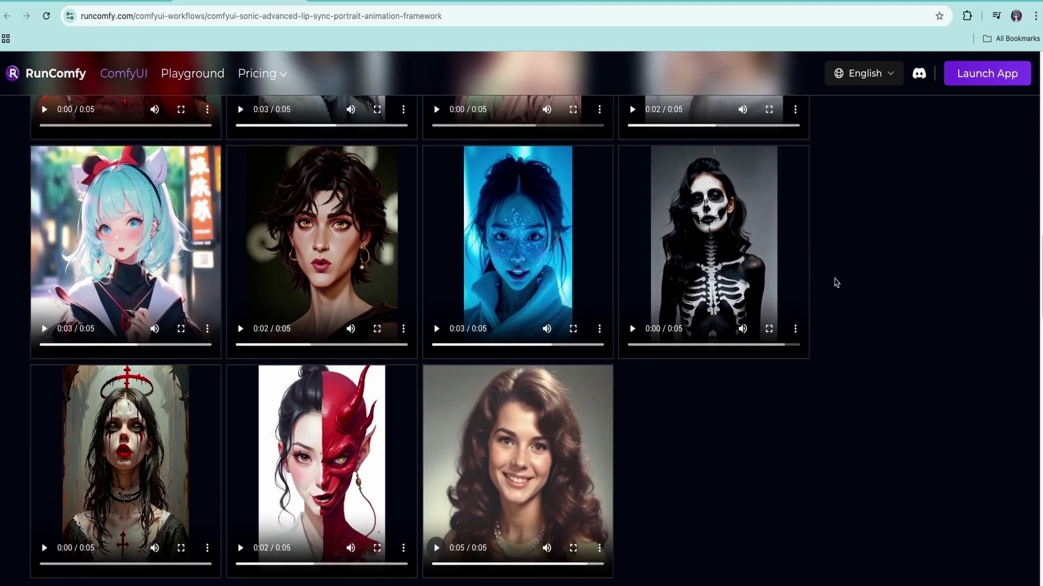
click(437, 329)
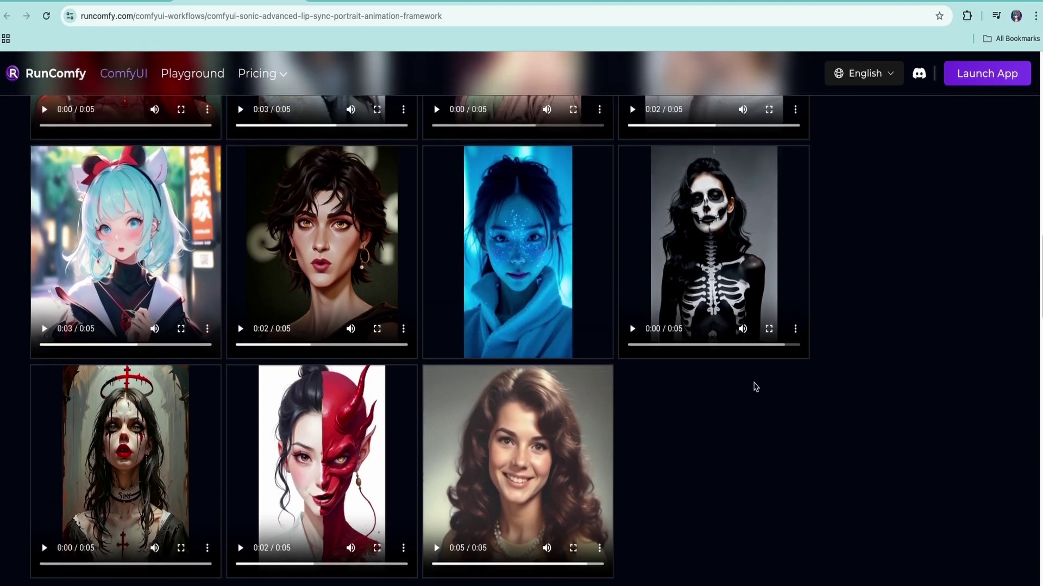
scroll(834, 471, down, 1)
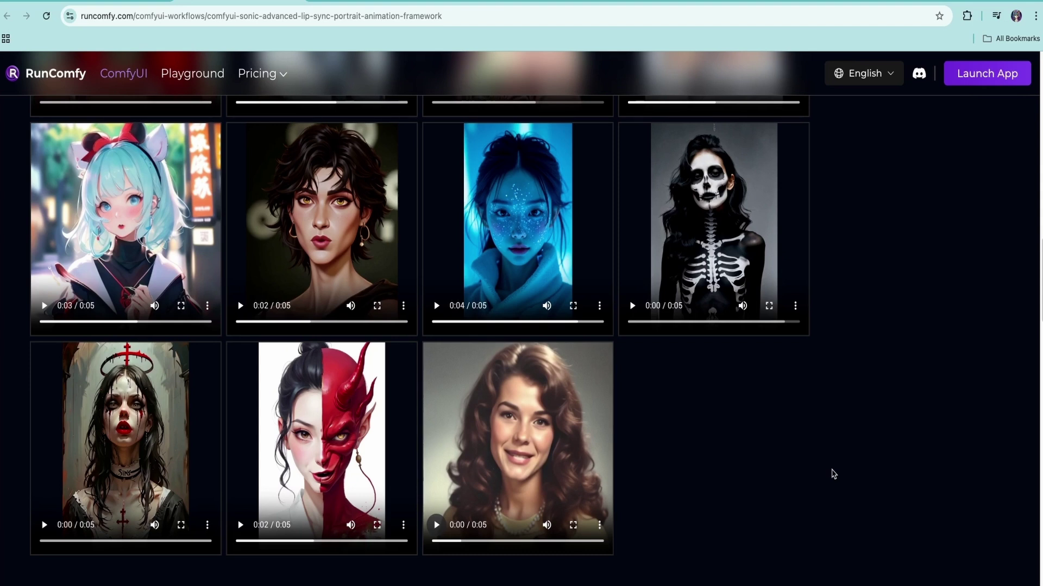
scroll(863, 434, up, 10)
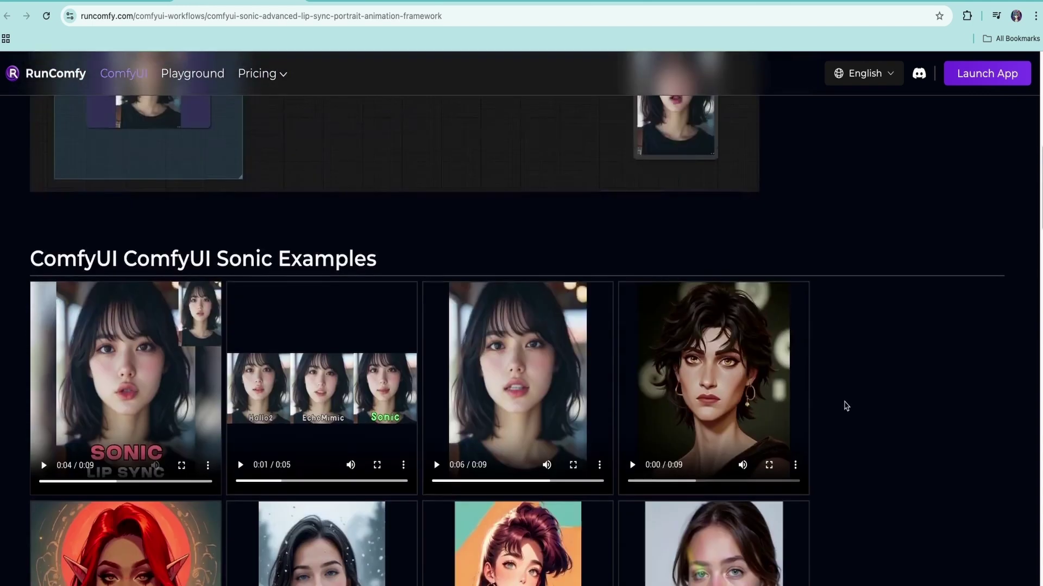
scroll(846, 406, up, 7)
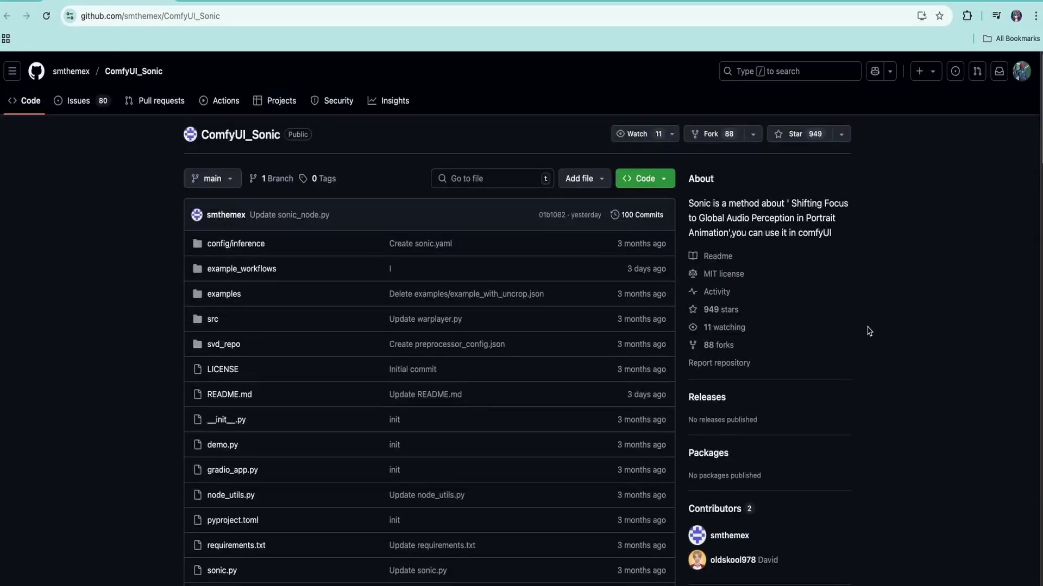
Return to the ComfyUI_Sonic GitHub README and examine its Installation section, highlighting the repository name in the git clone command
scroll(865, 332, down, 7)
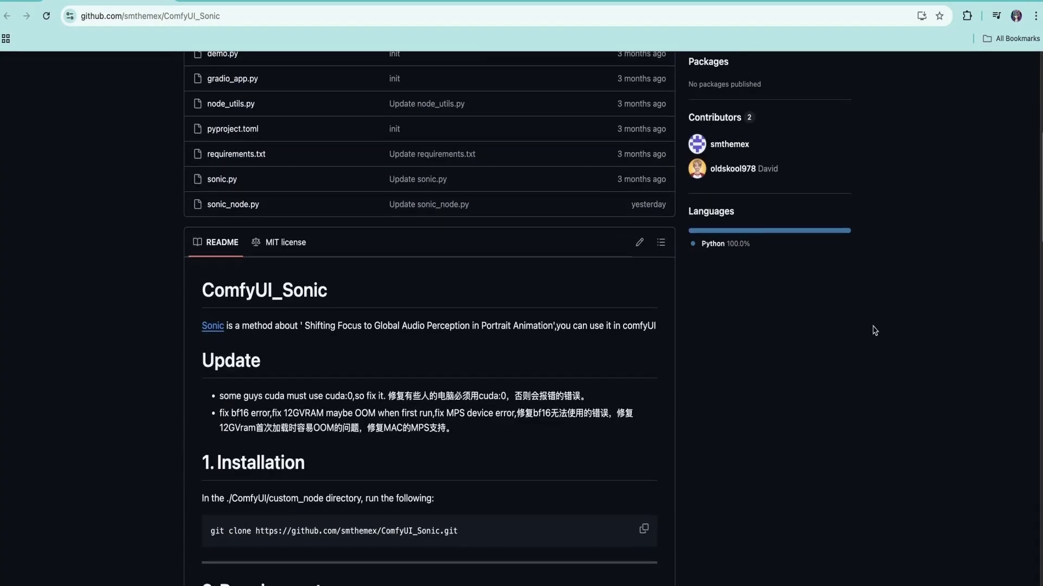
scroll(874, 330, down, 1)
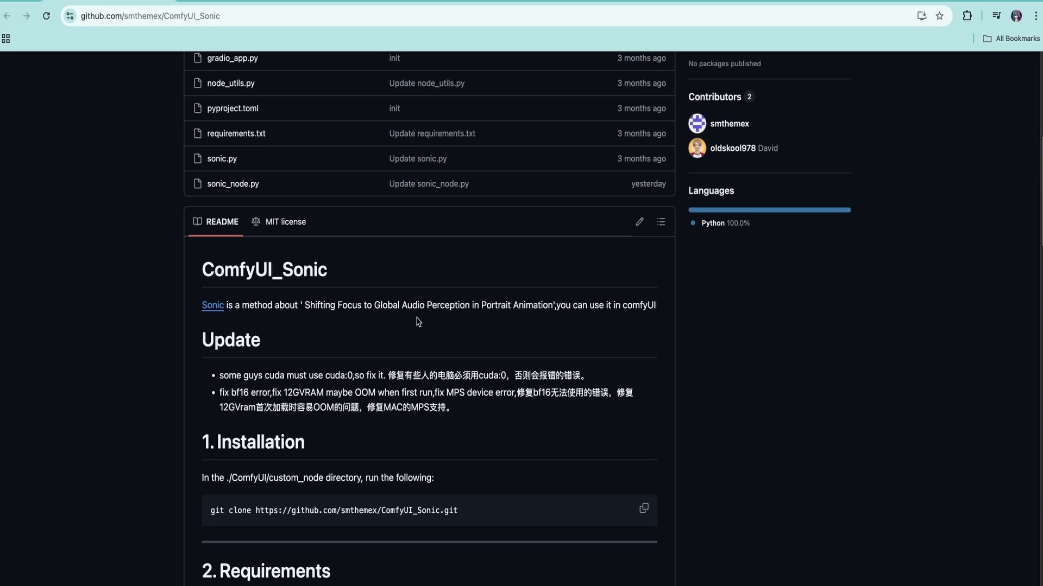
scroll(418, 321, down, 1)
scroll(326, 330, down, 2)
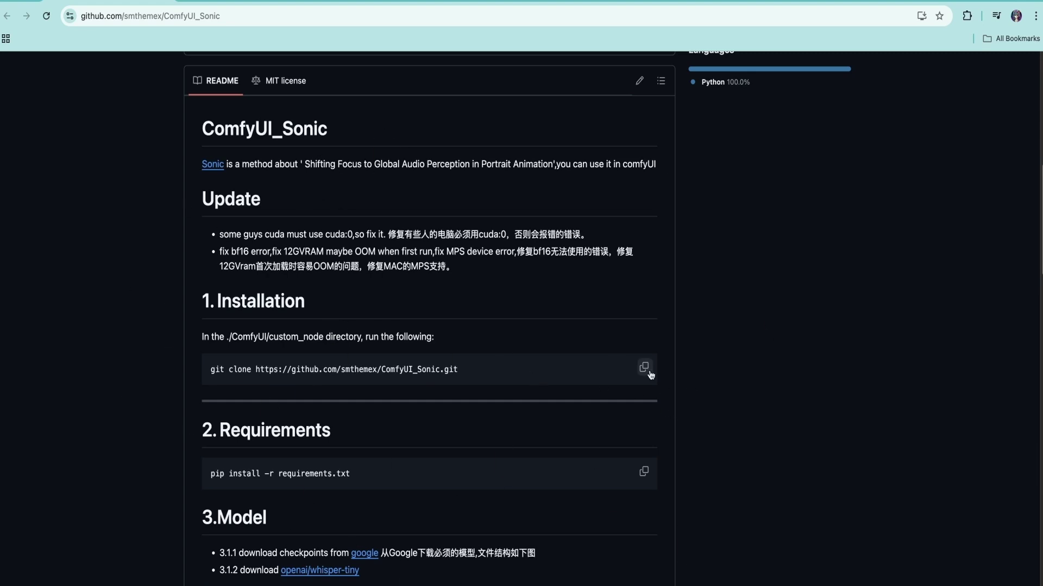
scroll(644, 375, down, 1)
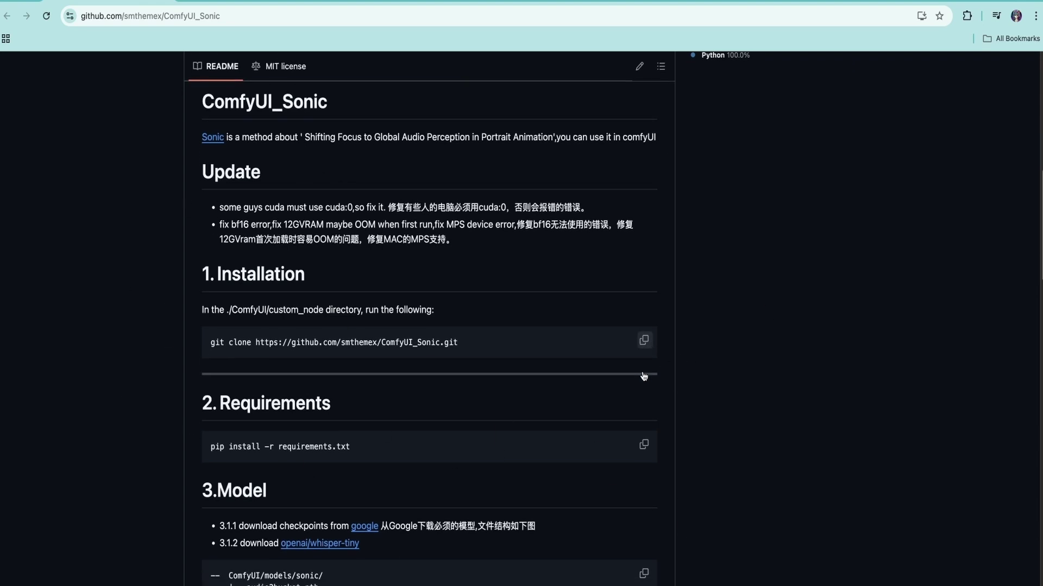
drag(380, 342, 439, 343)
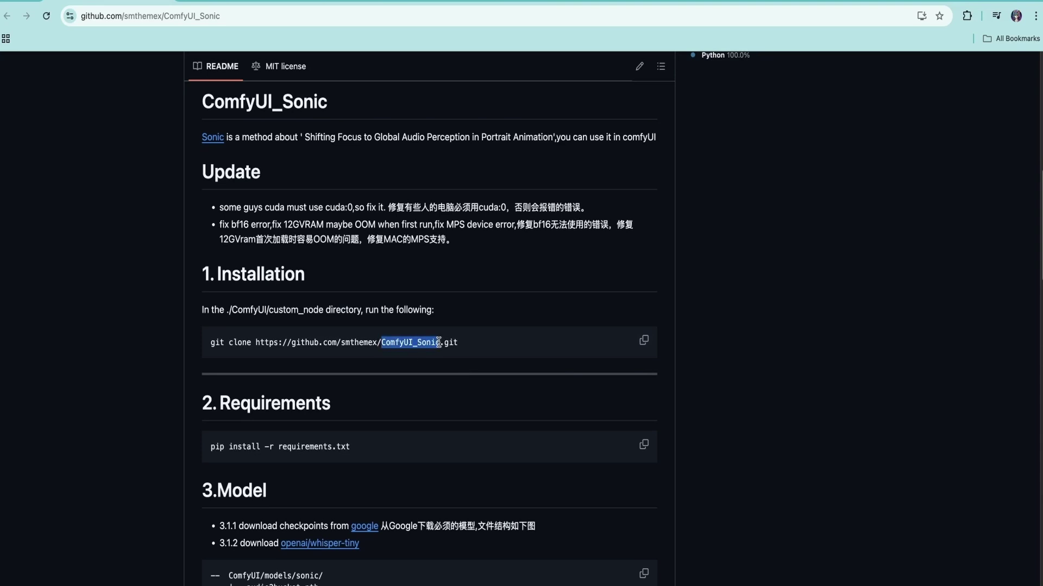
Examine the README's pip install requirements command and the file structure required under ComfyUI/models/sonic
scroll(399, 374, down, 3)
drag(212, 356, 396, 358)
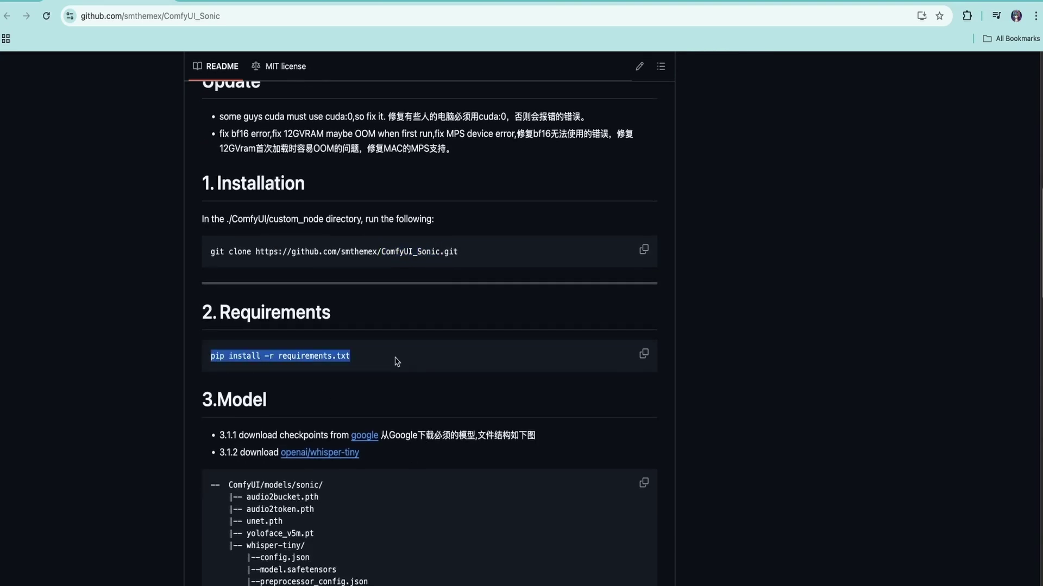
scroll(577, 414, down, 6)
click(401, 284)
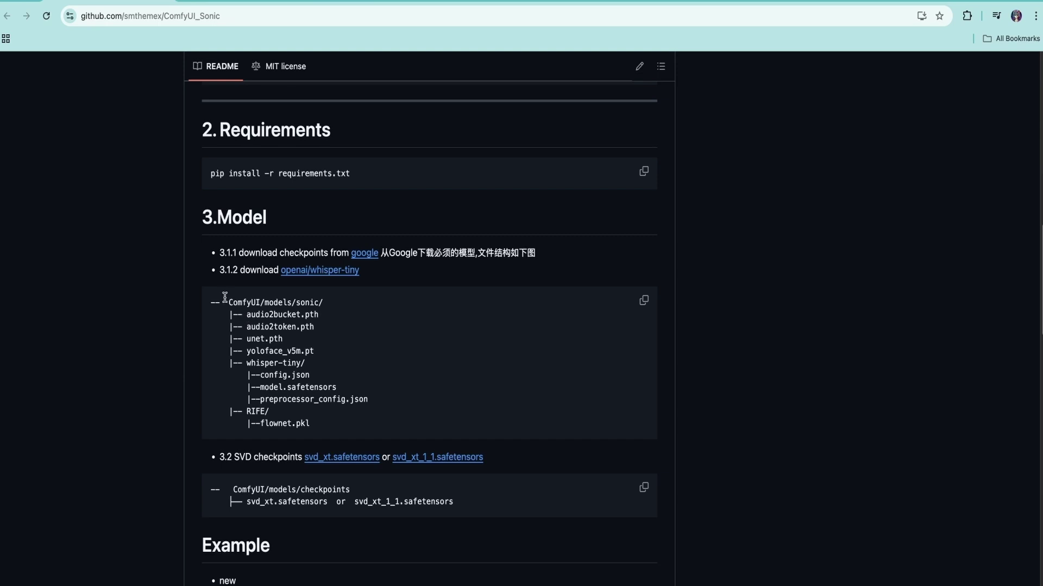
drag(224, 298, 325, 427)
click(325, 427)
Switch to JupyterLab and open the models folder inside the ComfyUI directory
click(618, 3)
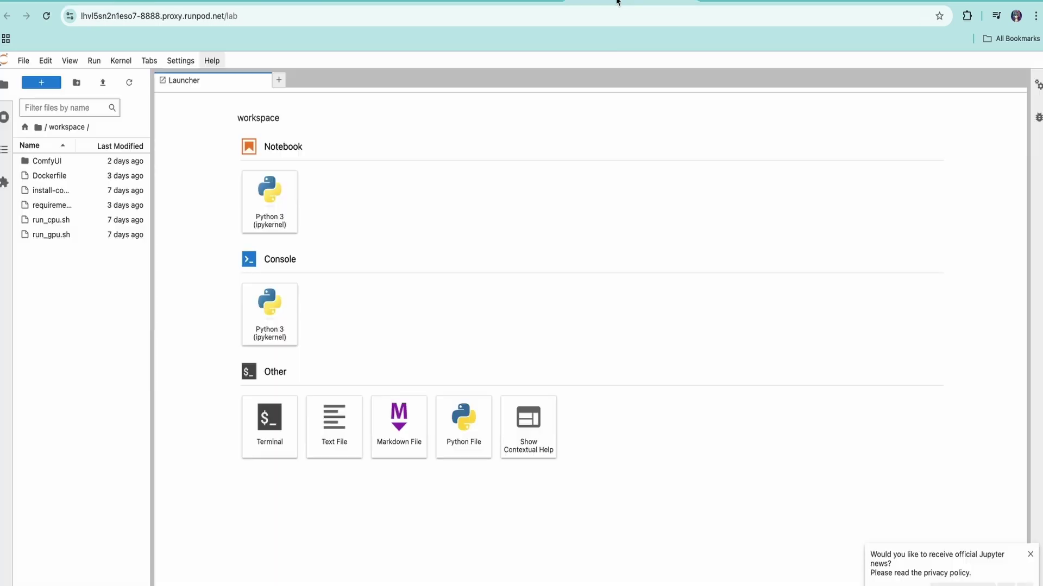
click(79, 162)
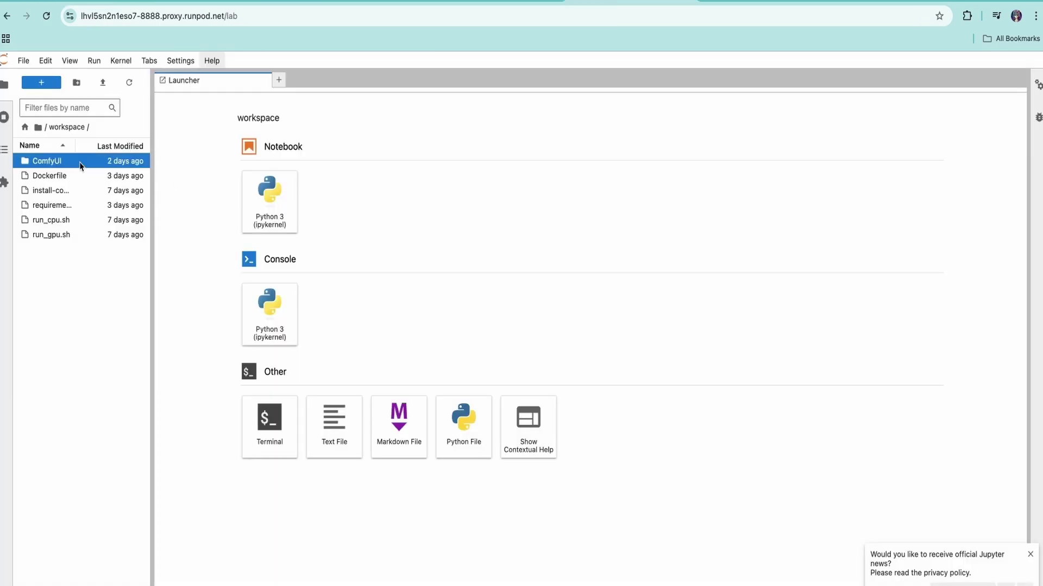
click(82, 165)
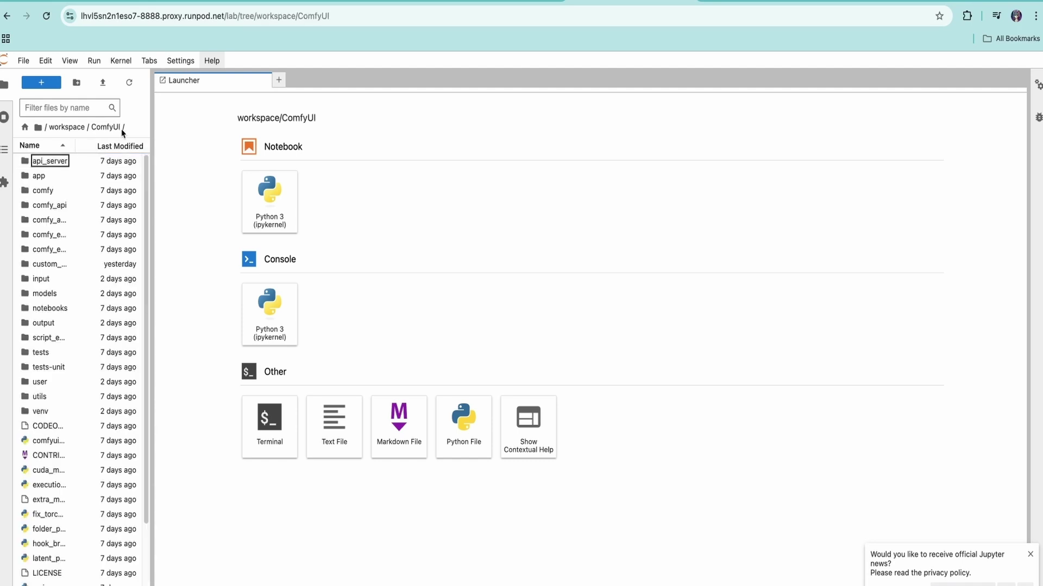
click(66, 298)
double_click(67, 299)
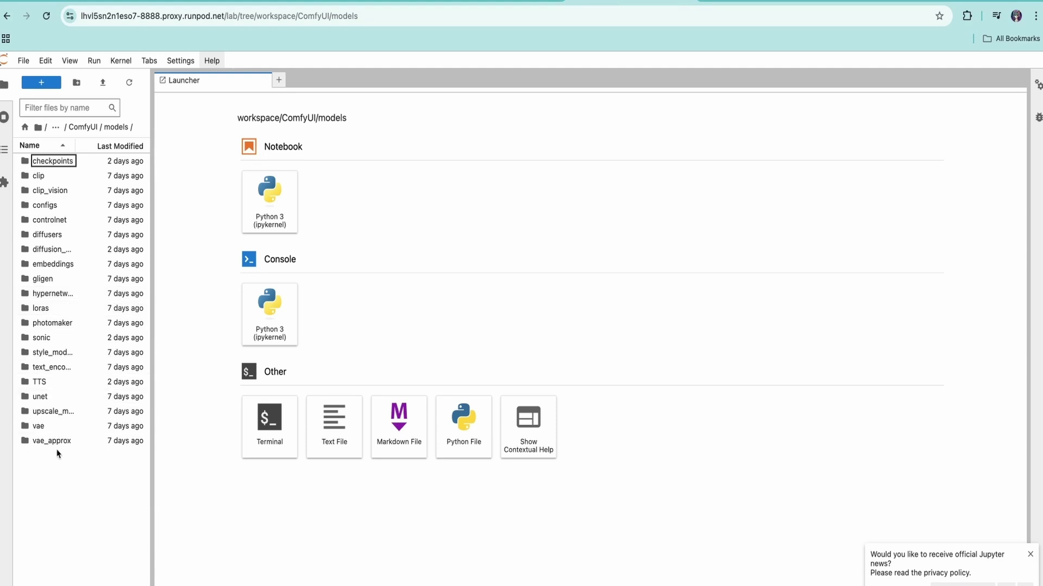
Open the sonic folder in JupyterLab and highlight the required ComfyUI/models/sonic file structure in the ComfyUI_Sonic README
click(61, 343)
double_click(60, 343)
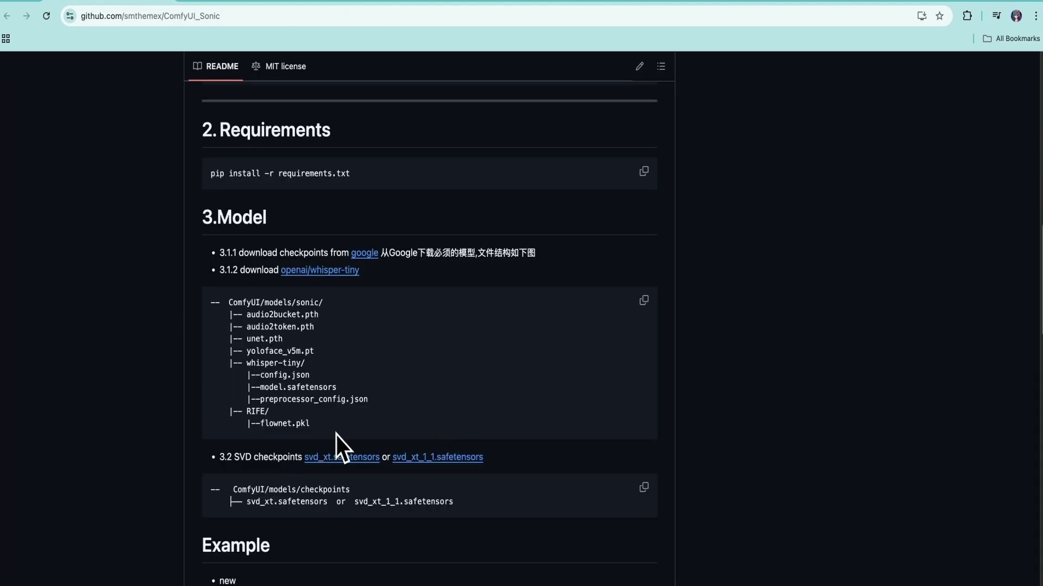
drag(337, 436, 243, 302)
click(368, 361)
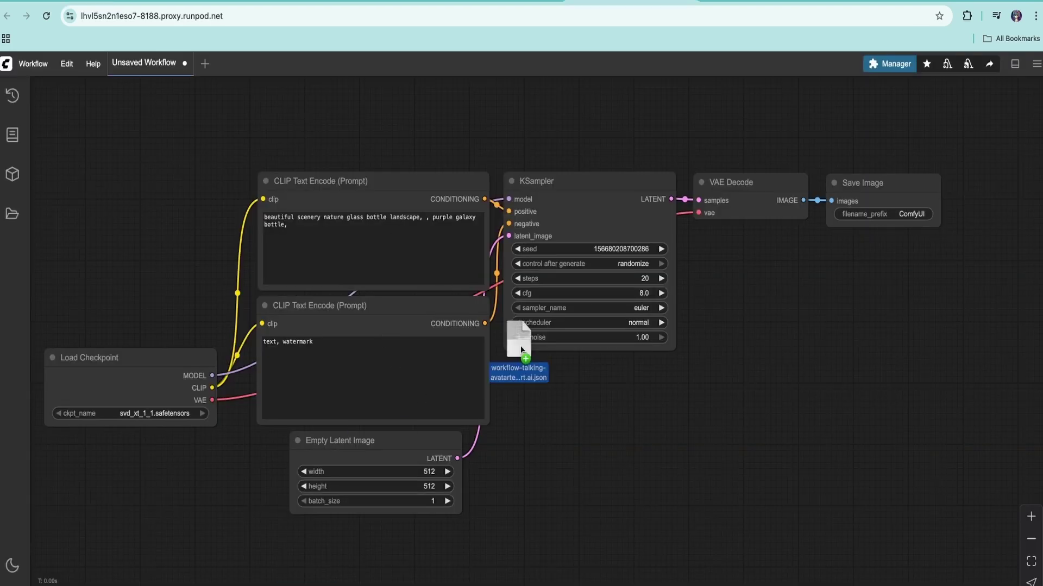
Switch to ComfyUI, load the workflow-talking-avatar JSON file onto the canvas, and read its Note on model downloads and folders
drag(524, 347, 608, 324)
scroll(429, 307, down, 3)
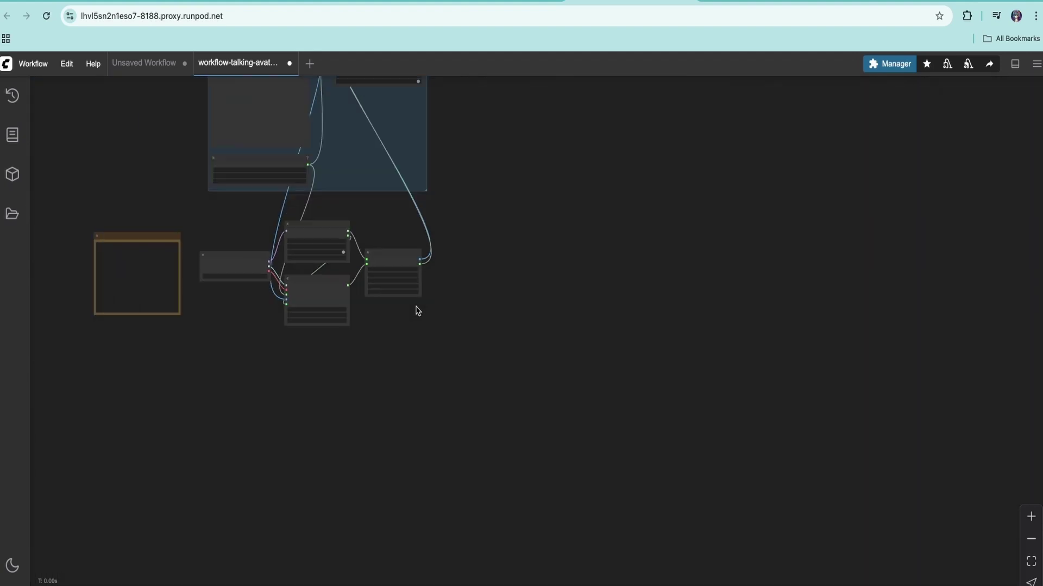
drag(417, 309, 531, 526)
scroll(436, 443, up, 5)
drag(570, 399, 793, 225)
scroll(516, 349, up, 3)
scroll(516, 349, up, 2)
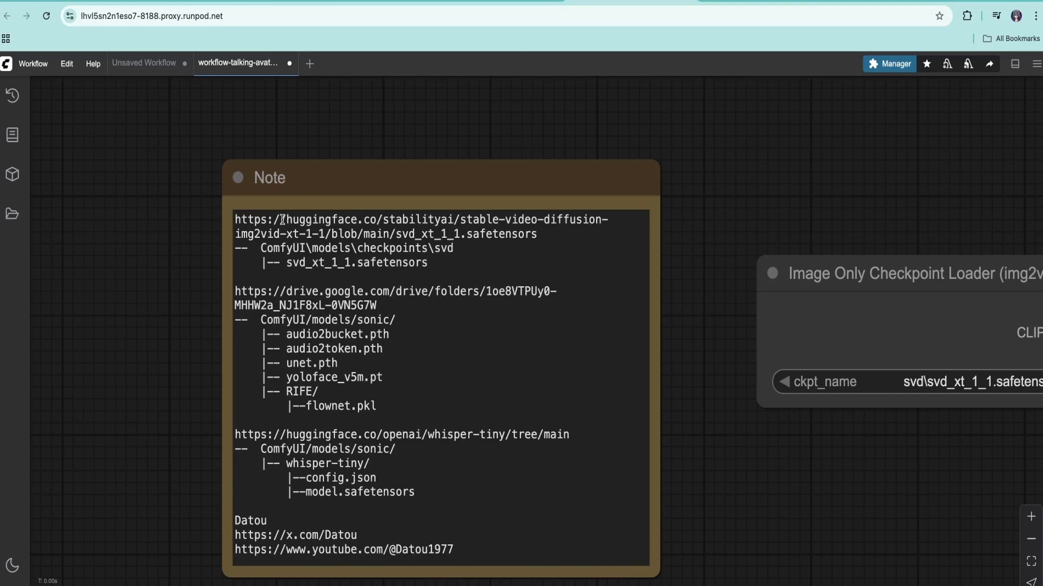
Set ckpt_name in the Image Only Checkpoint Loader (img2vid model) node to svd_xt_1_1.safetensors
scroll(53, 381, down, 8)
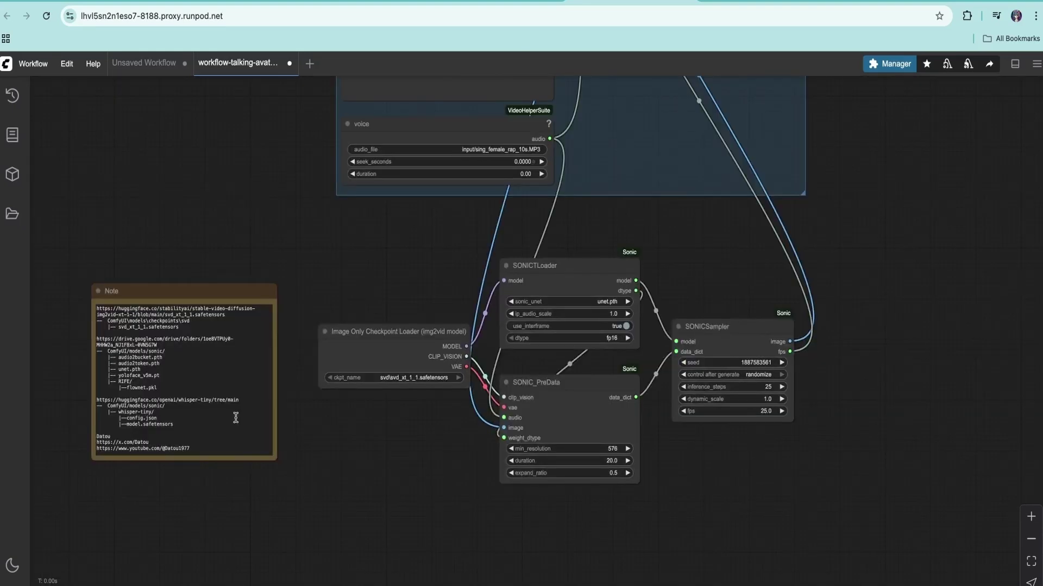
scroll(402, 437, up, 8)
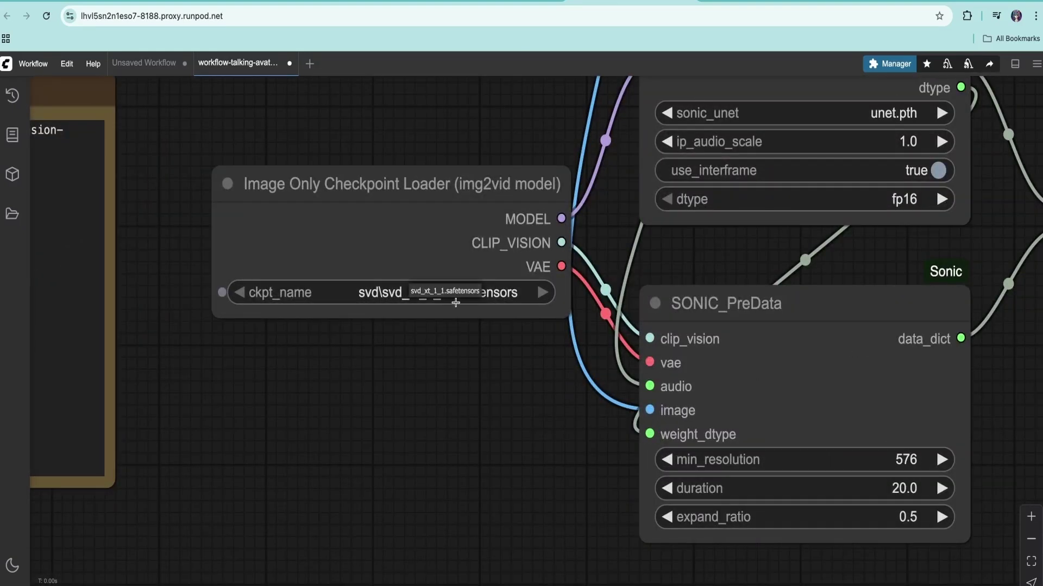
scroll(413, 381, down, 8)
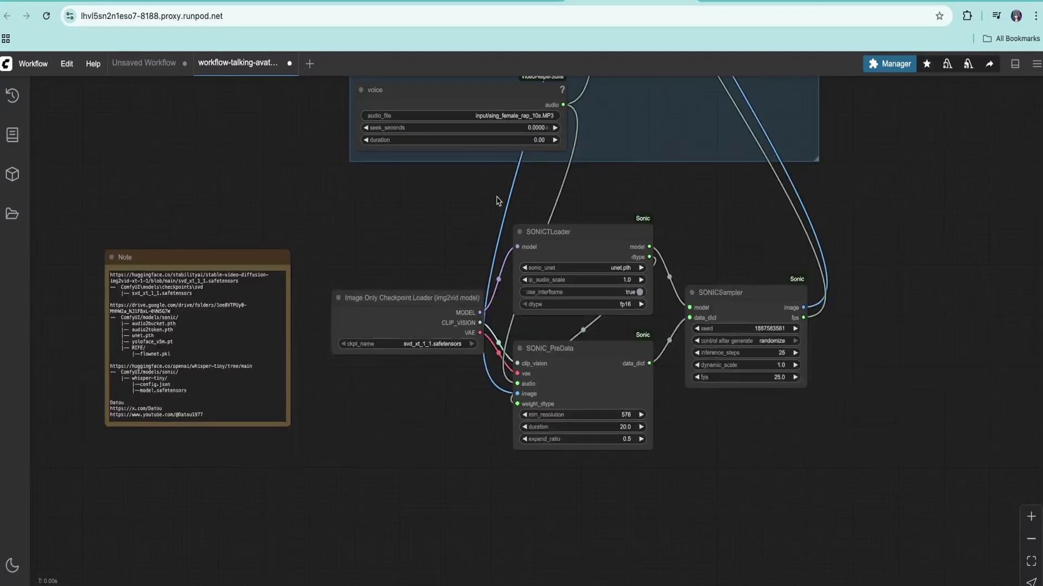
Move the voice node out of the input / output group and inspect its audio_file path
scroll(422, 443, up, 4)
scroll(434, 415, up, 3)
click(450, 353)
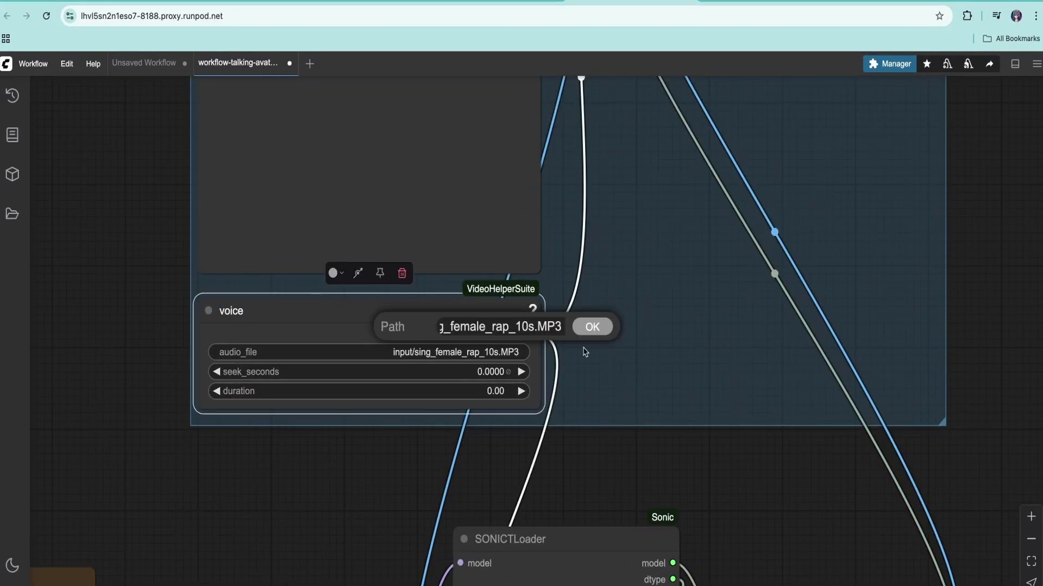
scroll(568, 388, down, 6)
drag(523, 380, 319, 240)
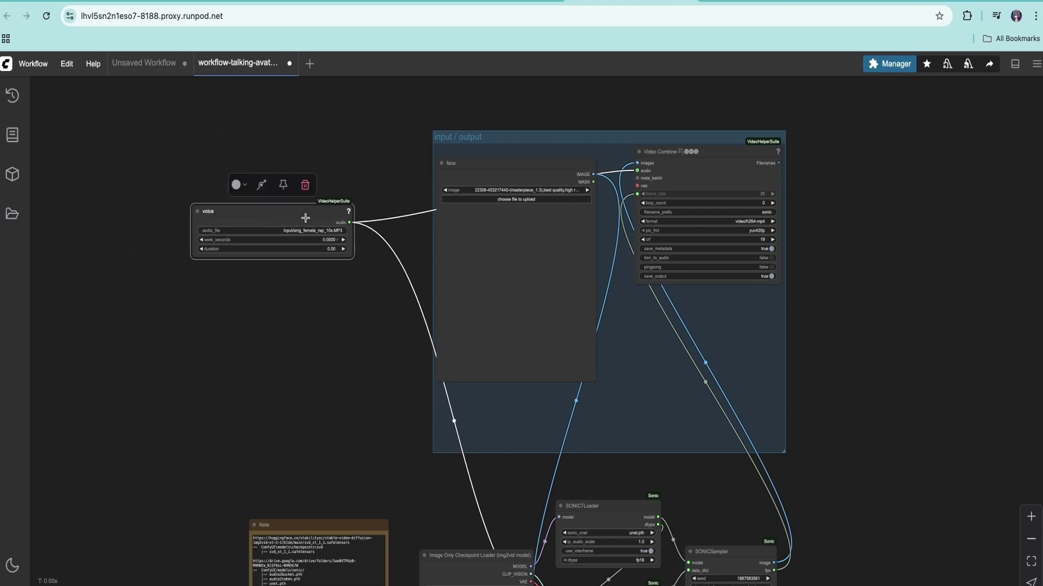
scroll(305, 218, up, 6)
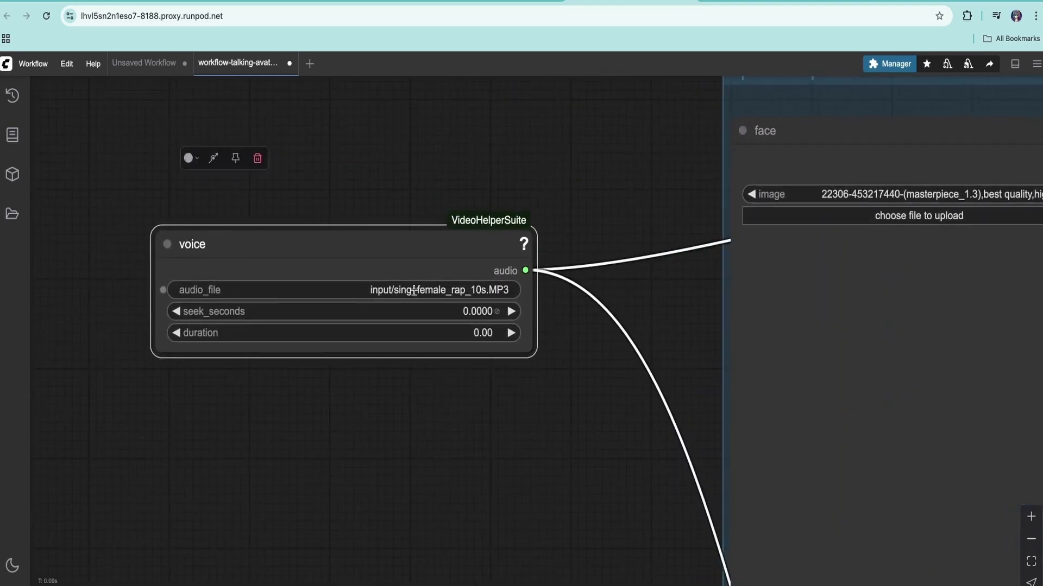
click(419, 291)
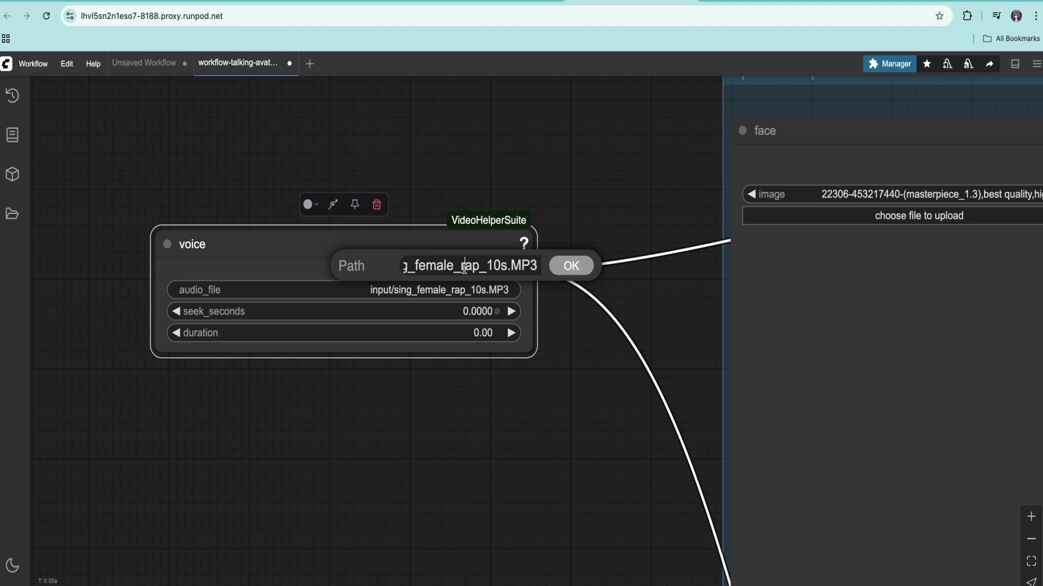
drag(463, 269, 349, 263)
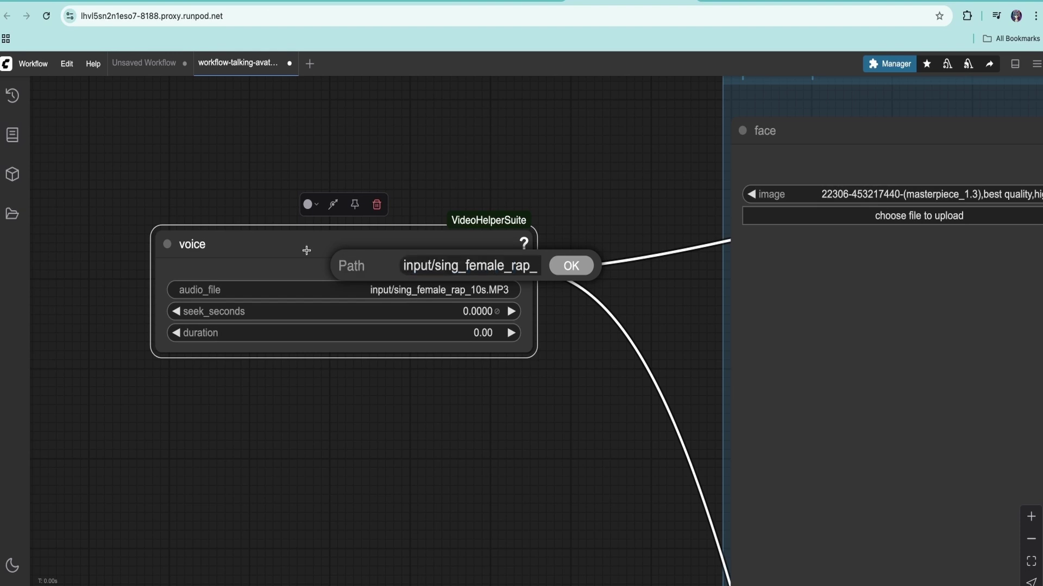
click(570, 266)
Replace the voice node with a Load Audio (Upload) node, connecting its audio output to Video Combine and SONIC_PreData
scroll(424, 277, down, 4)
key(Delete)
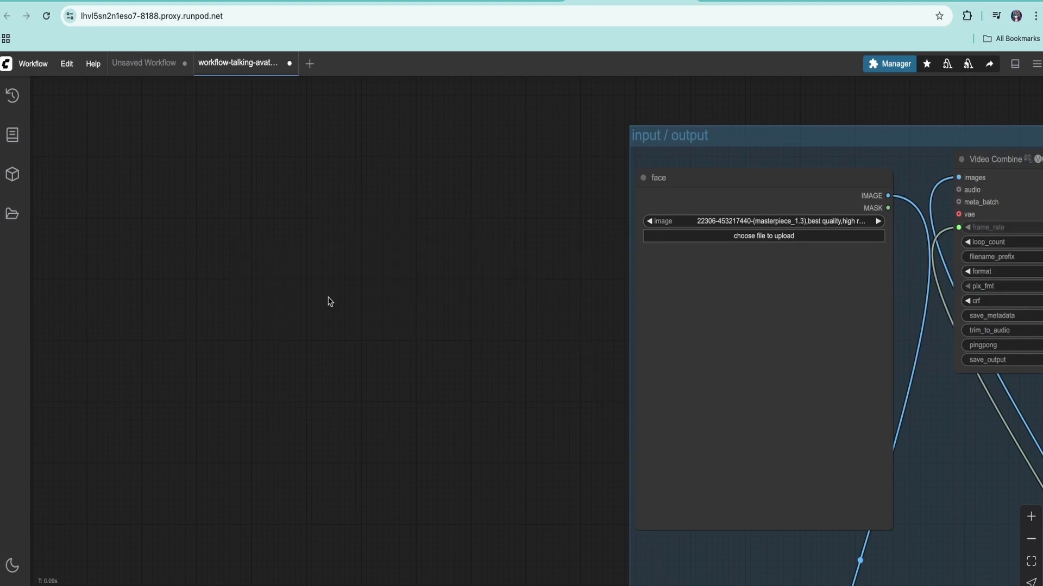
double_click(330, 298)
text(load )
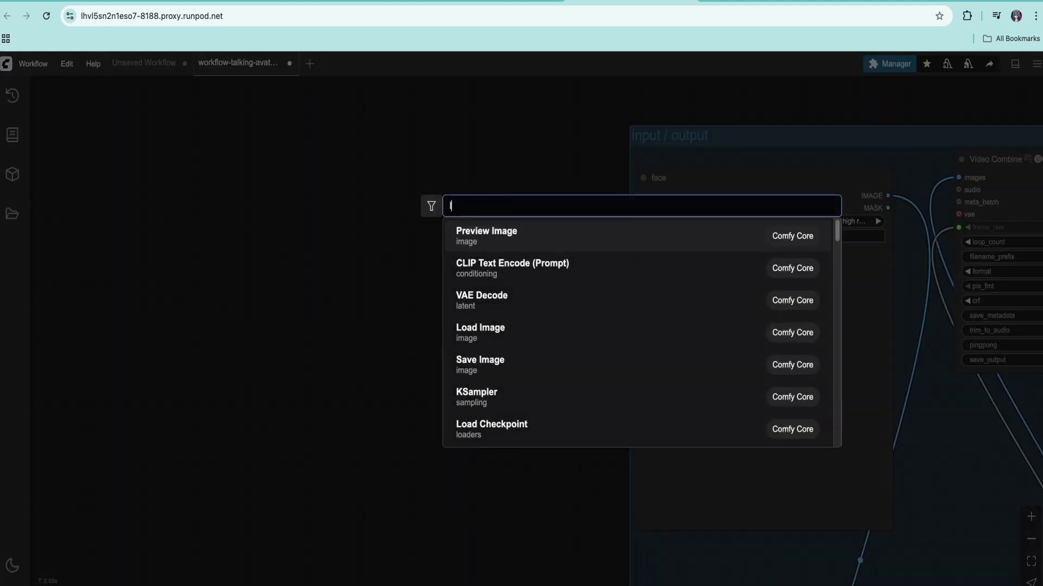
text(au)
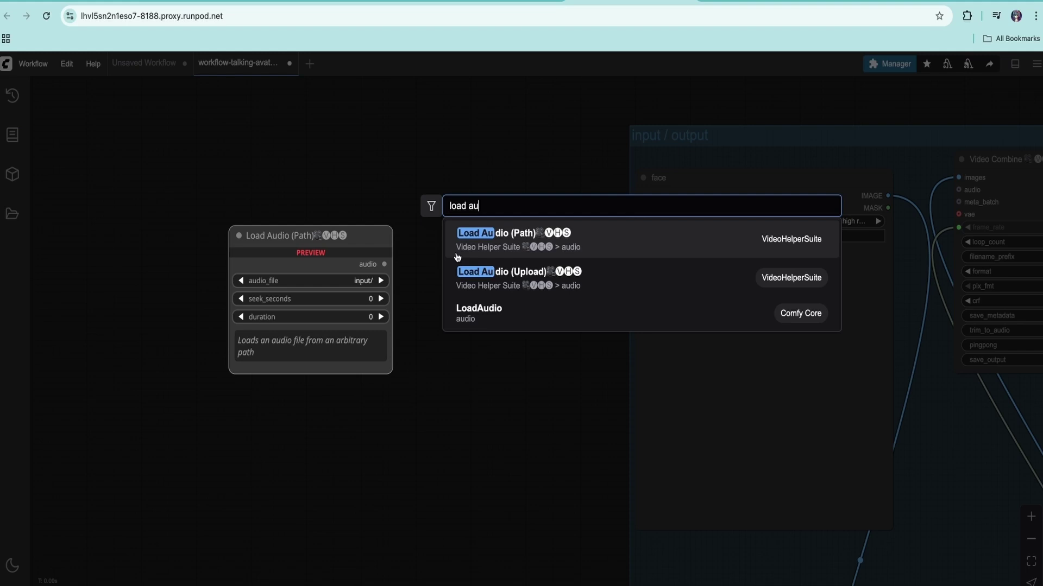
click(459, 278)
drag(397, 284, 209, 189)
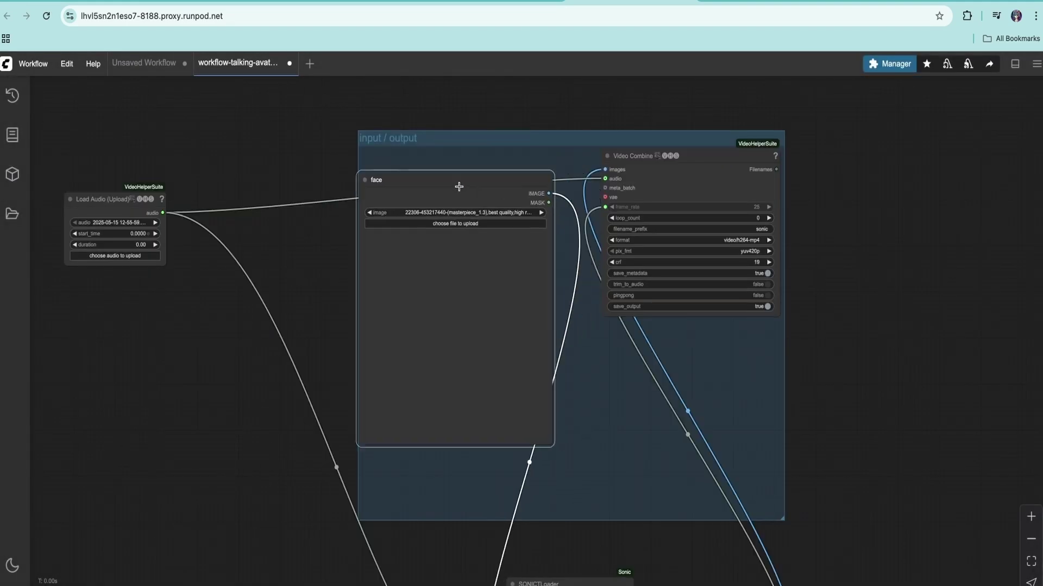
Move the face node out of the input / output group to just below Load Audio (Upload), and load leonnado.jpg into it
drag(458, 186, 248, 326)
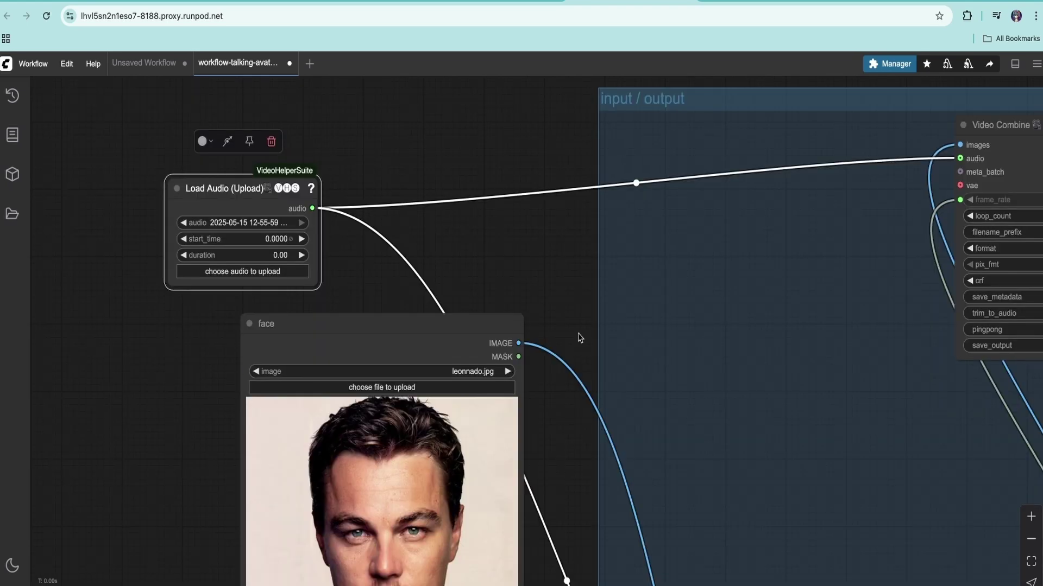
scroll(399, 281, down, 6)
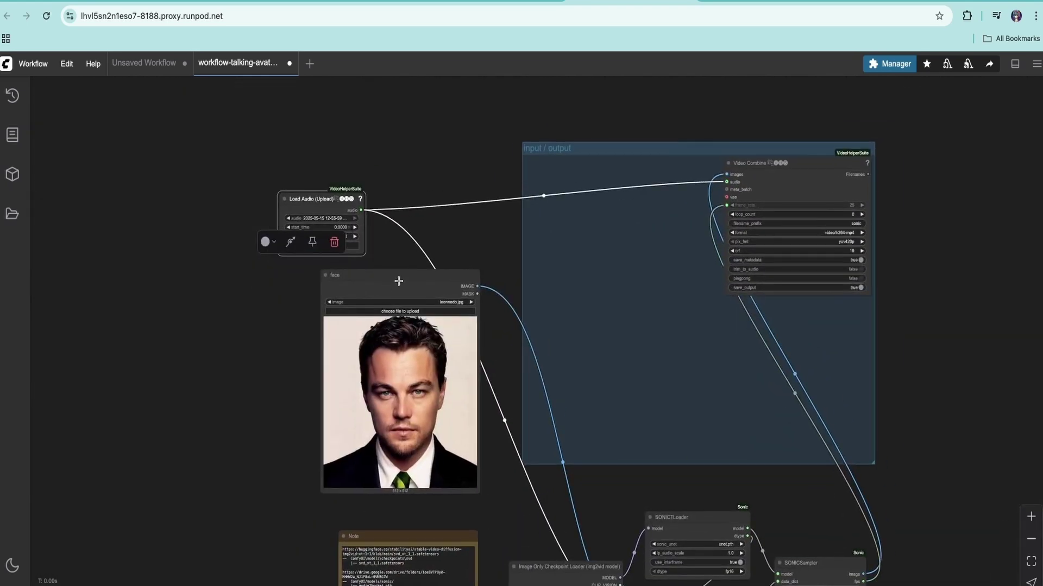
drag(398, 280, 397, 278)
drag(317, 202, 316, 191)
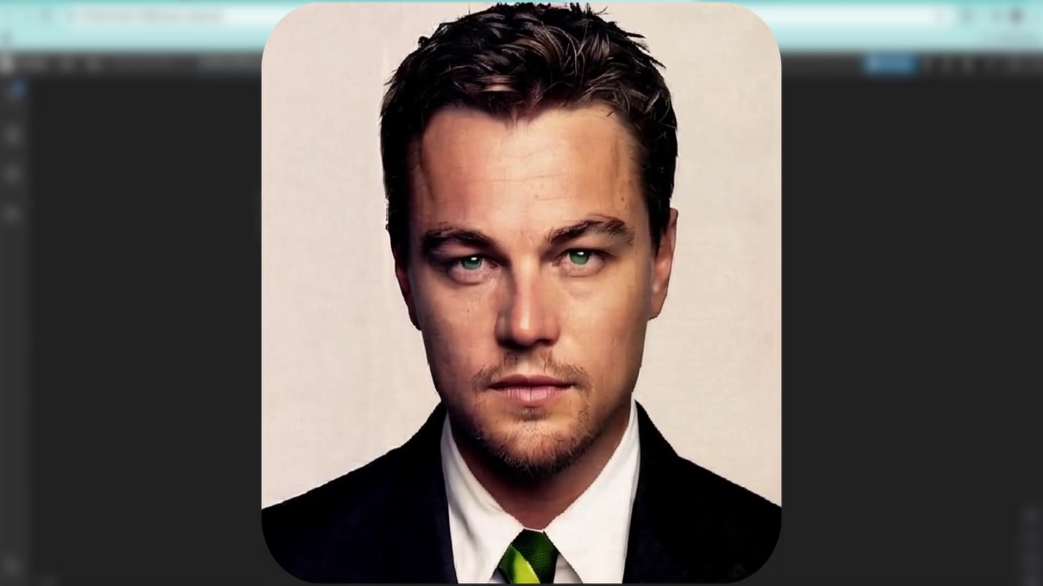
Examine the generated talking portrait video in the Video Combine node
scroll(554, 318, up, 8)
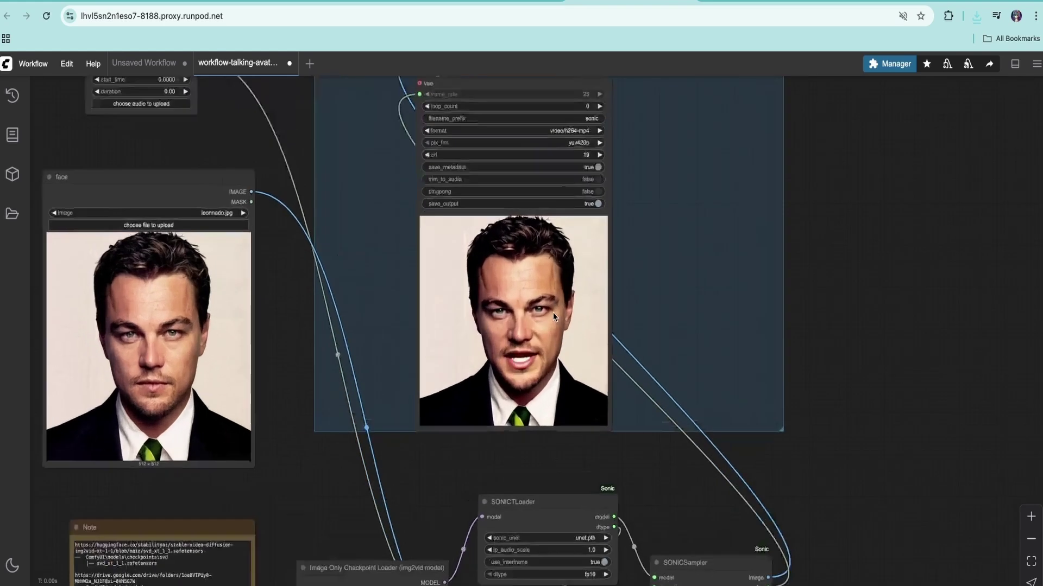
scroll(554, 318, up, 2)
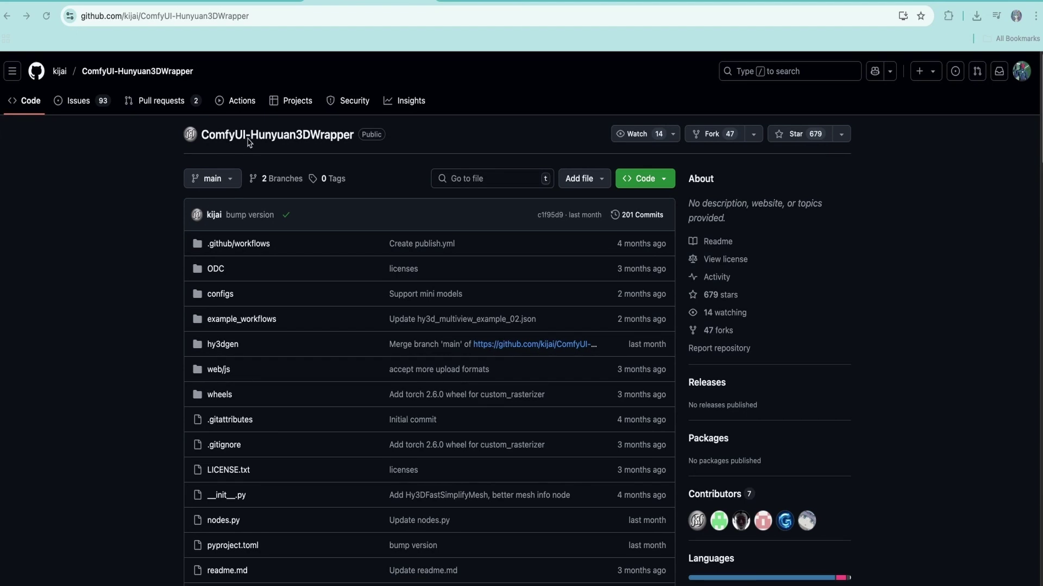
Browse the ComfyUI-Hunyuan3DWrapper GitHub page, viewing the README's example workflow image and Models section, and return to the file list
scroll(168, 270, down, 10)
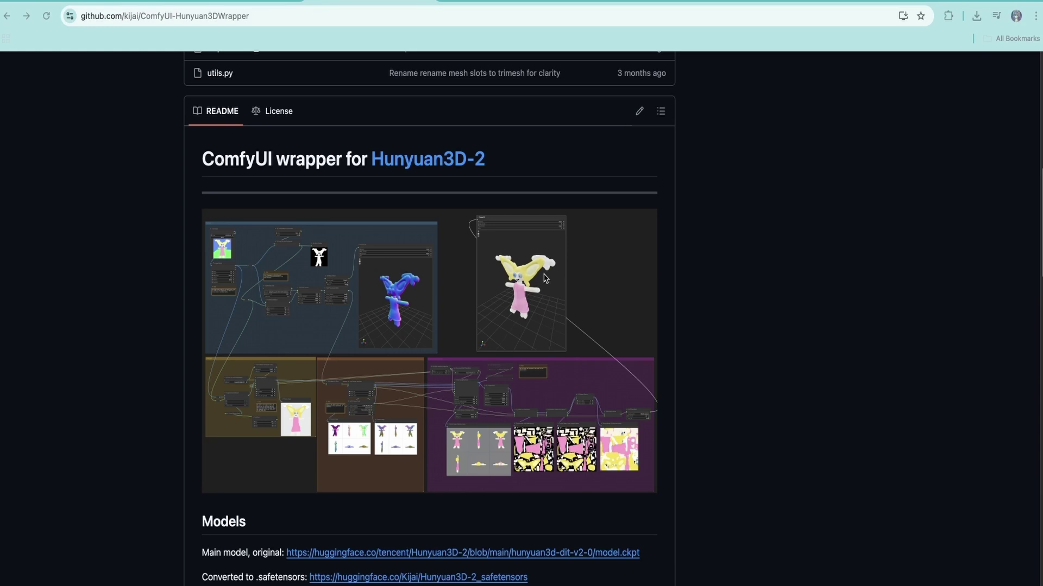
scroll(546, 278, down, 5)
scroll(540, 284, down, 1)
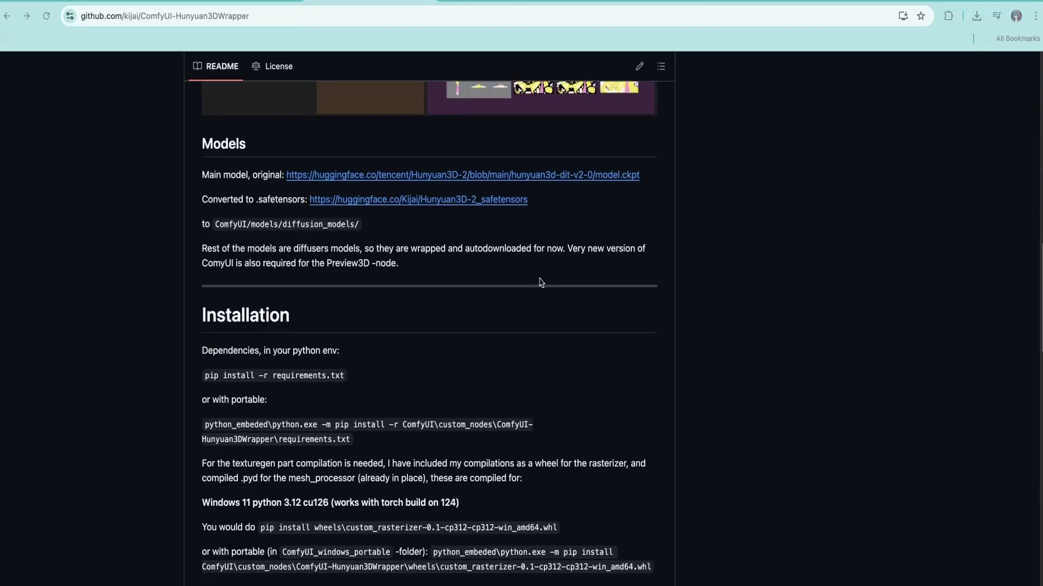
scroll(552, 291, up, 10)
scroll(561, 200, up, 4)
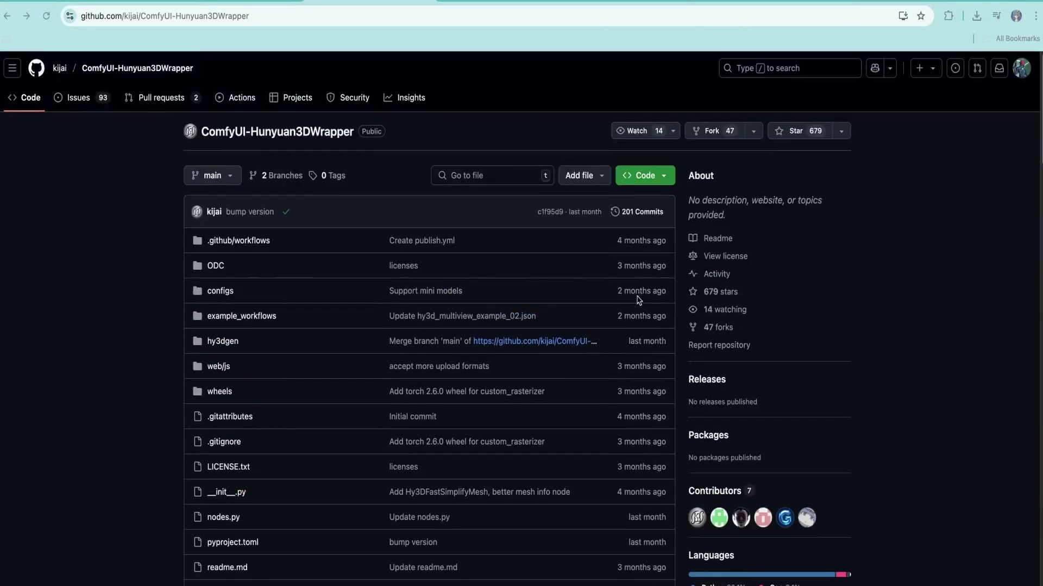
Examine the ComfyUI-Hunyuan3DWrapper README's Installation section, including the requirements and custom_rasterizer wheel install commands
scroll(638, 300, down, 20)
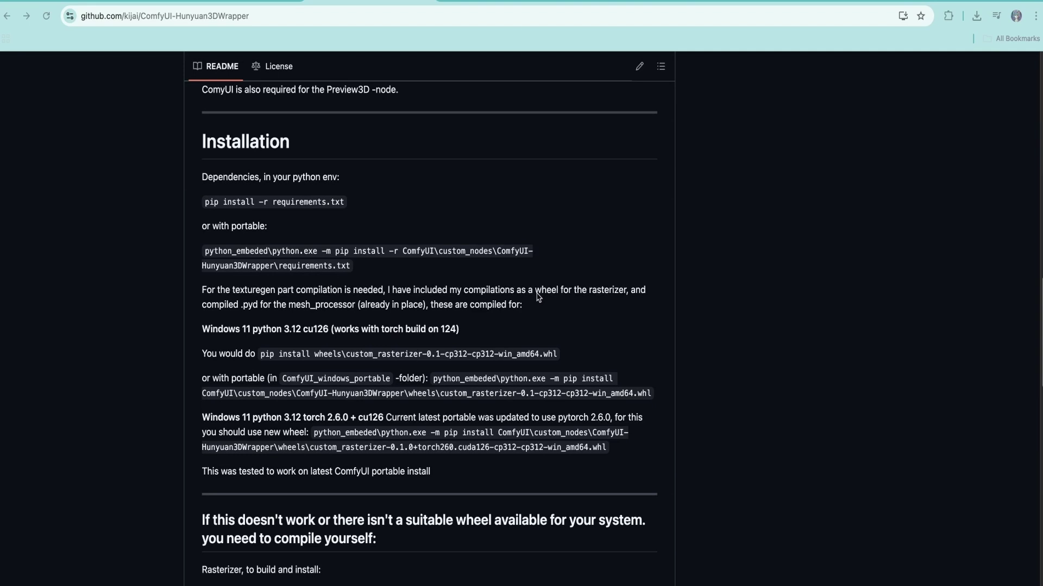
scroll(538, 297, down, 2)
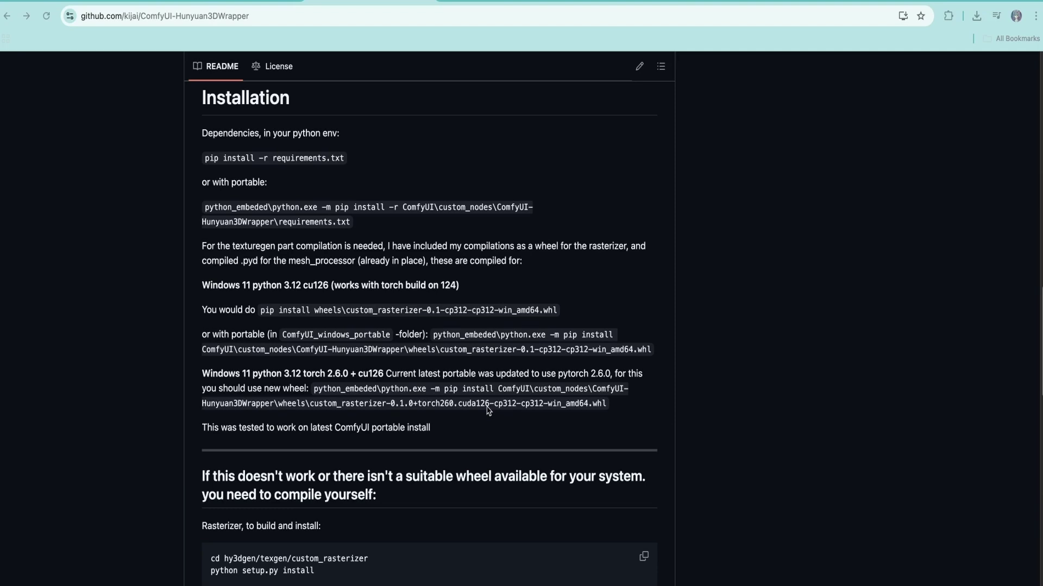
scroll(629, 359, down, 1)
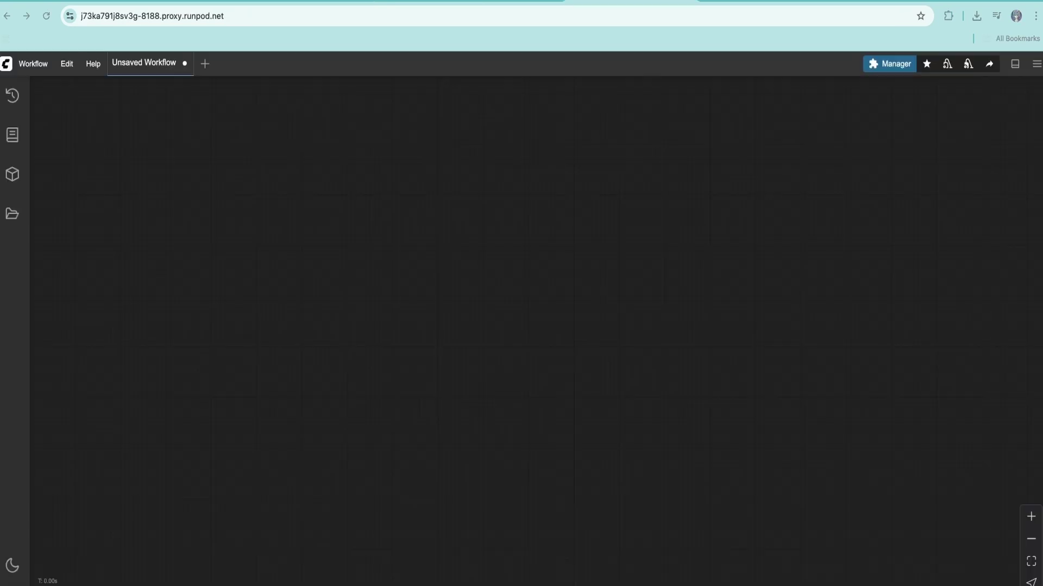
Load the Hunyuan3d_default workflow into ComfyUI and load leonnado.jpg in its Load Image node
drag(434, 395, 493, 274)
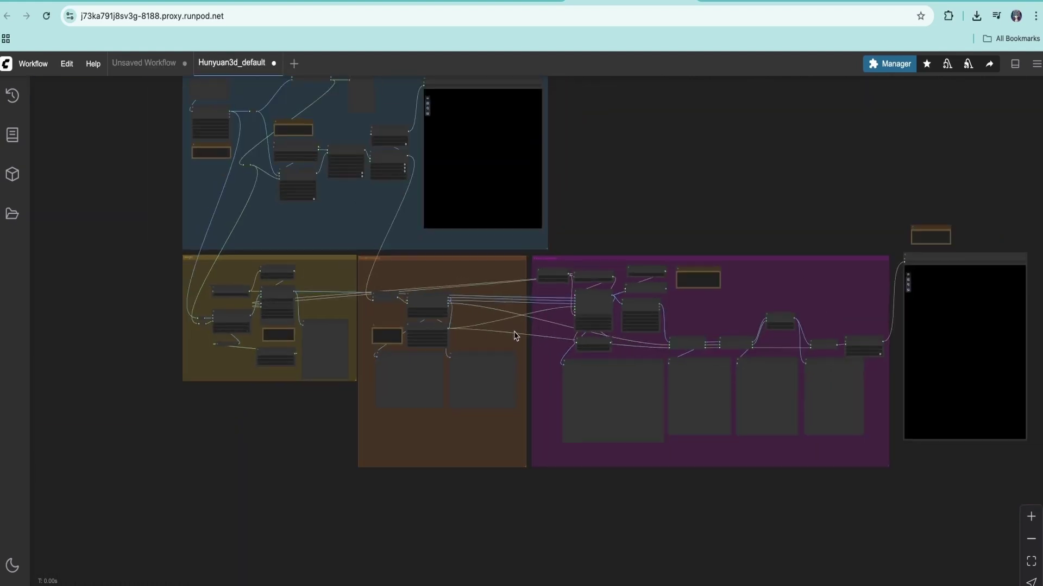
drag(515, 336, 470, 338)
scroll(433, 302, up, 8)
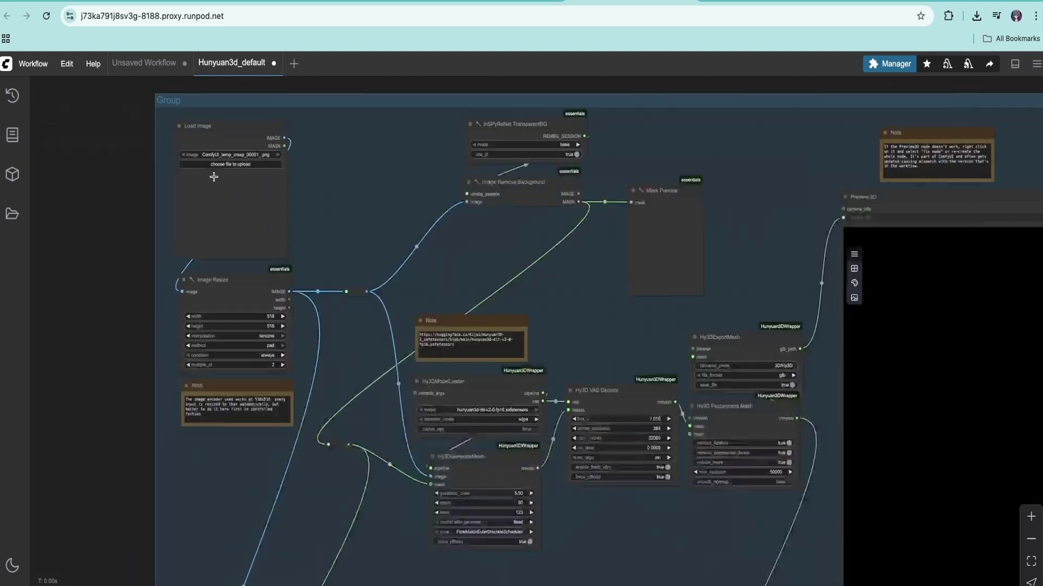
scroll(214, 177, up, 5)
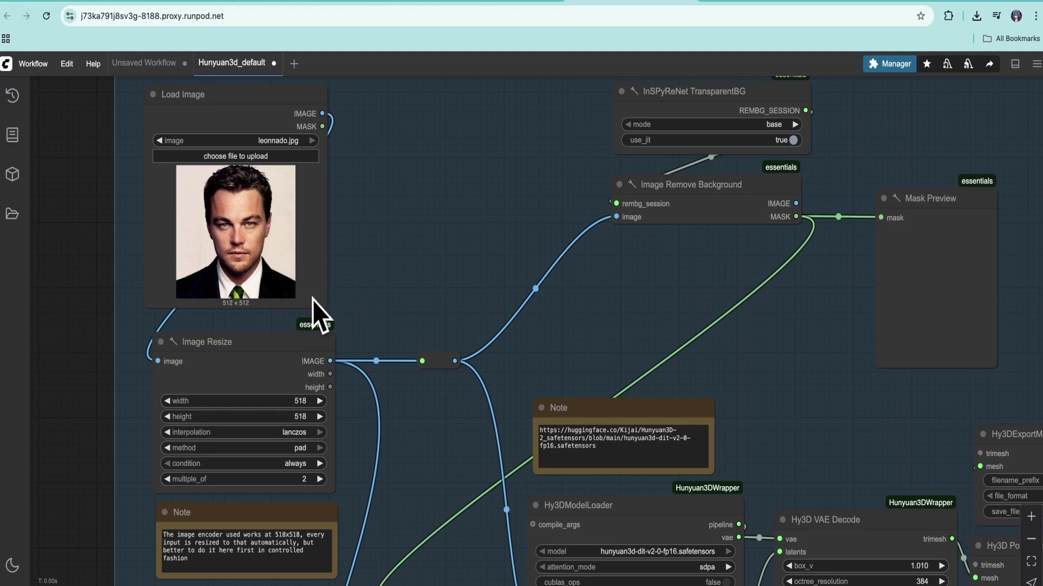
Move the incoming links of Hy3D Postprocess Mesh and Hy3DExportMesh from their mesh inputs to their trimesh inputs
scroll(535, 317, down, 5)
scroll(785, 440, up, 3)
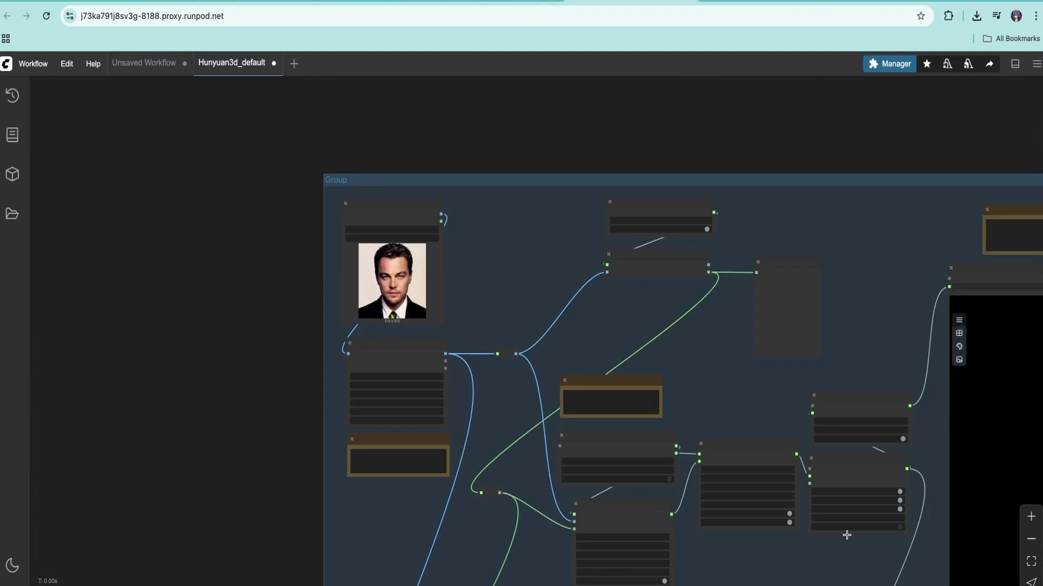
scroll(607, 464, down, 3)
scroll(607, 463, up, 4)
drag(414, 301, 395, 311)
drag(551, 389, 549, 364)
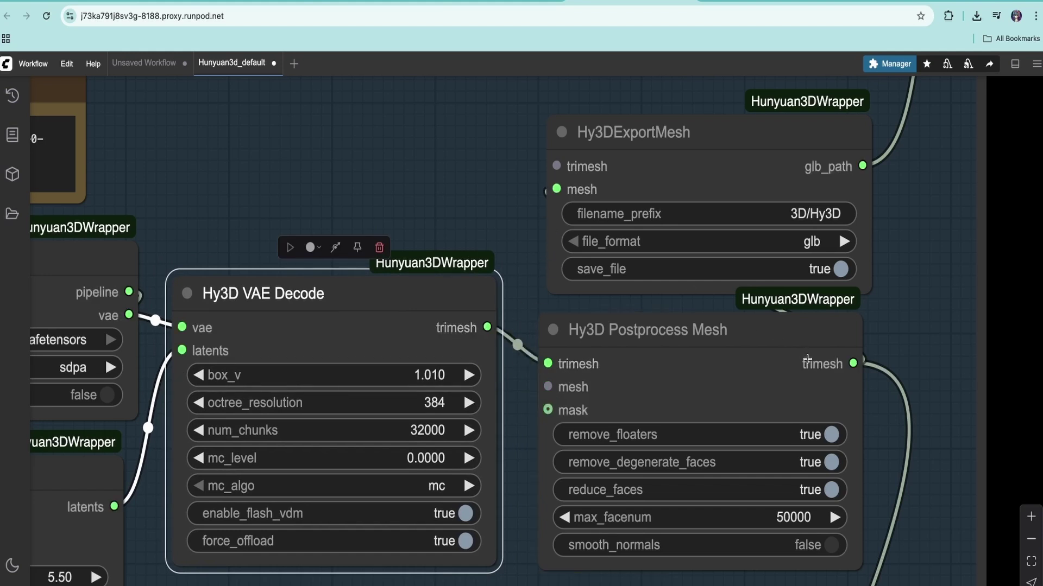
scroll(807, 360, down, 1)
mouse_move(418, 205)
mouse_down()
mouse_move(326, 214)
mouse_move(415, 187)
mouse_up()
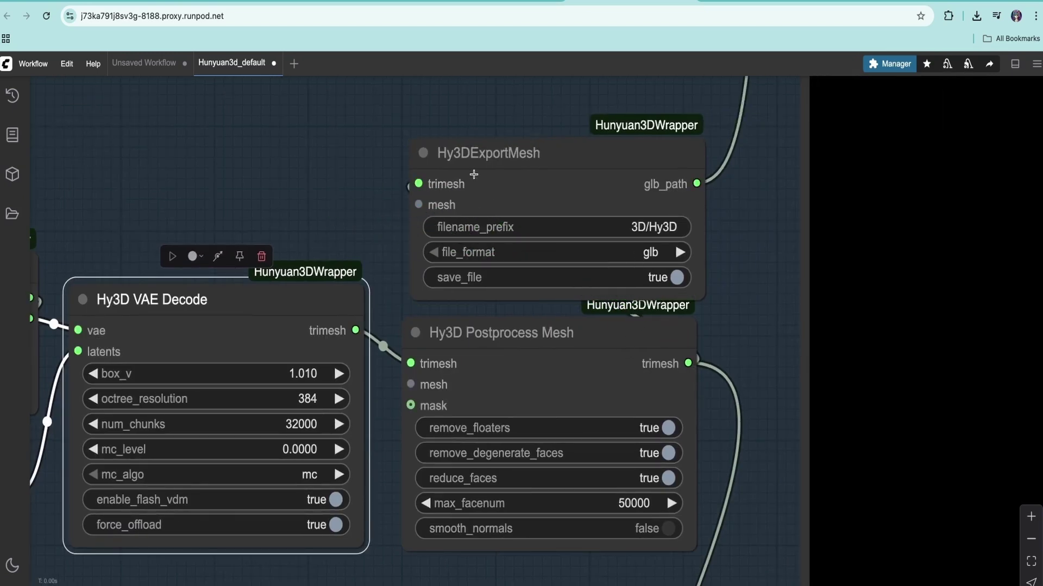
Look over the Hunyuan3d_default node groups and run the workflow
scroll(476, 170, down, 10)
scroll(569, 332, up, 15)
scroll(570, 332, down, 8)
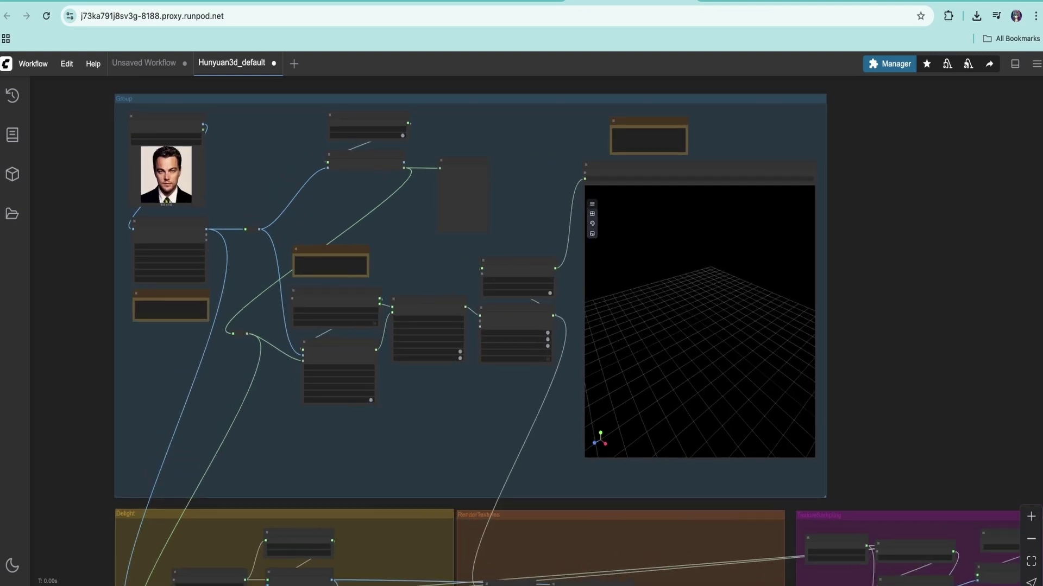
key(ctrl+Return)
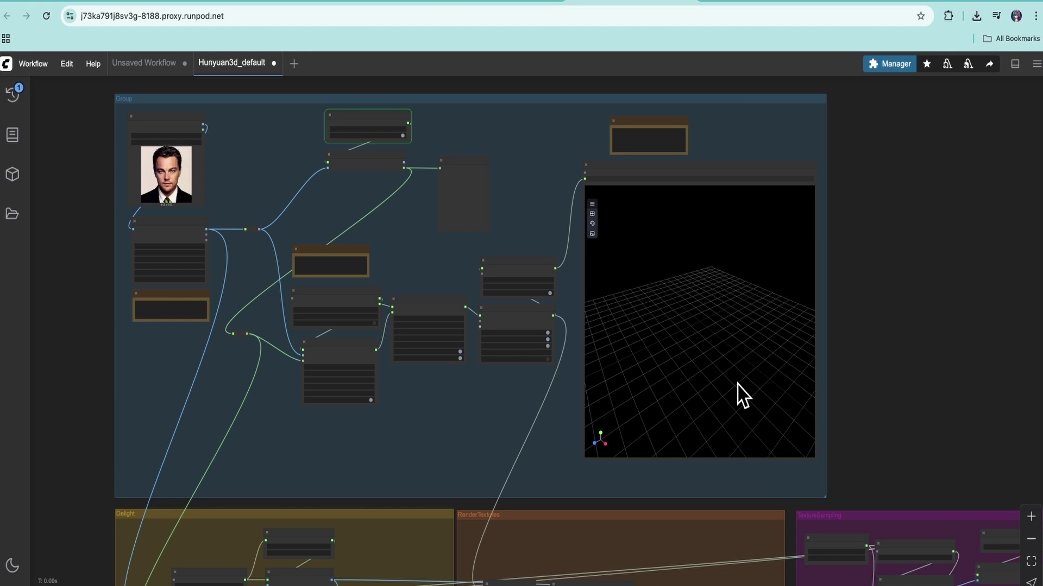
Inspect the untextured head mesh in the first group's 3D preview and rotate it to a front view
drag(682, 410, 701, 392)
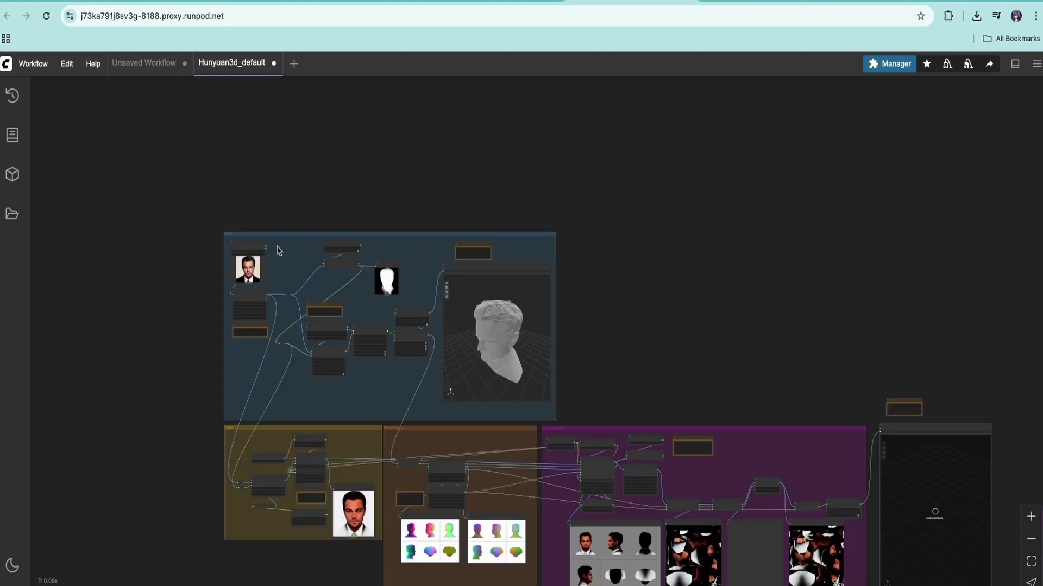
scroll(260, 289, up, 8)
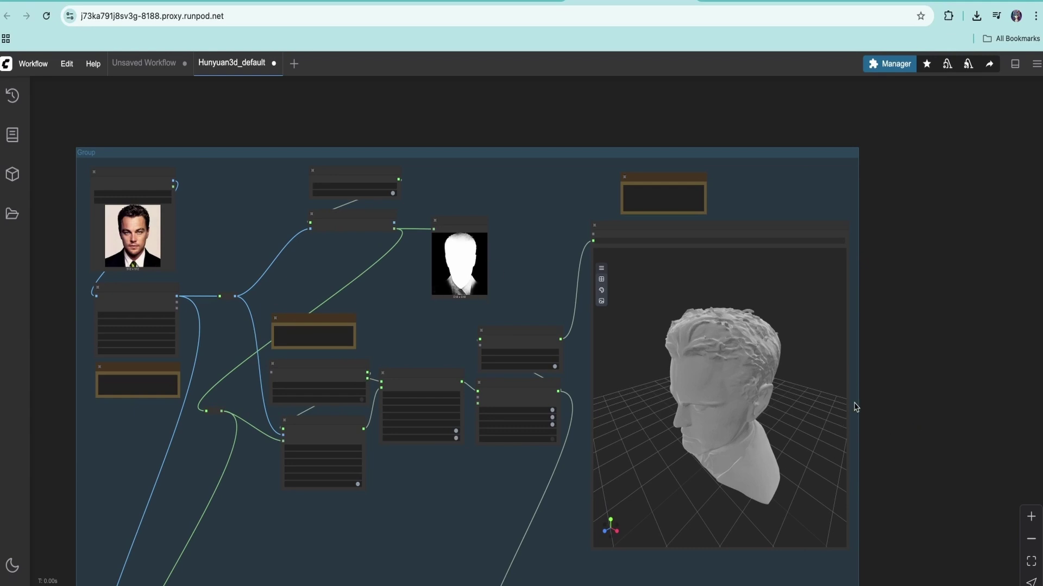
scroll(855, 407, down, 4)
drag(815, 389, 565, 279)
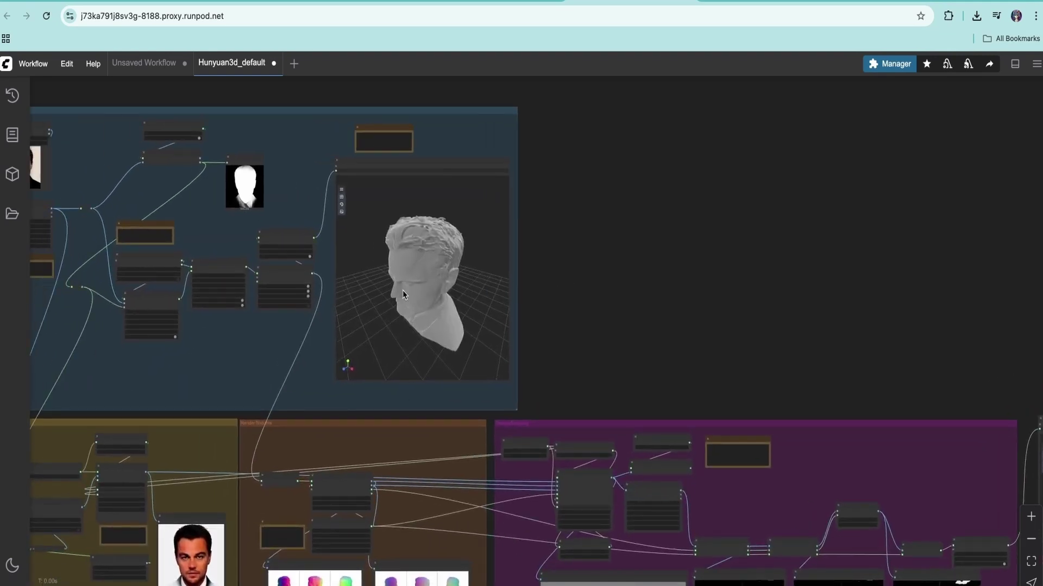
mouse_move(402, 295)
mouse_down()
mouse_move(526, 312)
mouse_move(418, 298)
mouse_up()
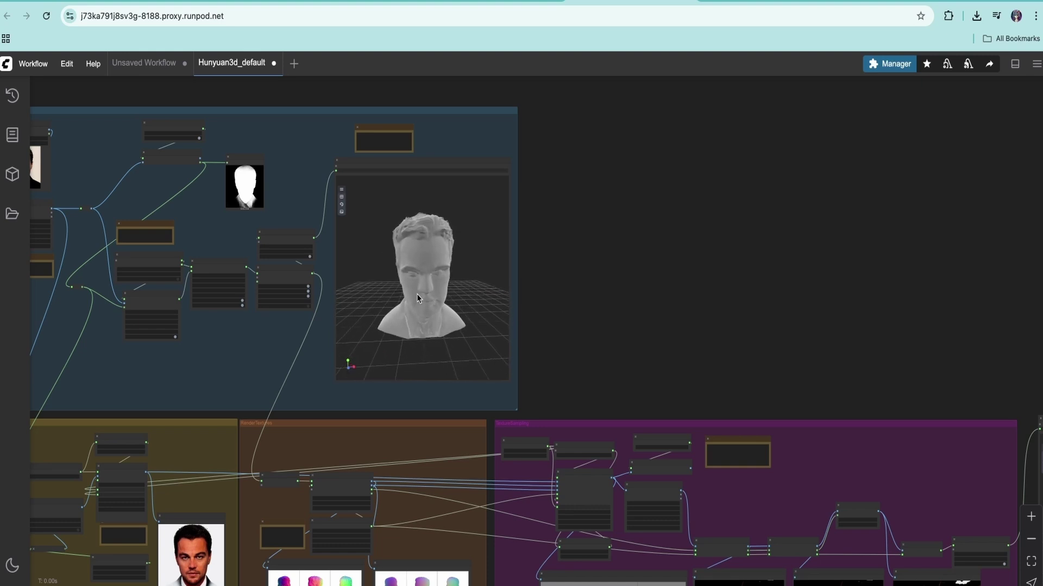
Examine the outputs of the Delight, RenderTextures and texture-sampling groups, and rotate the textured head in the final 3D preview to face front
scroll(608, 305, down, 5)
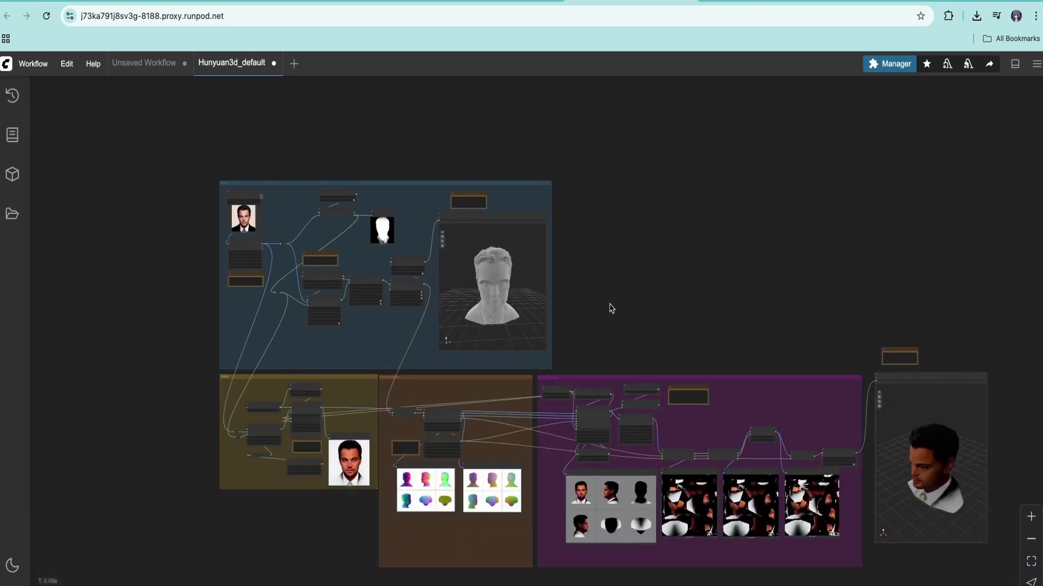
scroll(603, 293, up, 3)
scroll(663, 130, down, 4)
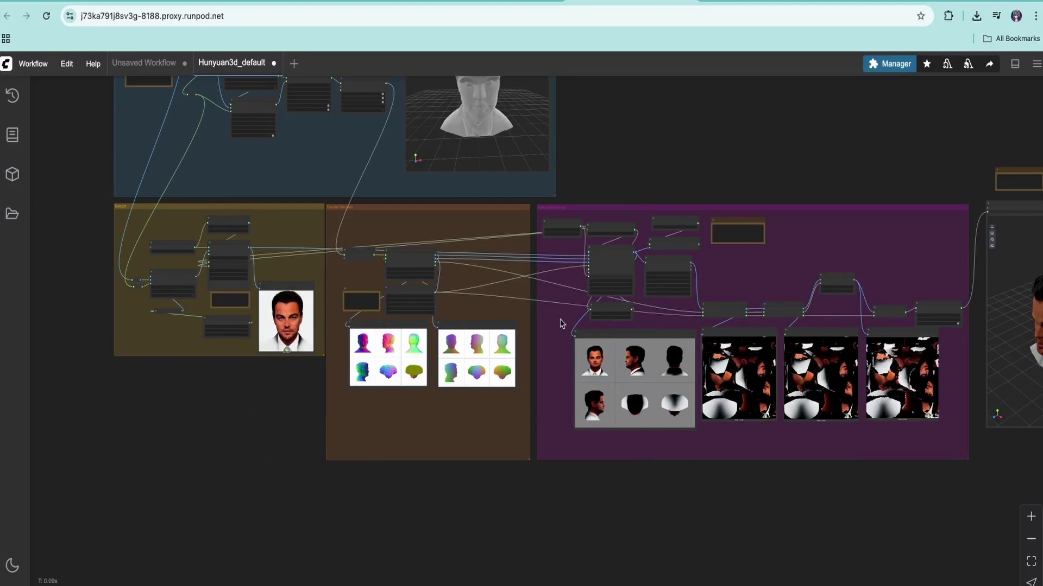
drag(690, 513, 233, 547)
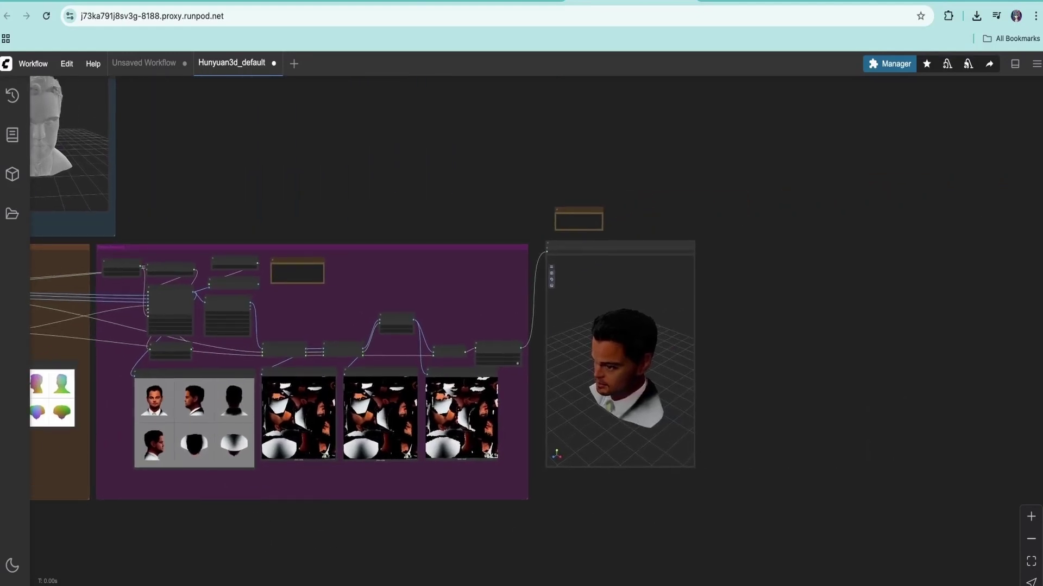
drag(644, 376, 746, 355)
Place the Load Image node beside the textured head's 3D preview and compare the source portrait with the model
scroll(677, 423, down, 10)
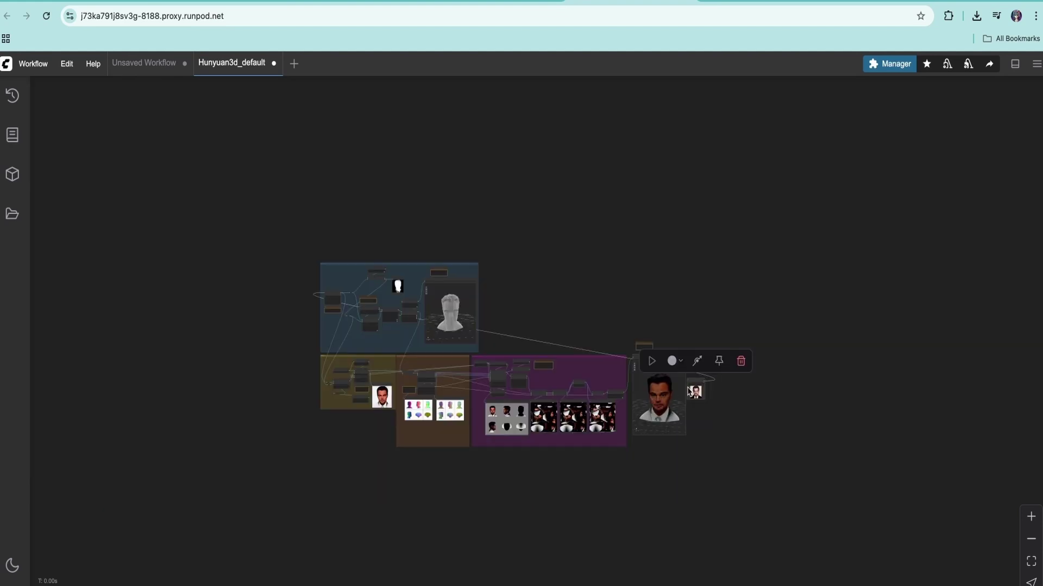
scroll(710, 465, up, 10)
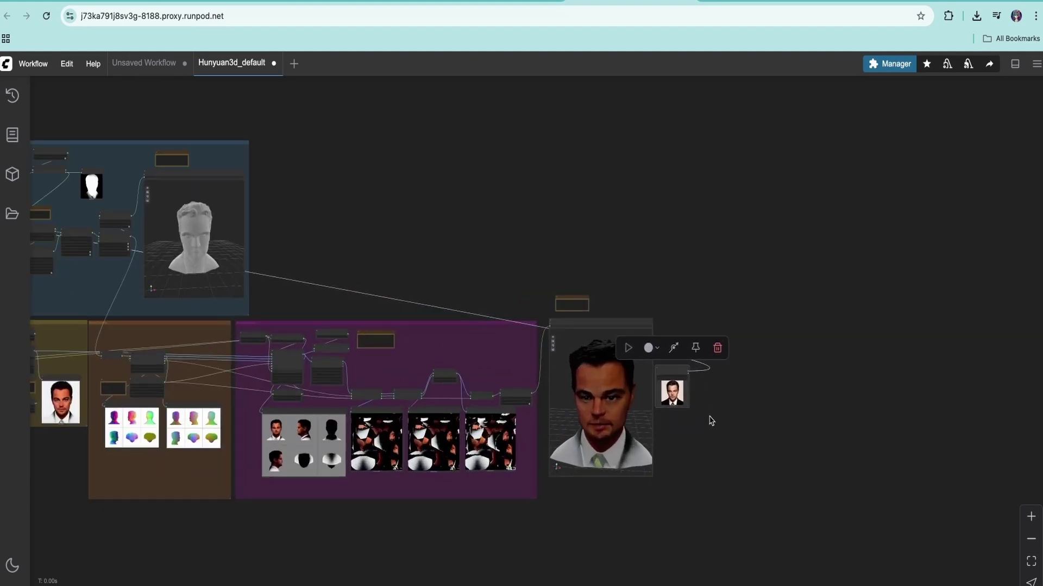
scroll(684, 472, up, 1)
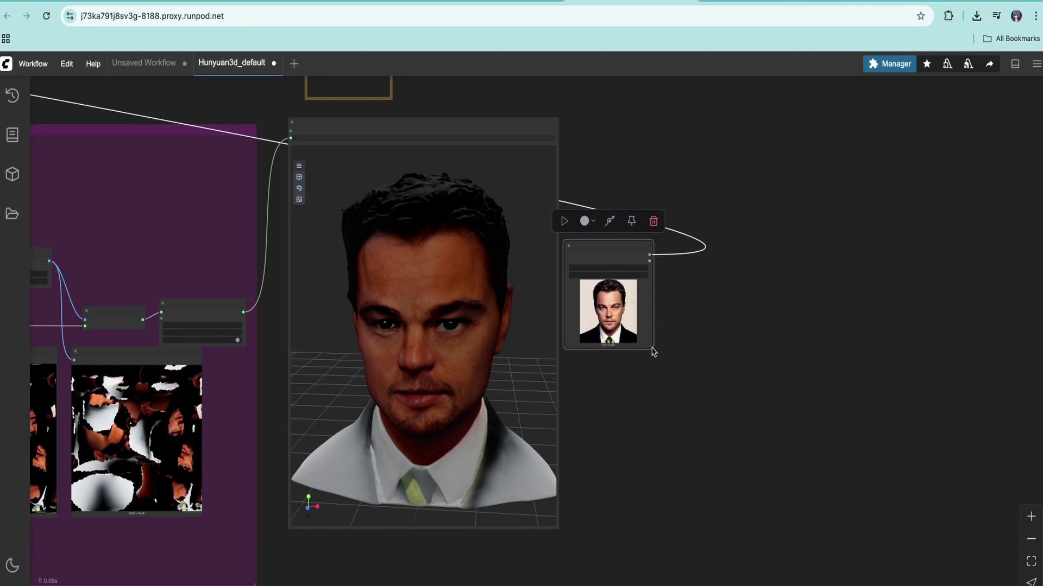
Export the textured head model from the final 3D preview in STL format
mouse_move(653, 351)
mouse_down()
mouse_move(671, 384)
mouse_move(645, 354)
mouse_up()
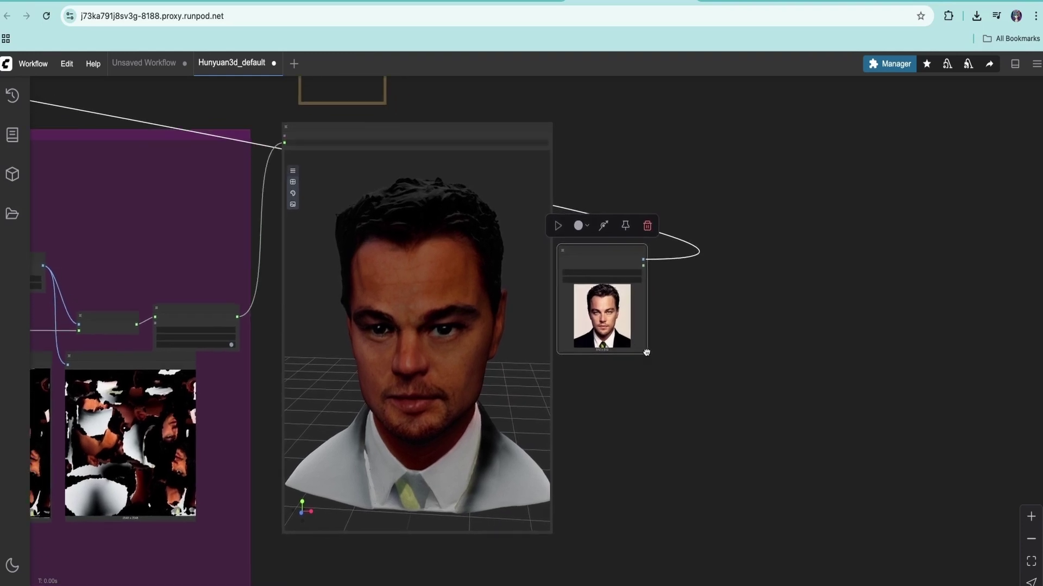
click(293, 184)
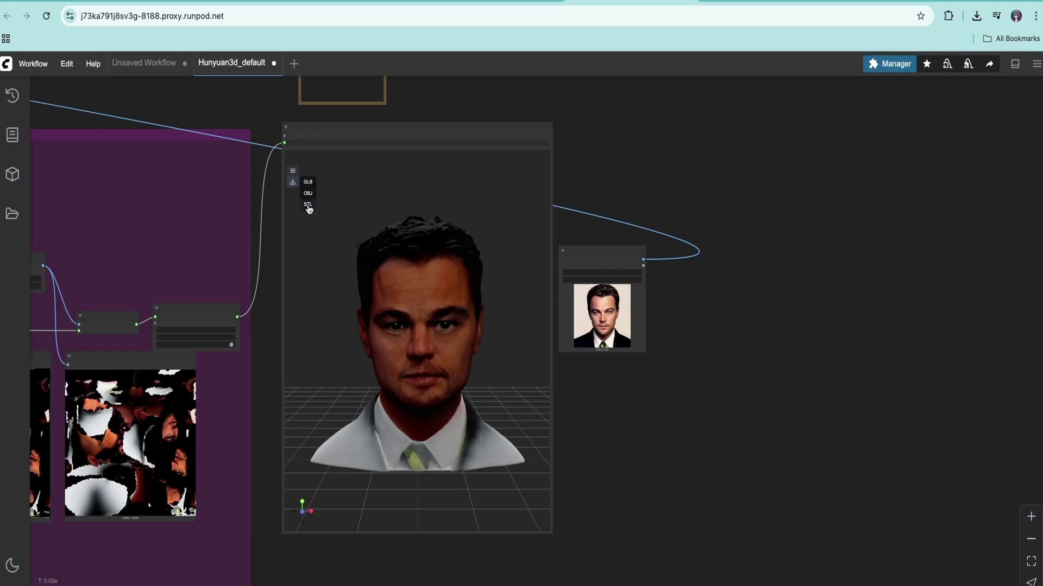
click(308, 205)
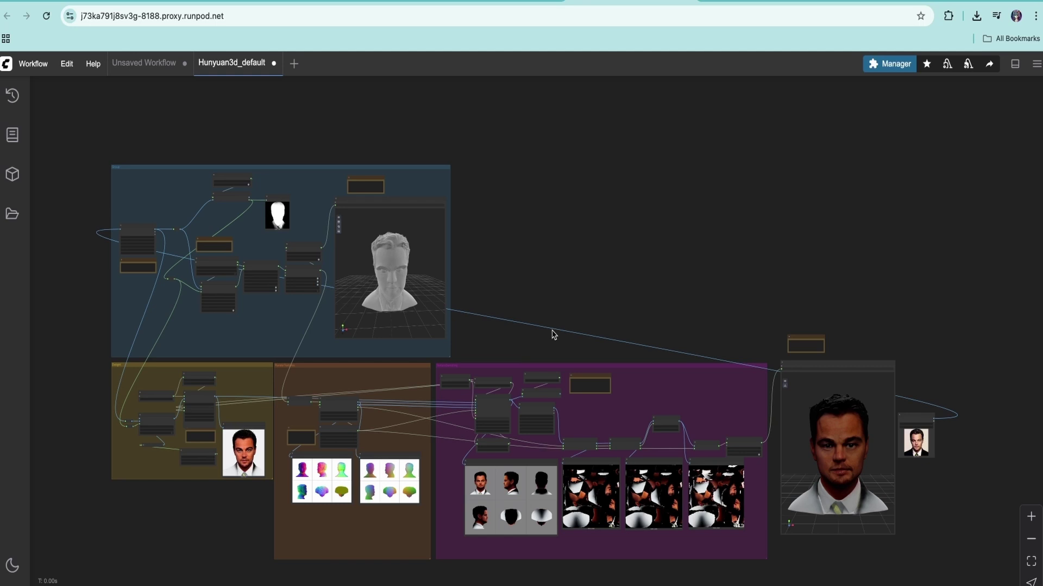